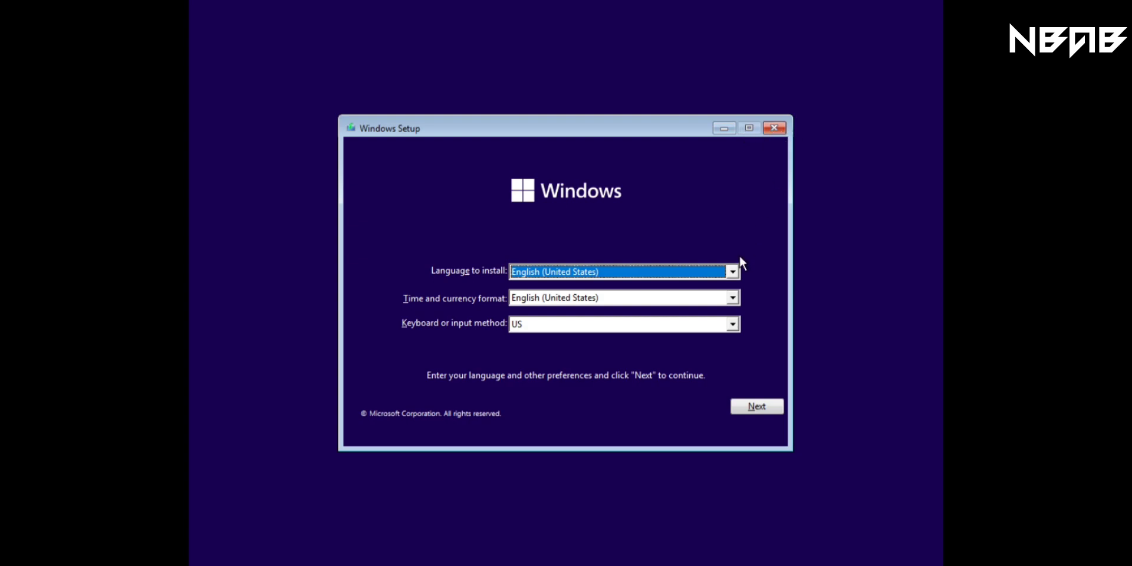
- Check the time and currency format and keyboard choices, keeping English (United States) and US
left_click(732, 297)
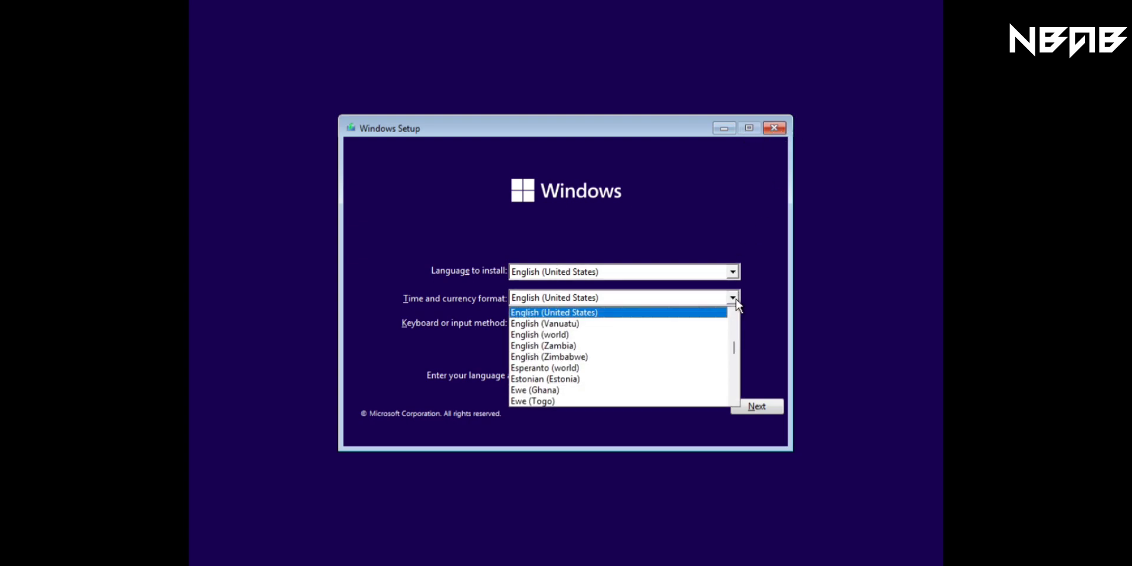
left_click(735, 301)
left_click(733, 326)
left_click(731, 323)
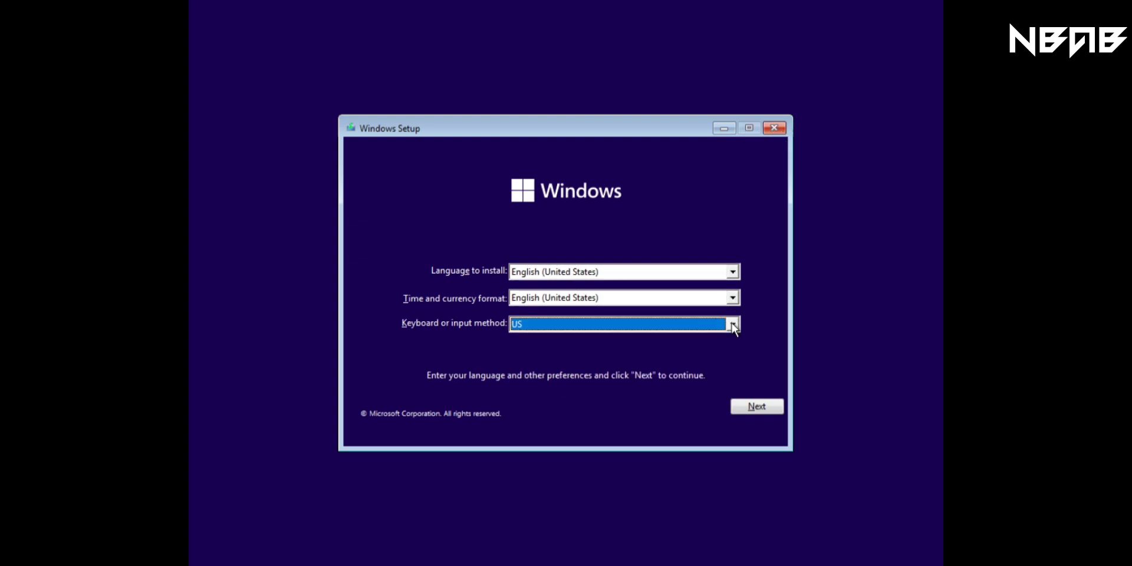
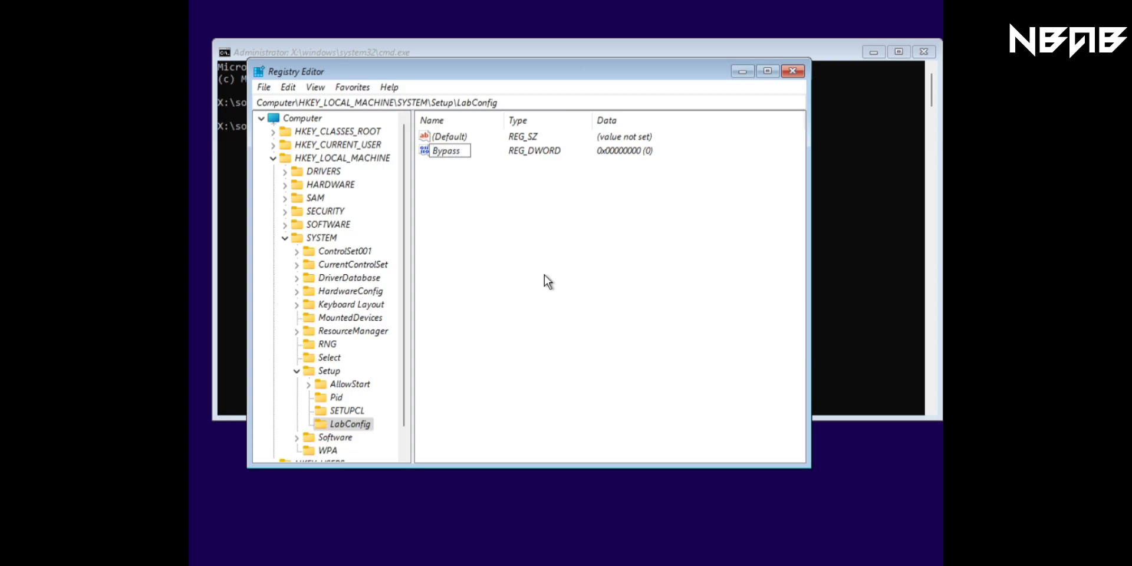
- Name the new DWORD in the LabConfig key BypassTPMCheck and set its value to 1
key("Return")
key("Return")
type("1")
key("Return")
- Create a second DWORD value in the LabConfig key and name it BypassSecureBootCheck
right_click(496, 213)
mouse_move(531, 220)
left_click(642, 275)
type("BypassSecureBootCheck")
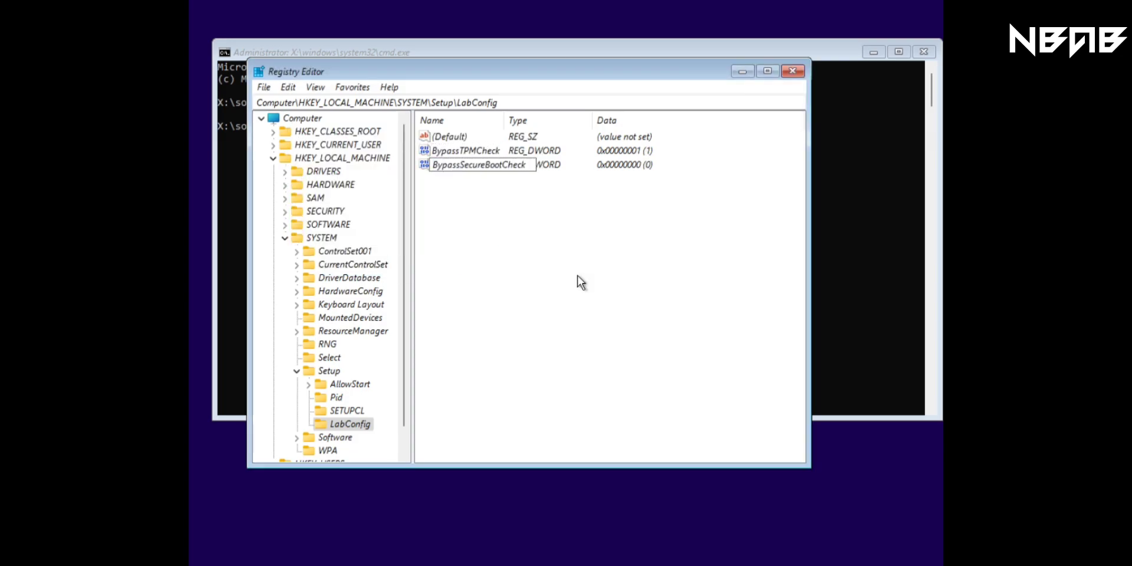
key("Return")
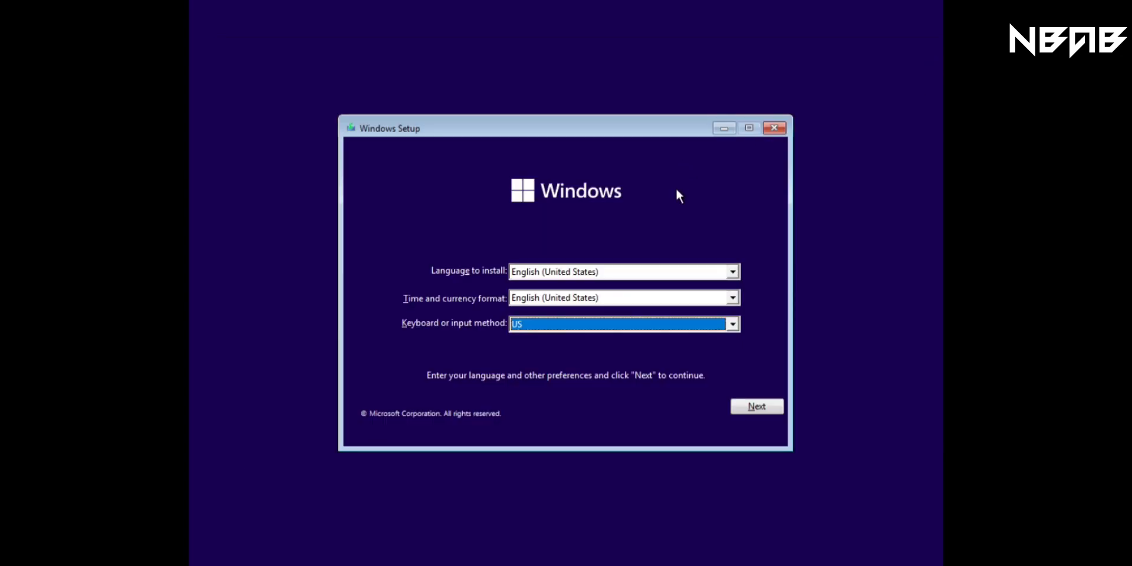
- Start the Windows installation without a product key and choose the Windows 11 IoT Enterprise LTSC Subscription edition
left_click(757, 407)
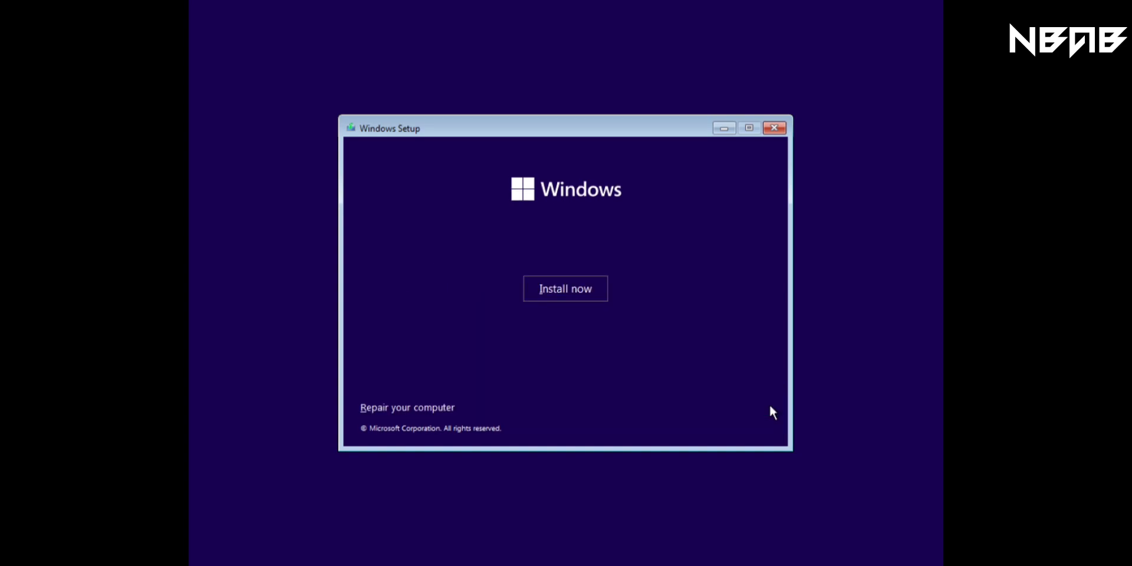
left_click(584, 293)
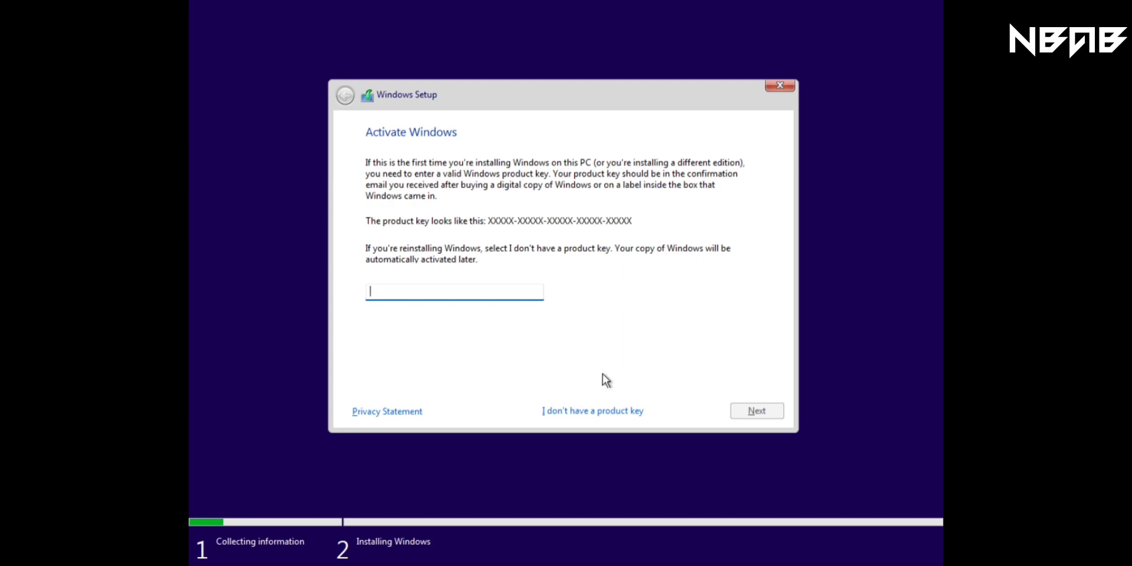
left_click(611, 410)
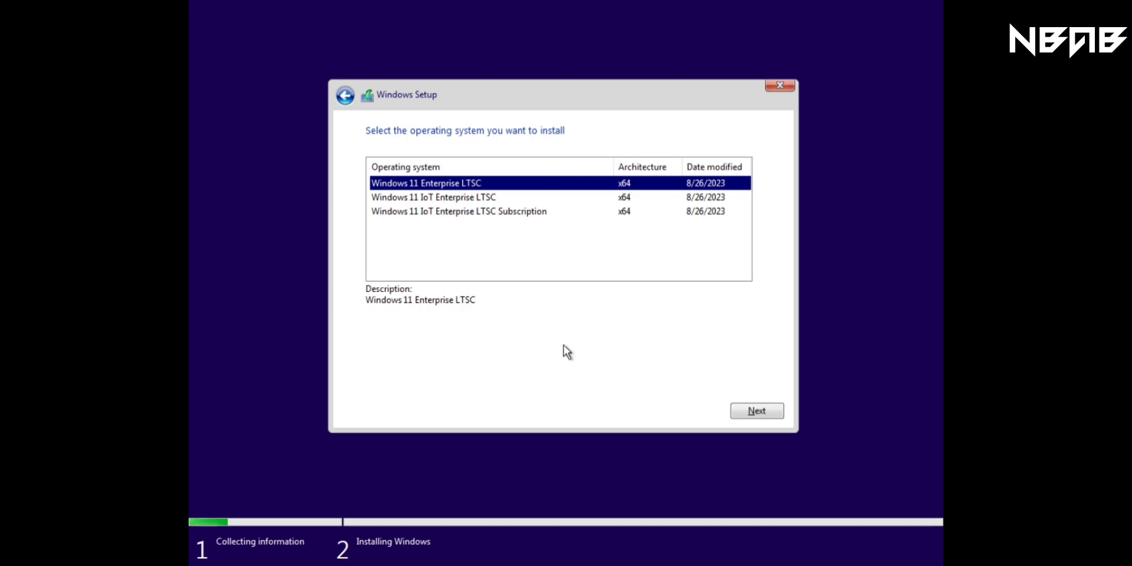
left_click(486, 213)
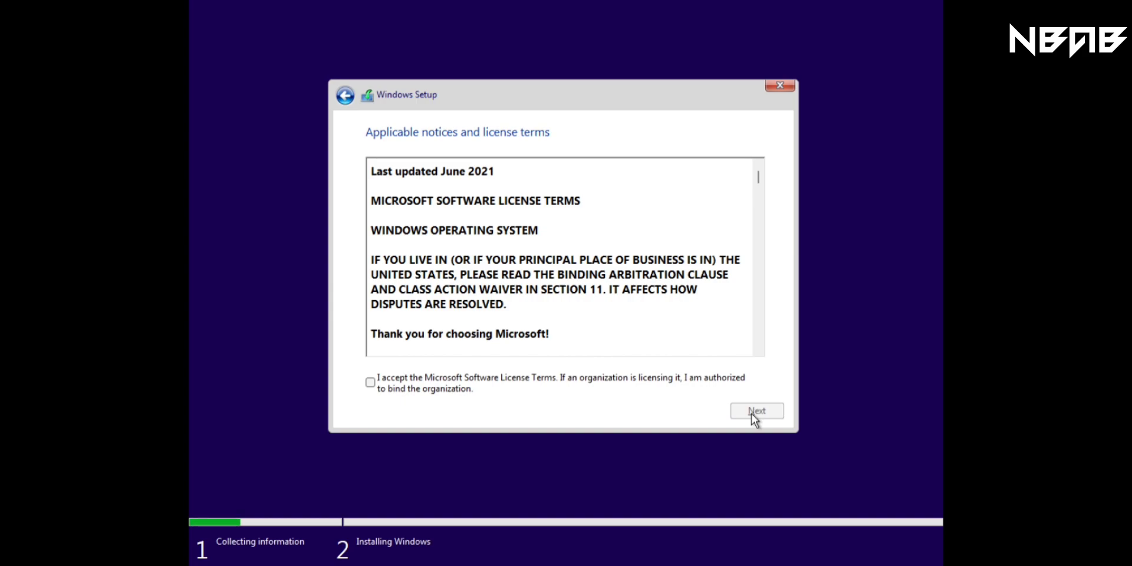
- Accept the Microsoft license terms and proceed with a custom installation of Windows only
left_click(370, 382)
left_click(752, 409)
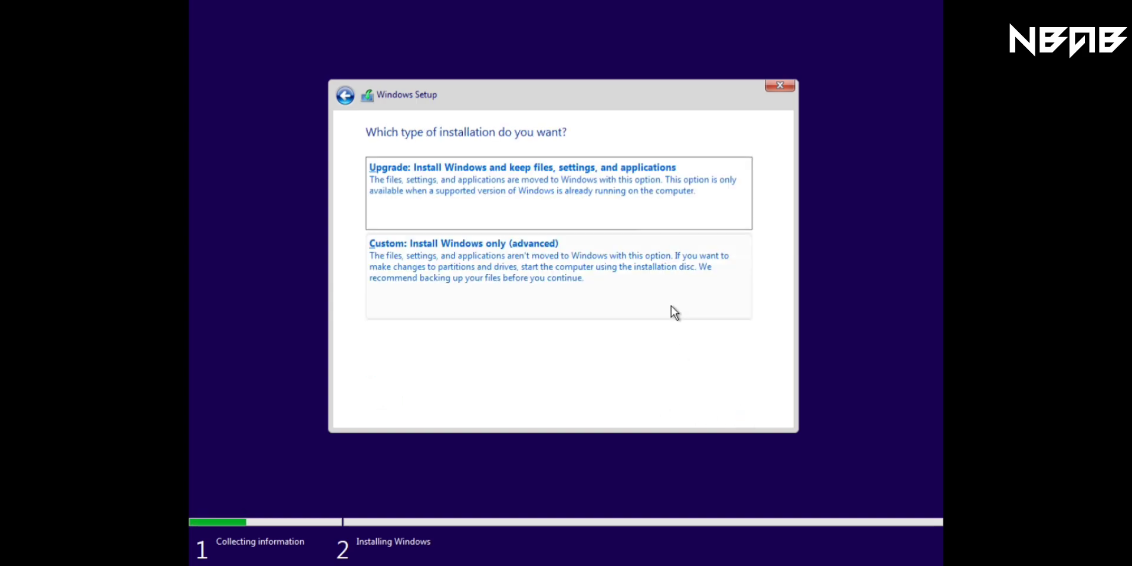
left_click(667, 290)
left_click(749, 410)
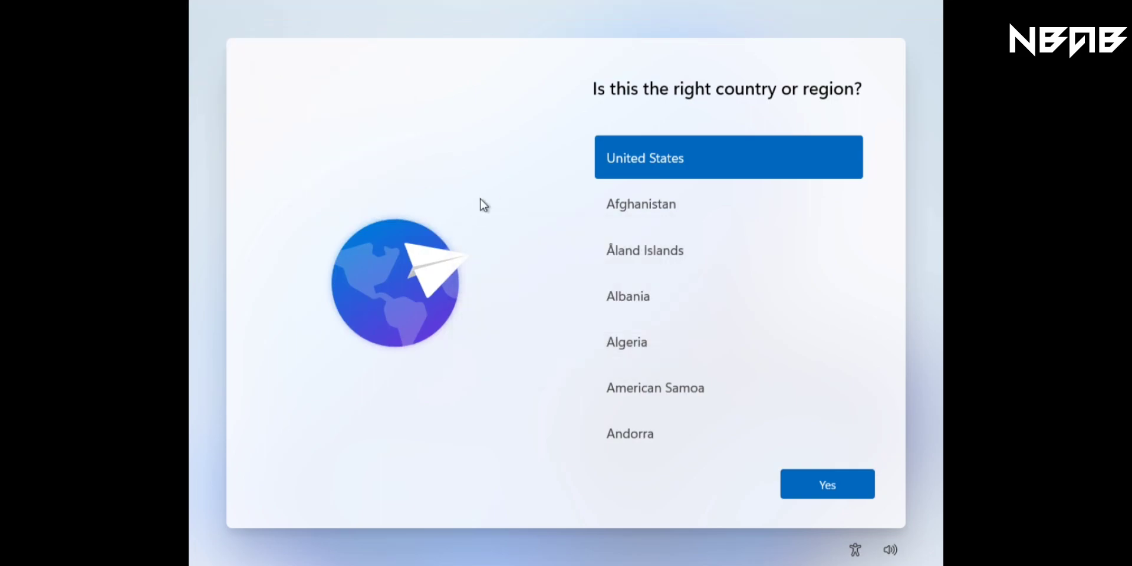
- Open a command prompt over the region selection page and switch it to drive D:
key("shift+F10")
type("D:\\")
key("Return")
type("D:")
key("Return")
- Run setup64 from drive D:, move the command prompt aside and proceed through the VMware Tools setup wizard
type("setup6")
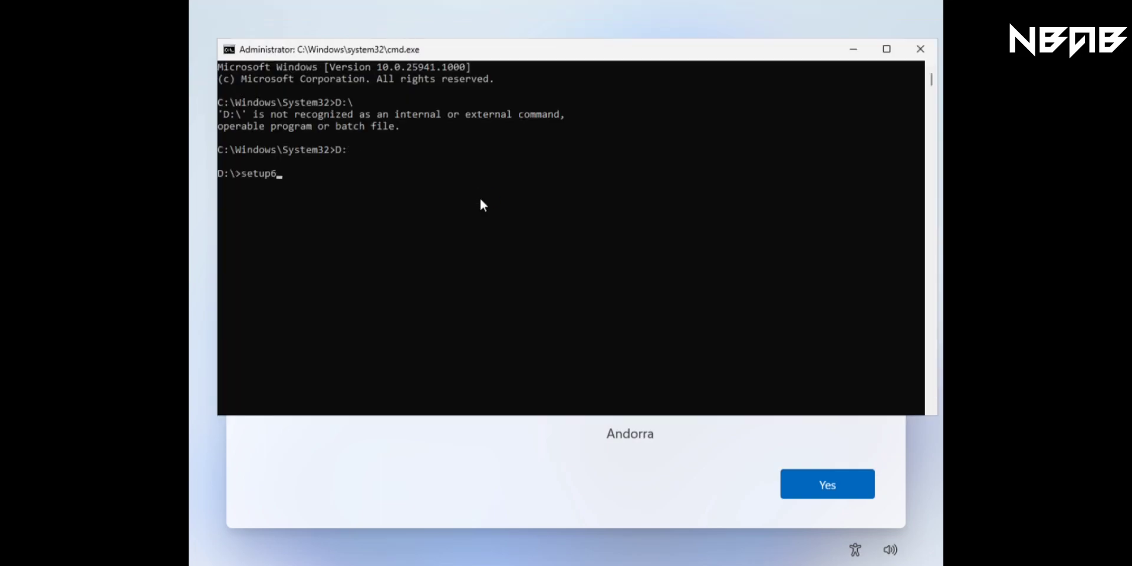
key("Return")
left_click_drag(746, 50, 342, 427)
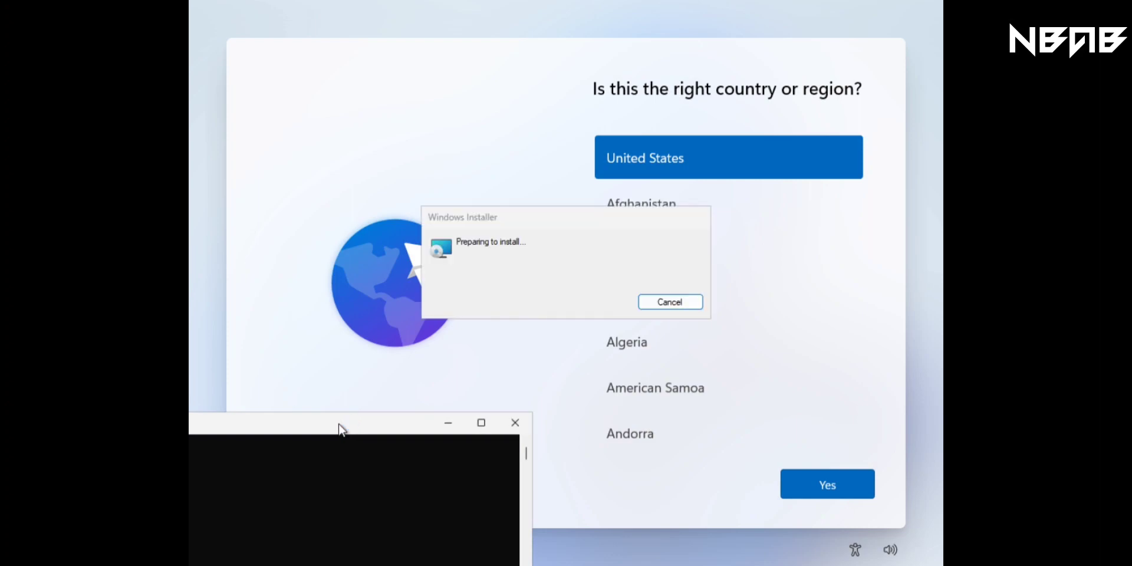
left_click(643, 388)
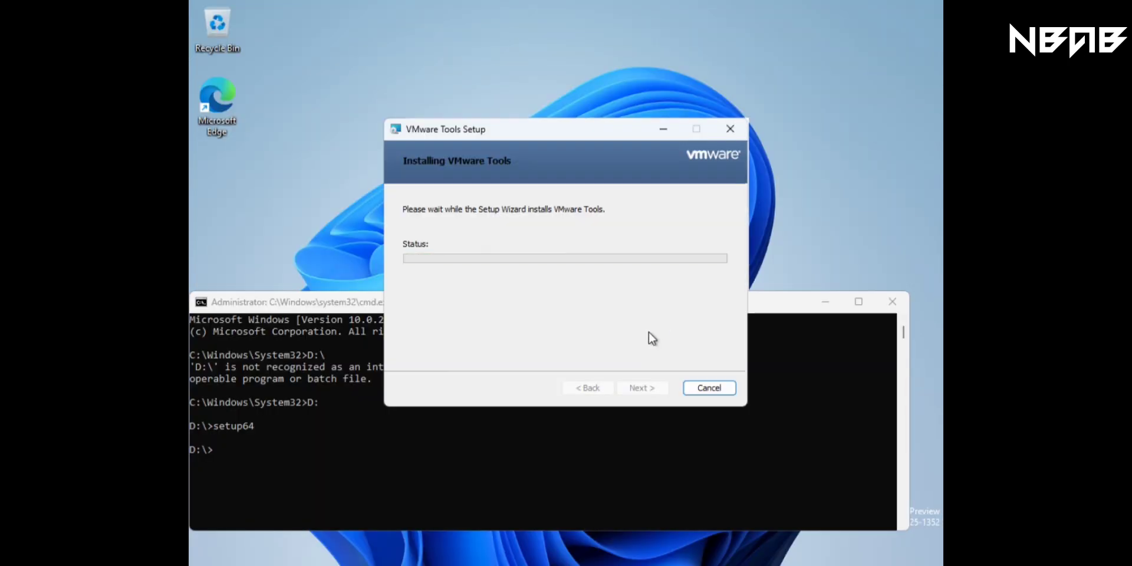
- Try to execute the command run in the command prompt and reposition its window
left_click(430, 369)
type("run")
key("Return")
left_click_drag(360, 303, 401, 288)
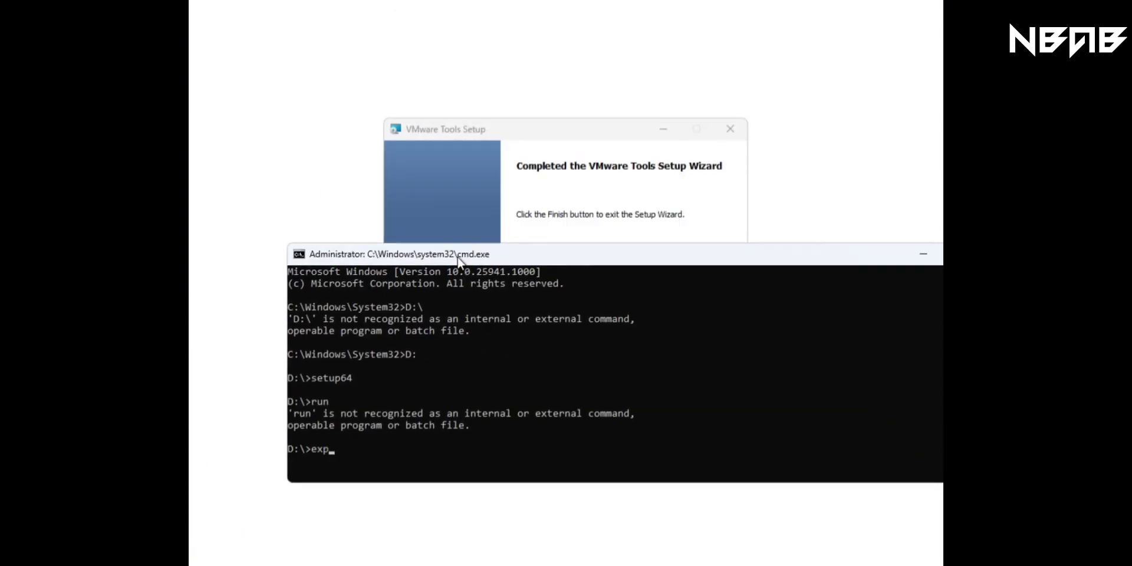
- Launch File Explorer and browse the contents of the Windows folder on Local Disk (C:)
key("super+e")
double_click(466, 192)
left_click(464, 284)
double_click(465, 284)
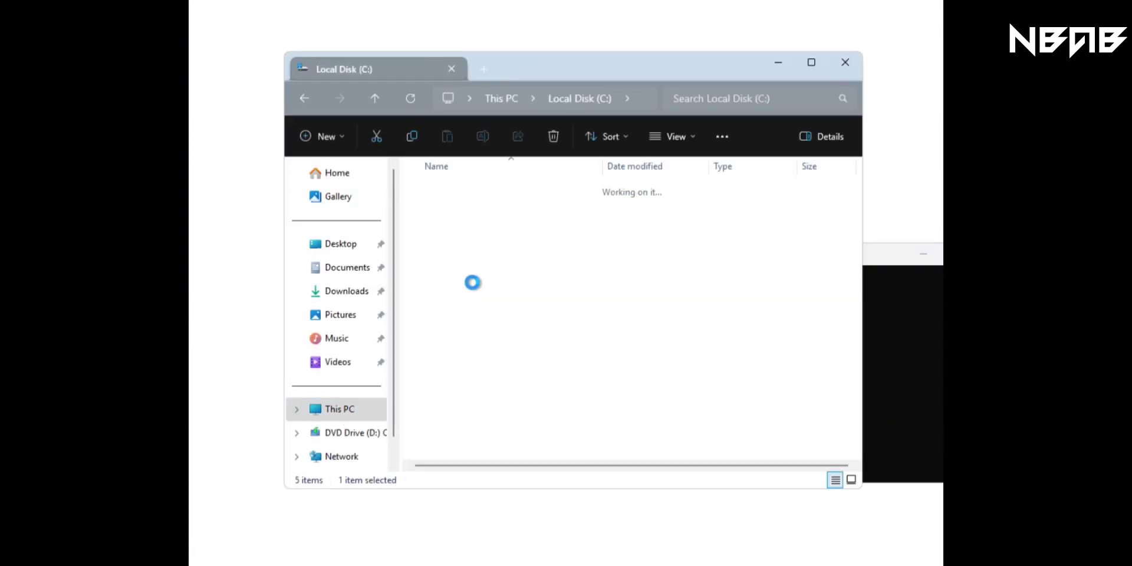
scroll(475, 235, "down", 20)
scroll(495, 330, "up", 5)
scroll(606, 184, "up", 3)
key("alt+d")
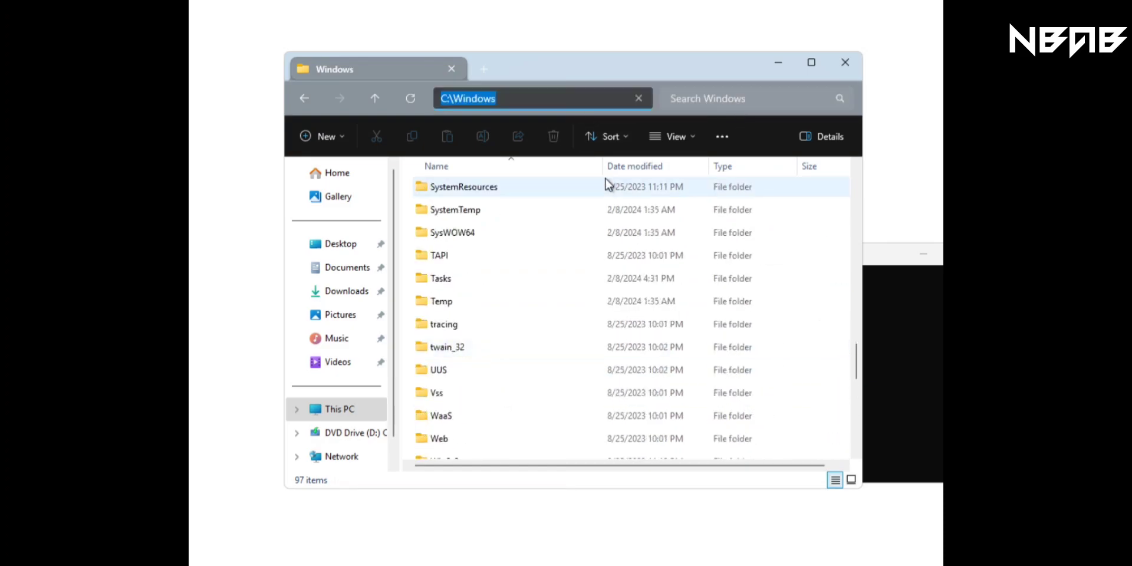
- Open the Applications folder by running explorer shell:appsfolder in the command prompt and launch an application from it
left_click(665, 358)
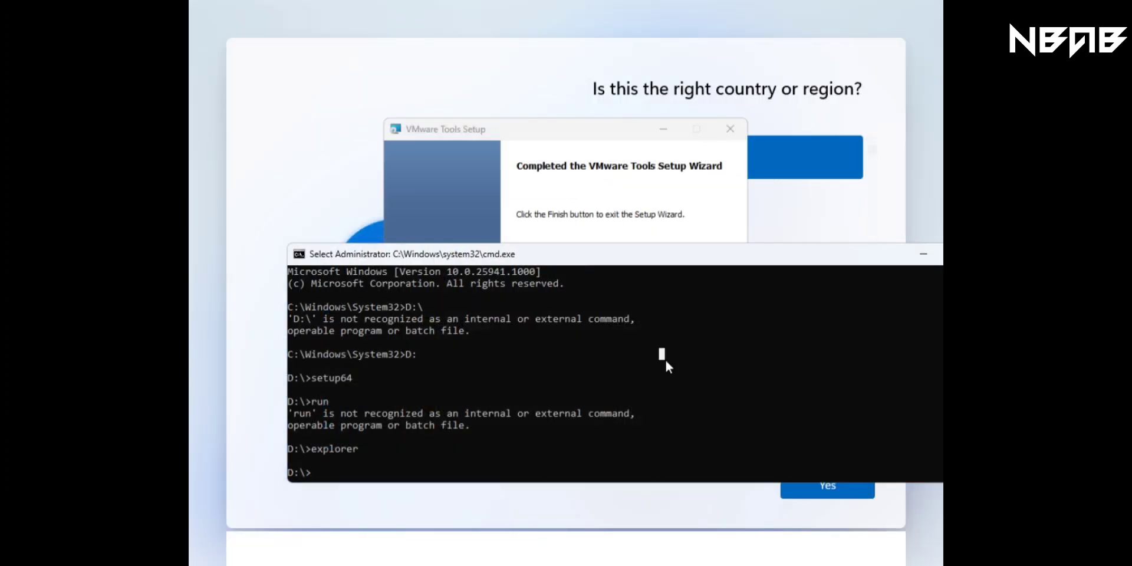
key("Escape")
key("Up")
type("shell:appsfolder")
key("Return")
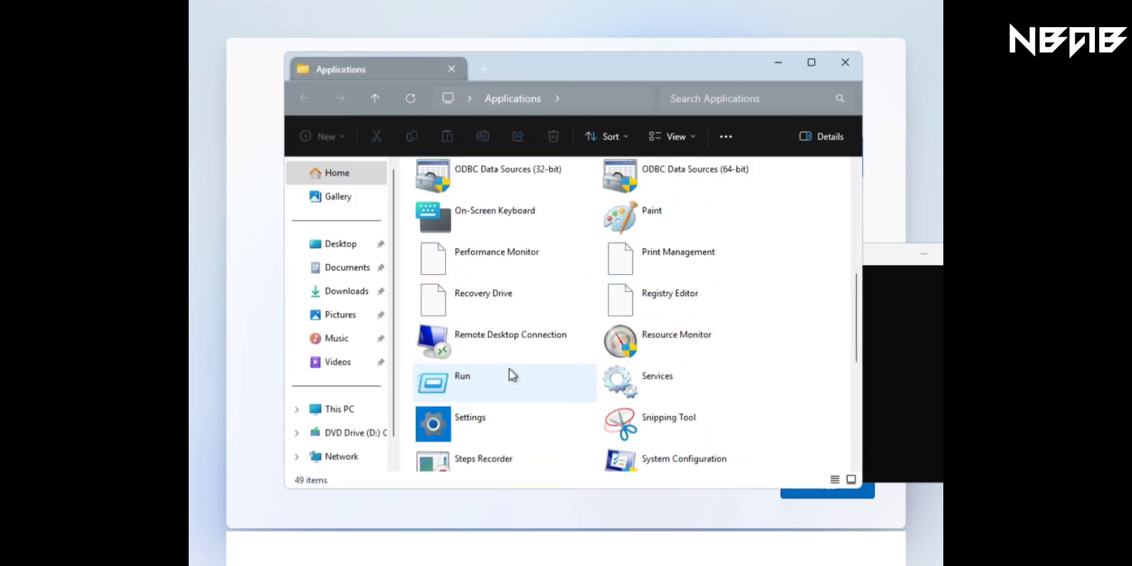
double_click(499, 342)
left_click(580, 319)
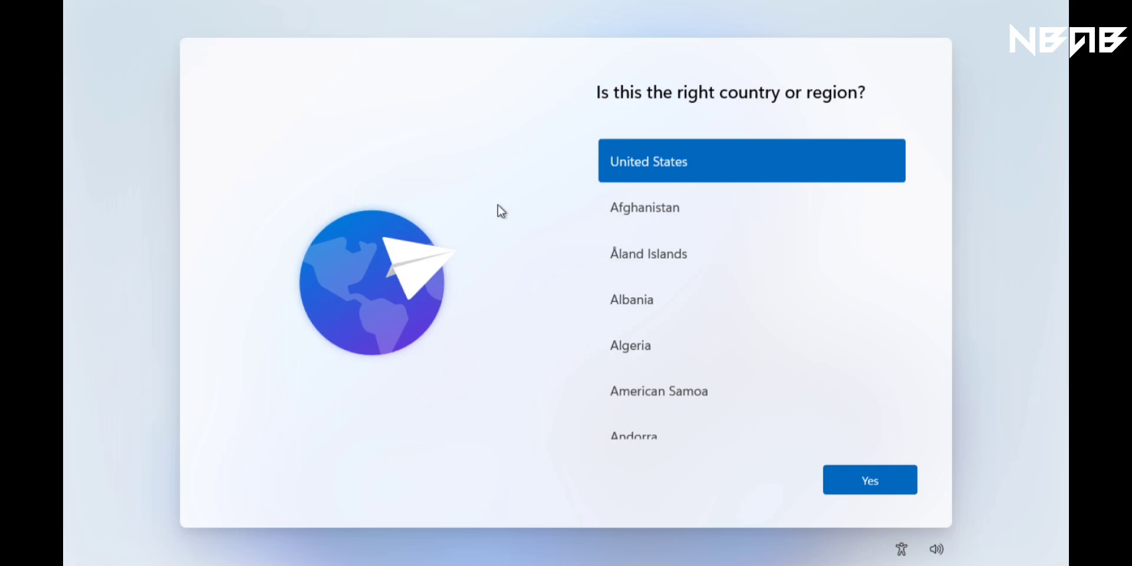
- Confirm United States as the region and US as the keyboard layout, skipping a second layout
left_click(857, 474)
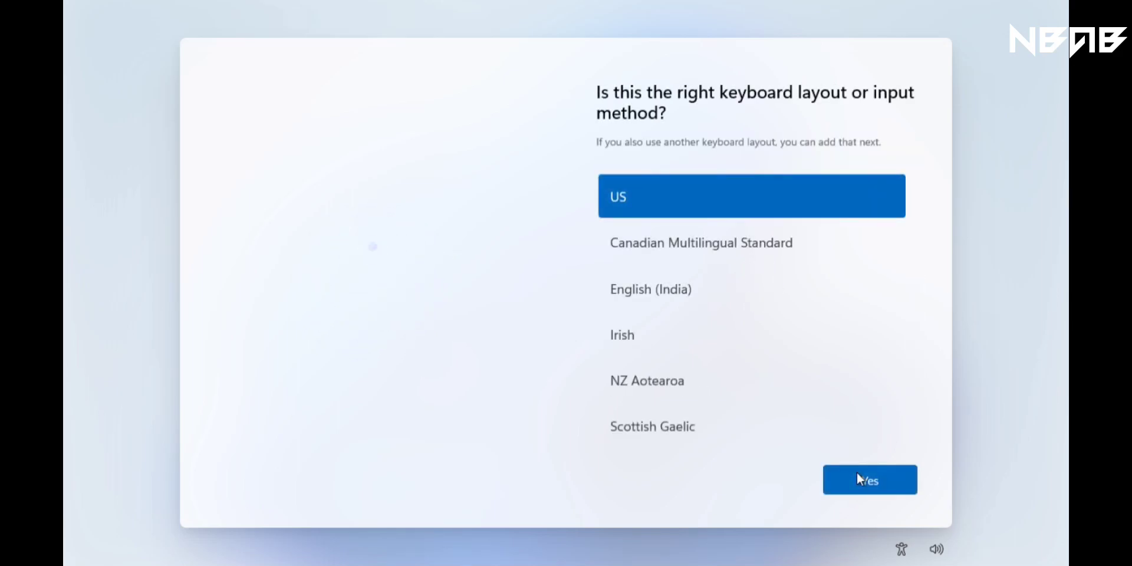
left_click(883, 489)
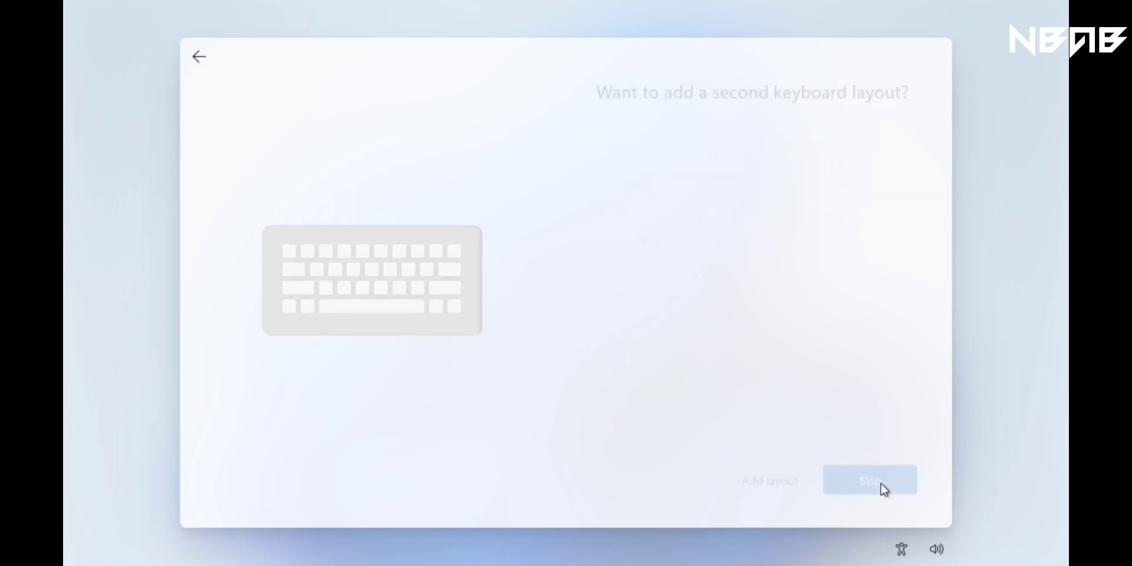
left_click(883, 489)
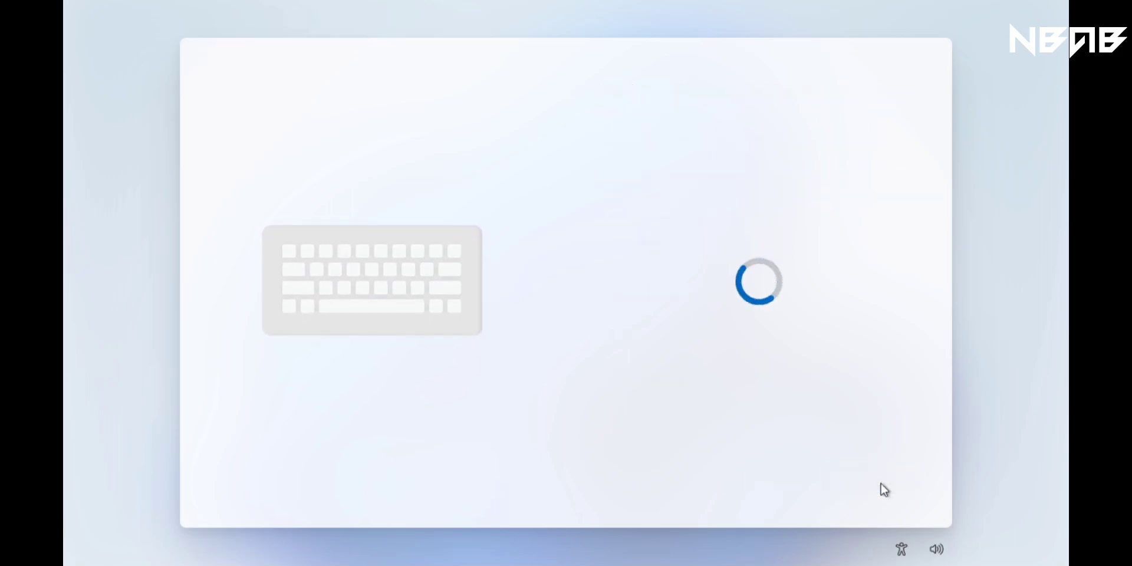
- Raise the system sound volume
left_click(936, 548)
scroll(936, 549, "up", 16)
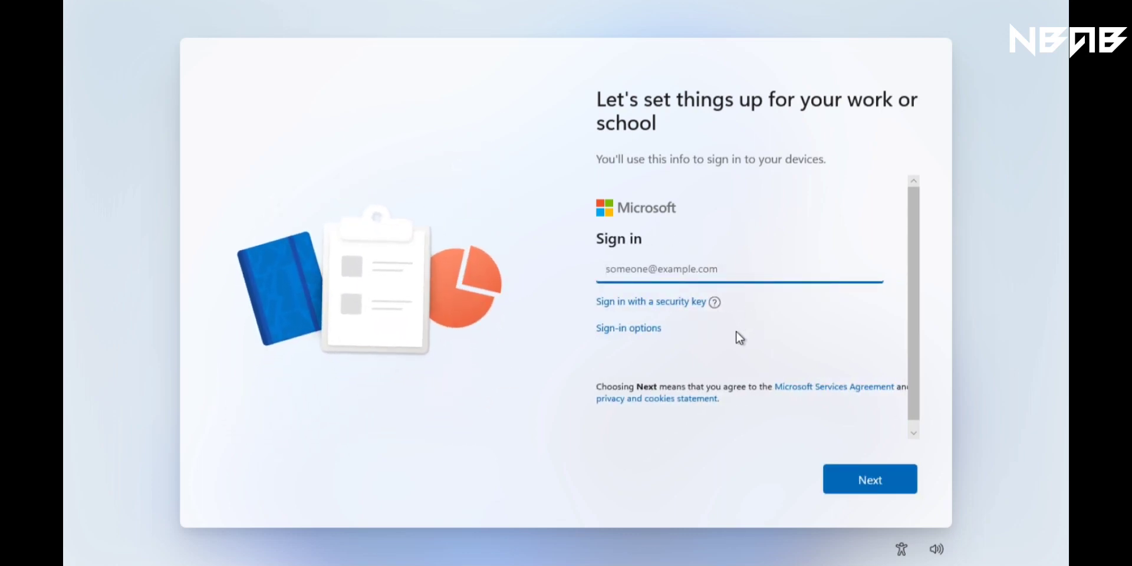
- Choose the domain join sign-in option instead of a Microsoft account and enter the device user's name
left_click(626, 330)
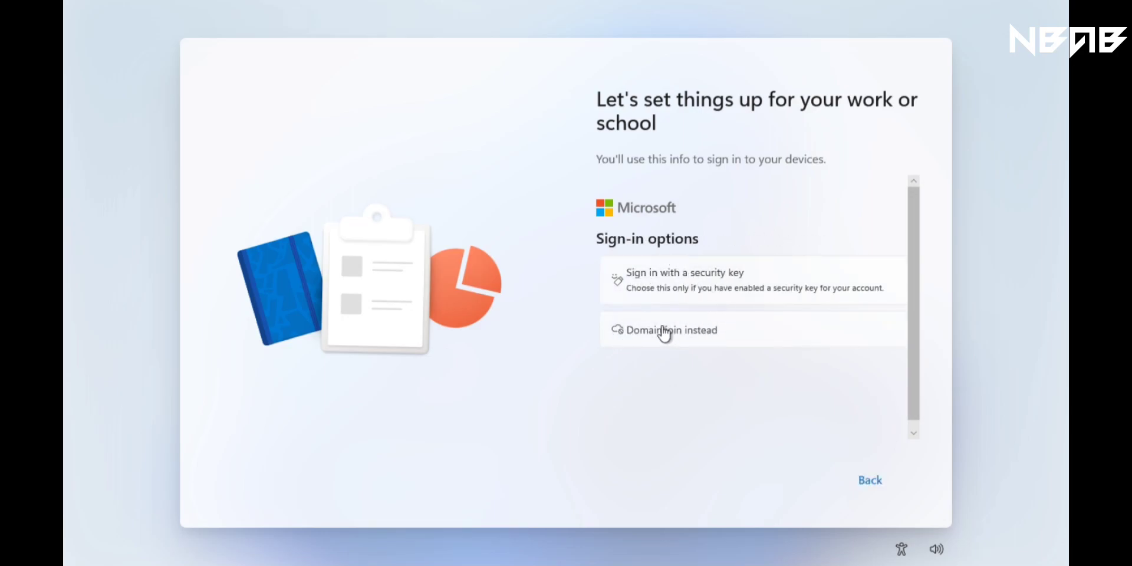
left_click(665, 332)
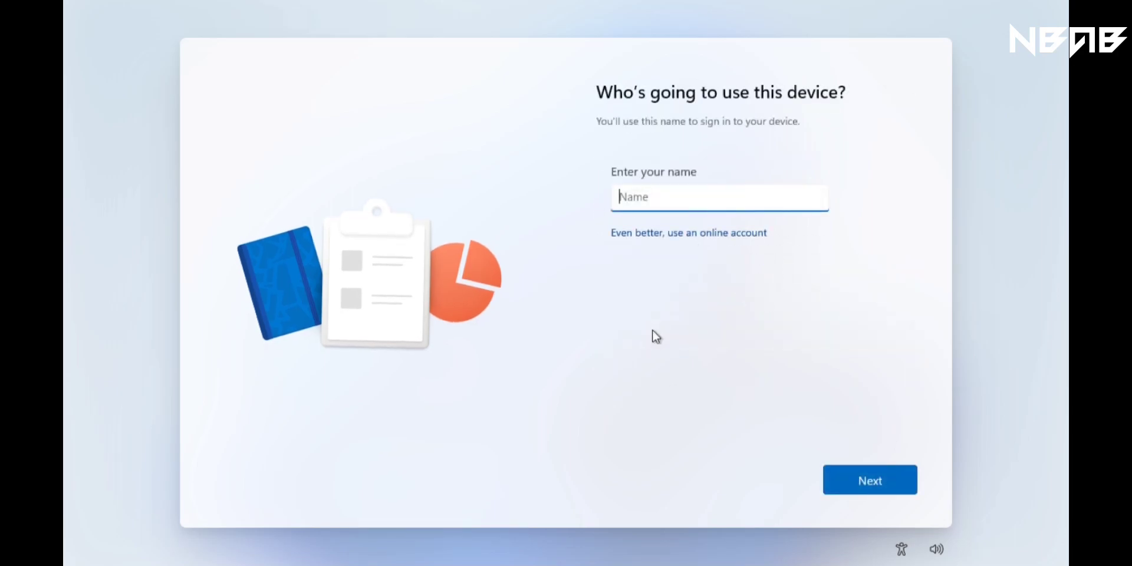
type("A")
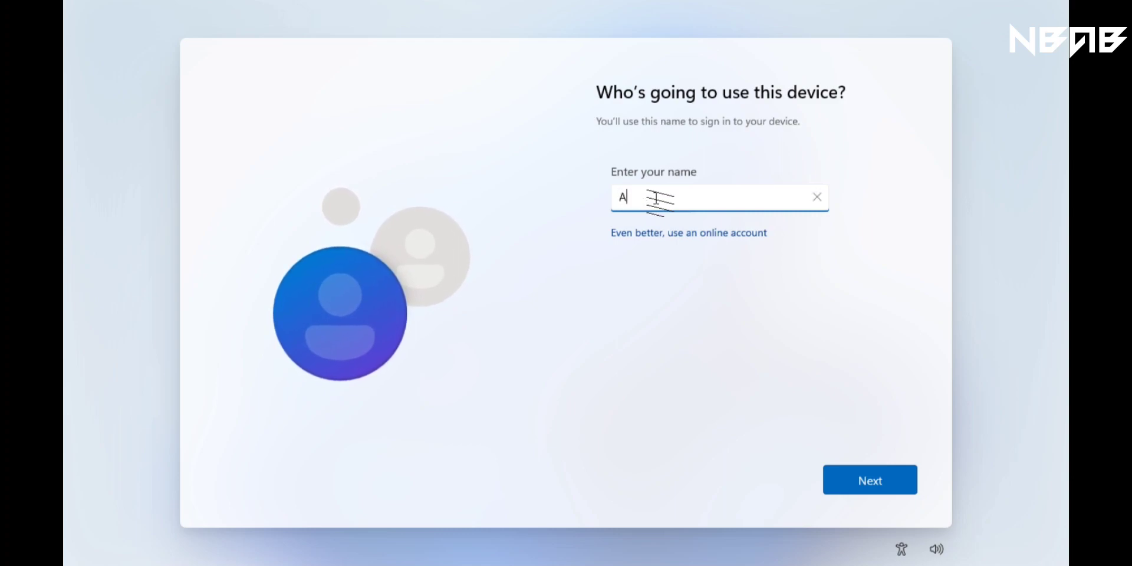
type("n")
left_click(887, 488)
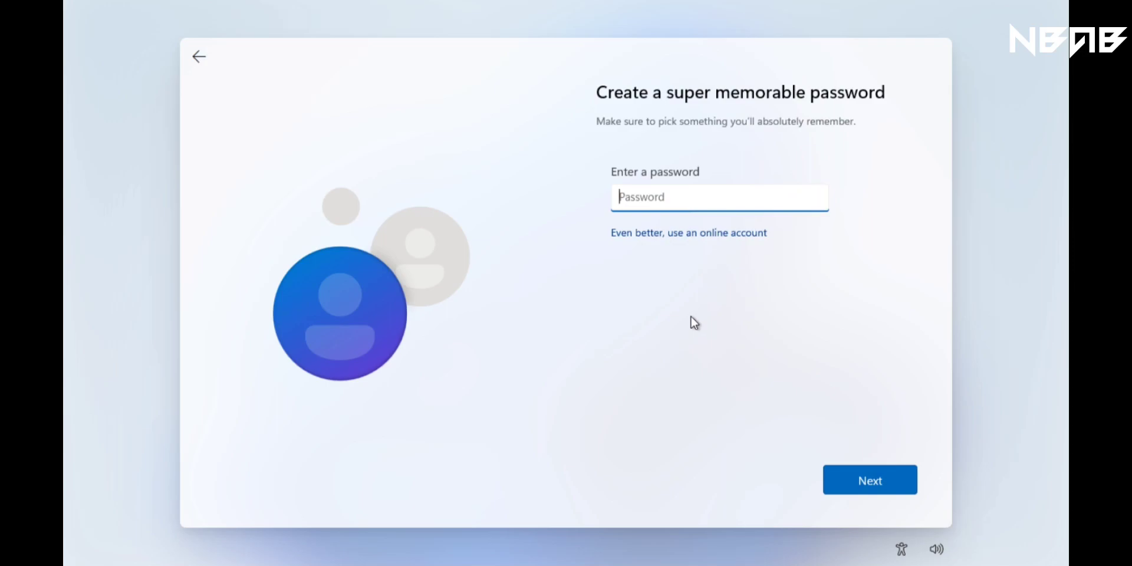
- Enter the password for the local account and confirm it
type("a")
left_click(835, 471)
type("*****")
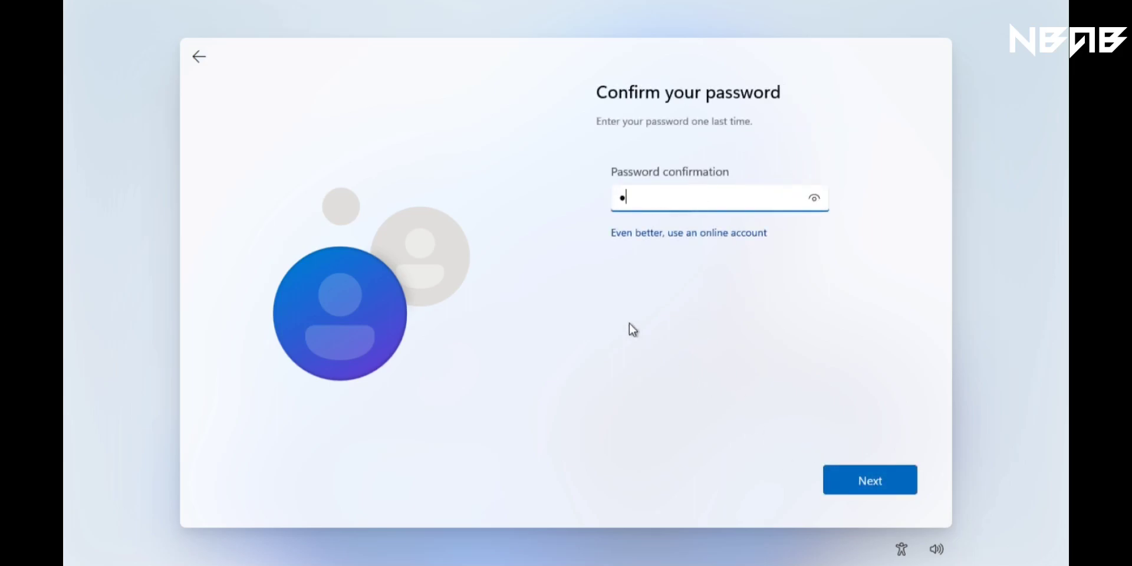
type("***")
left_click(842, 478)
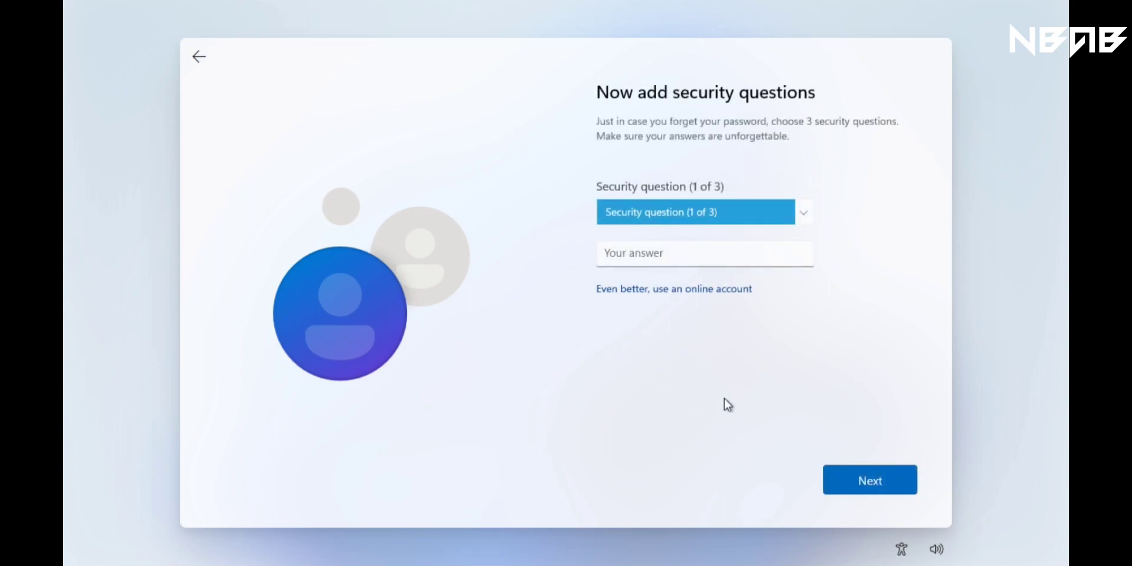
- Choose "What was your first pet's name?" as the first security question and enter its security answer
left_click(765, 218)
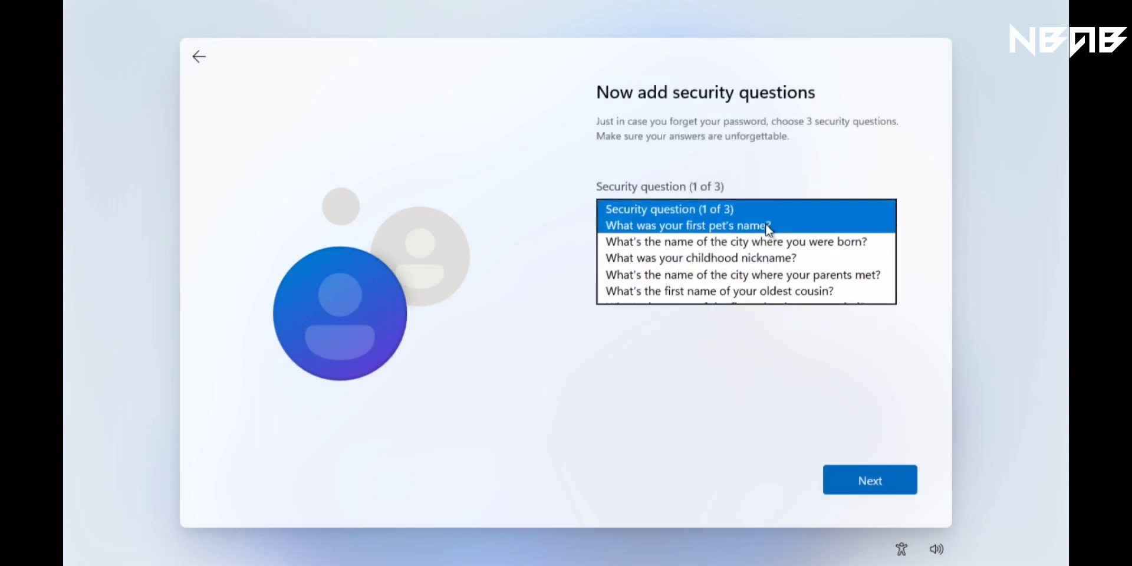
left_click(765, 227)
left_click(711, 254)
type("1")
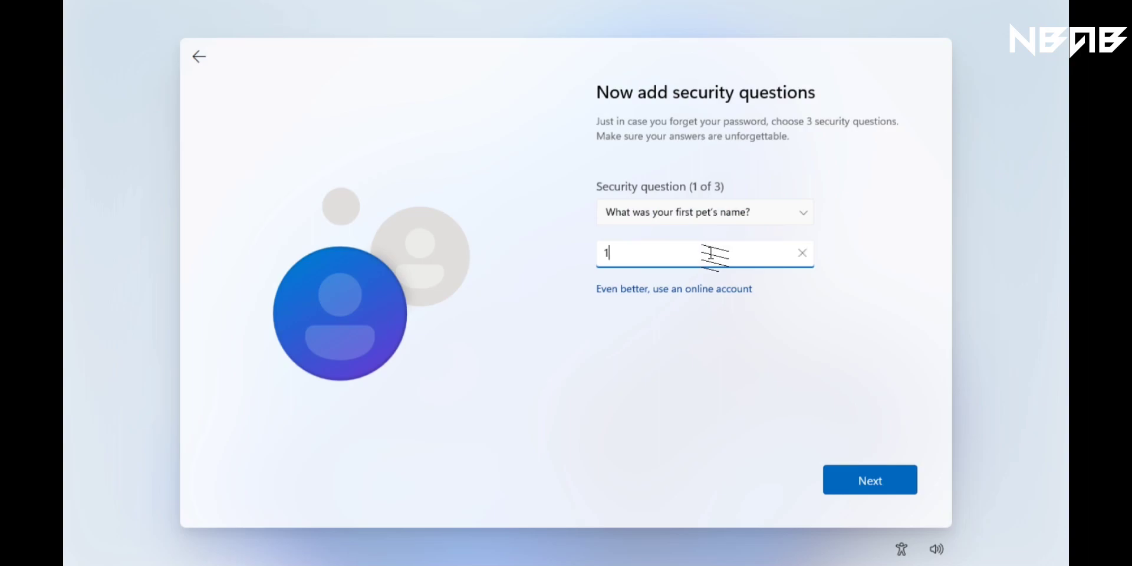
left_click(860, 466)
- Choose the city-of-birth question as the second security question and enter its security answer
left_click(700, 210)
left_click(697, 227)
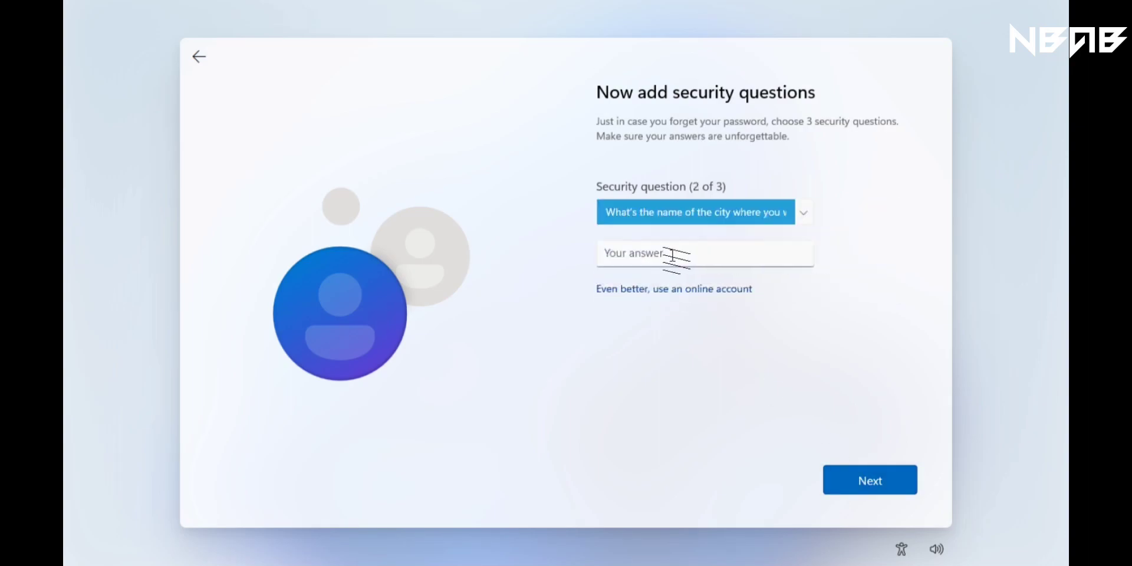
left_click(665, 258)
type("2")
left_click(858, 475)
- Choose the first remaining question as the third security question and enter its security answer
left_click(693, 210)
left_click(689, 229)
left_click(664, 246)
type("3")
left_click(874, 475)
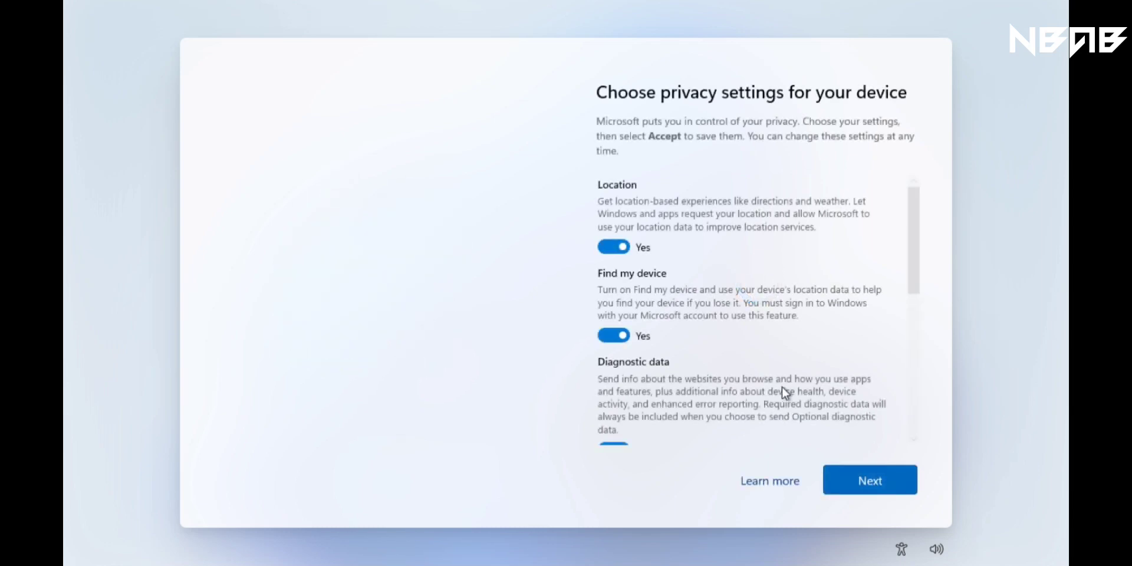
- Review the device privacy settings and continue with the defaults
scroll(767, 257, "down", 3)
left_click(860, 483)
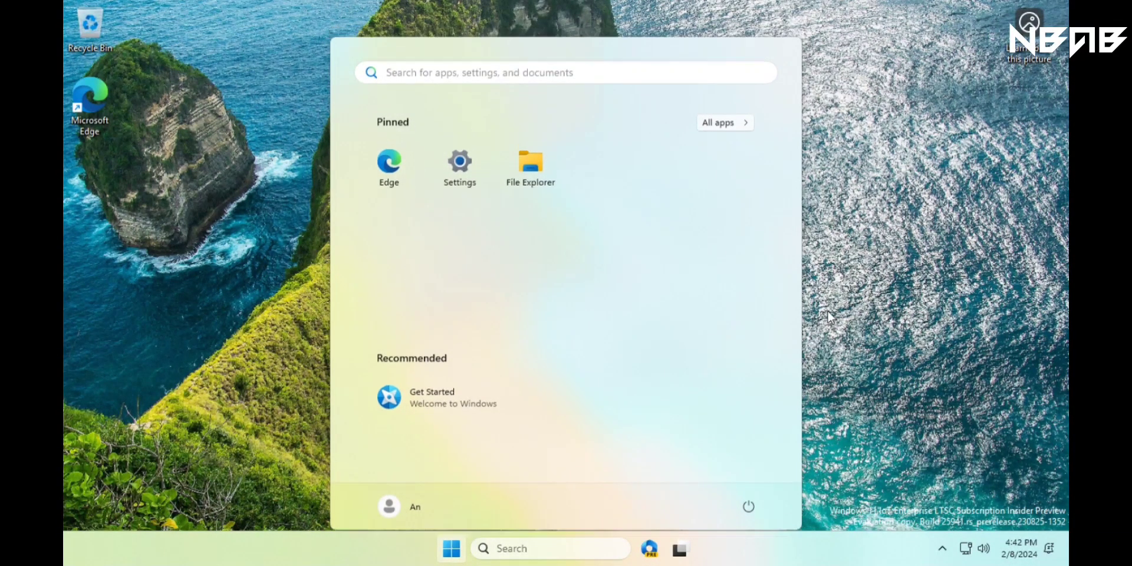
- Examine the Start menu's list of all installed apps, then close it
left_click(828, 317)
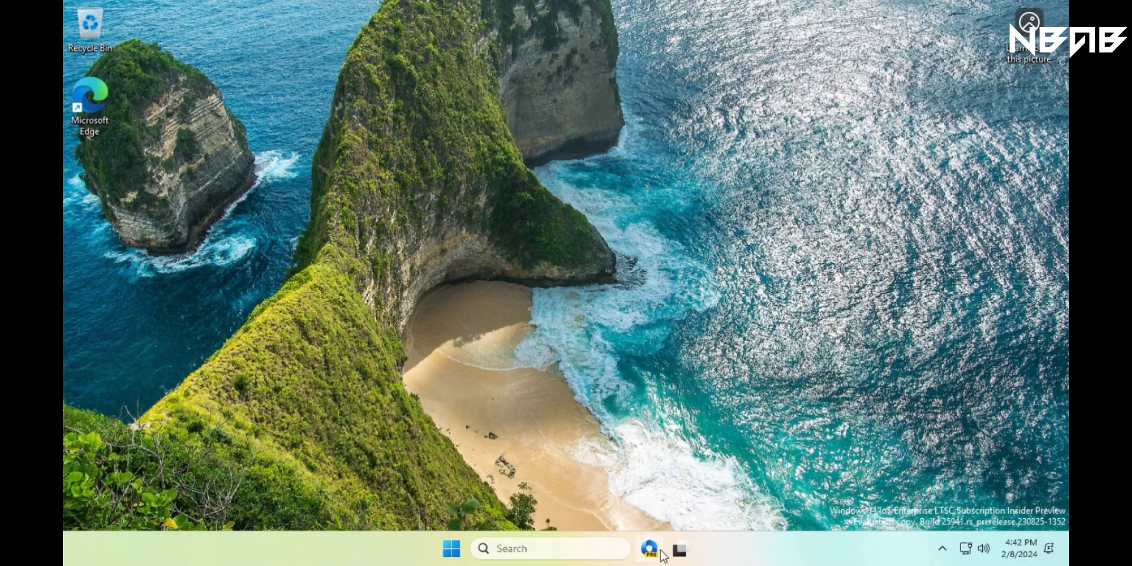
left_click(452, 549)
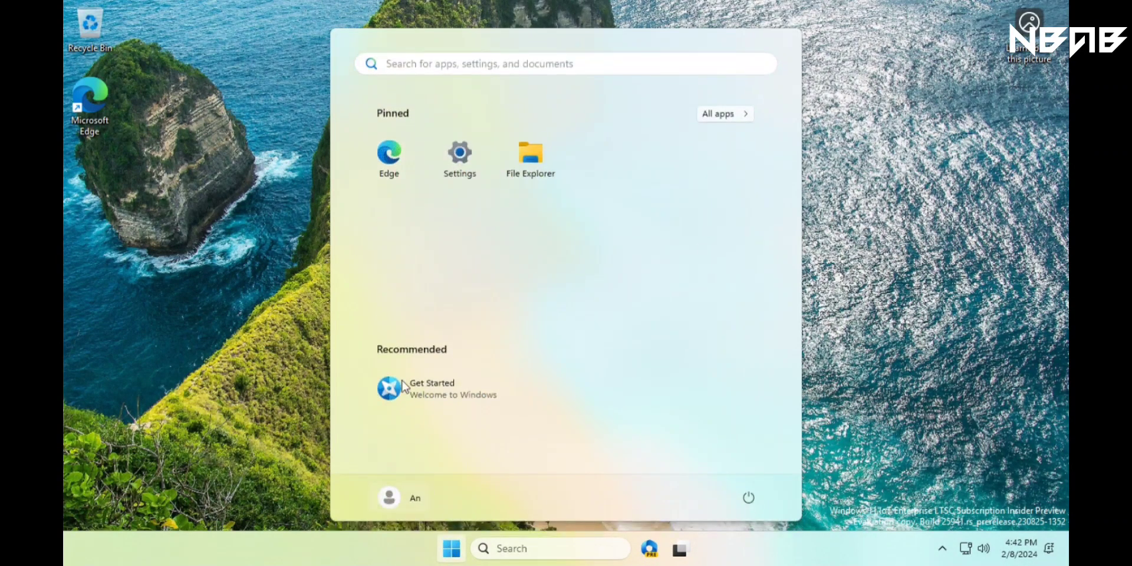
left_click(733, 121)
scroll(556, 176, "down", 3)
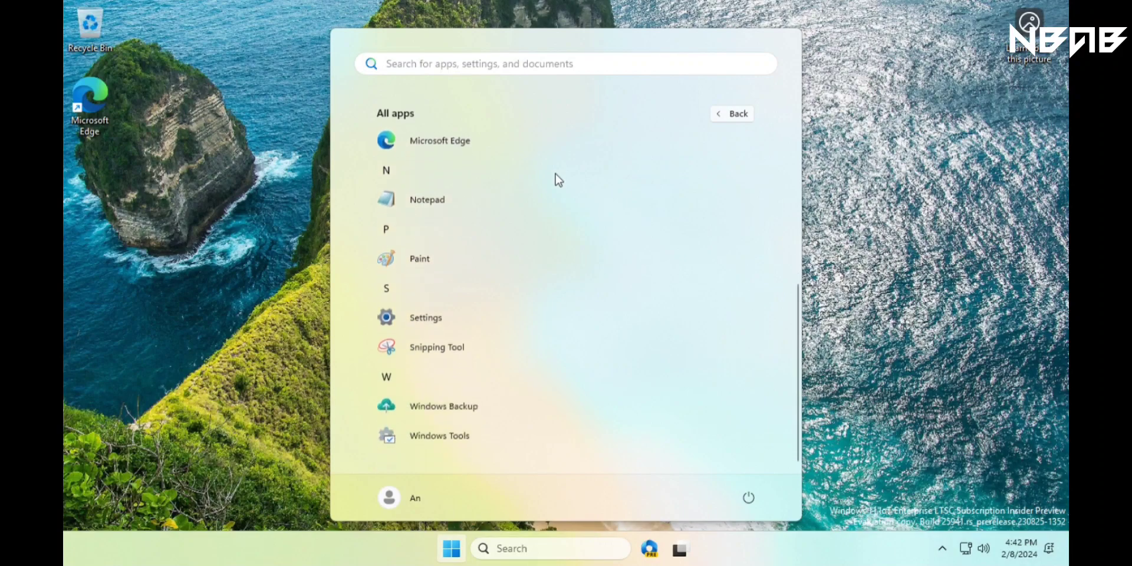
scroll(556, 177, "up", 3)
scroll(555, 176, "down", 3)
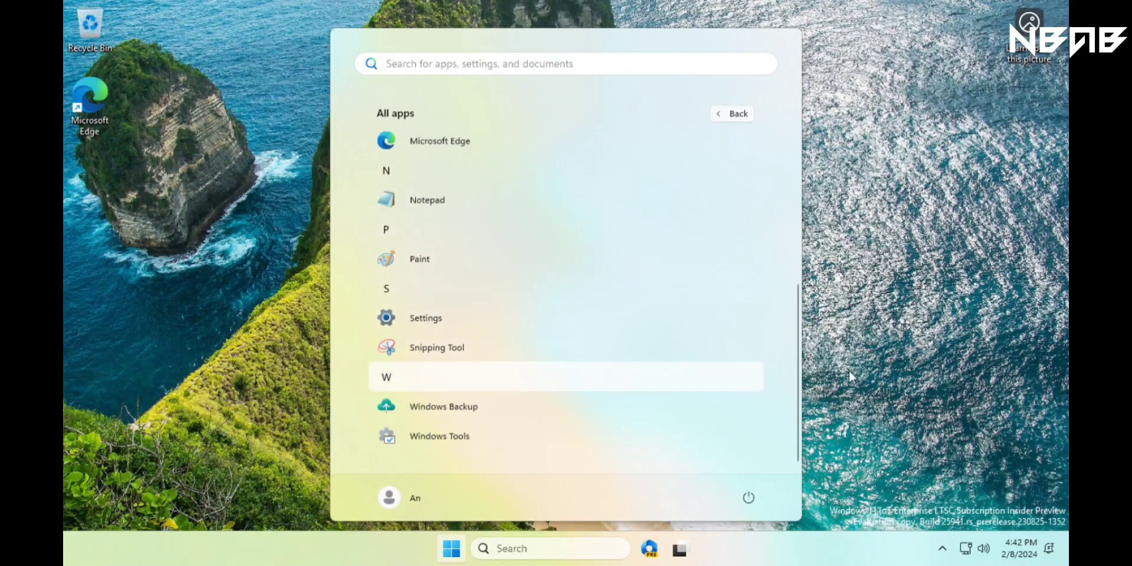
left_click(820, 375)
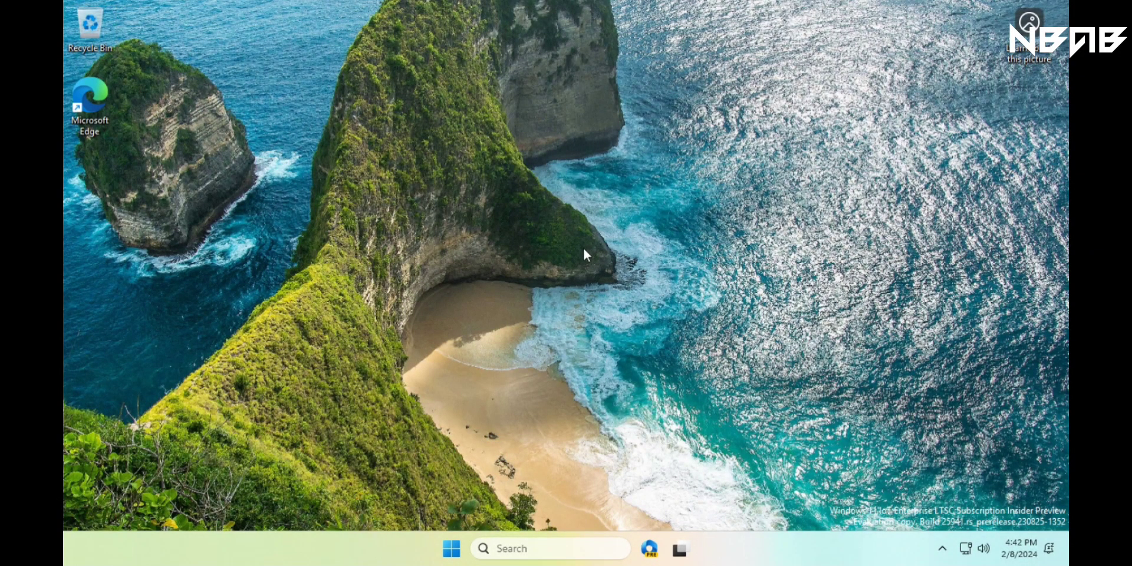
- Open File Explorer and check the Windows edition and version details by running winver
key("super+r")
key("super+e")
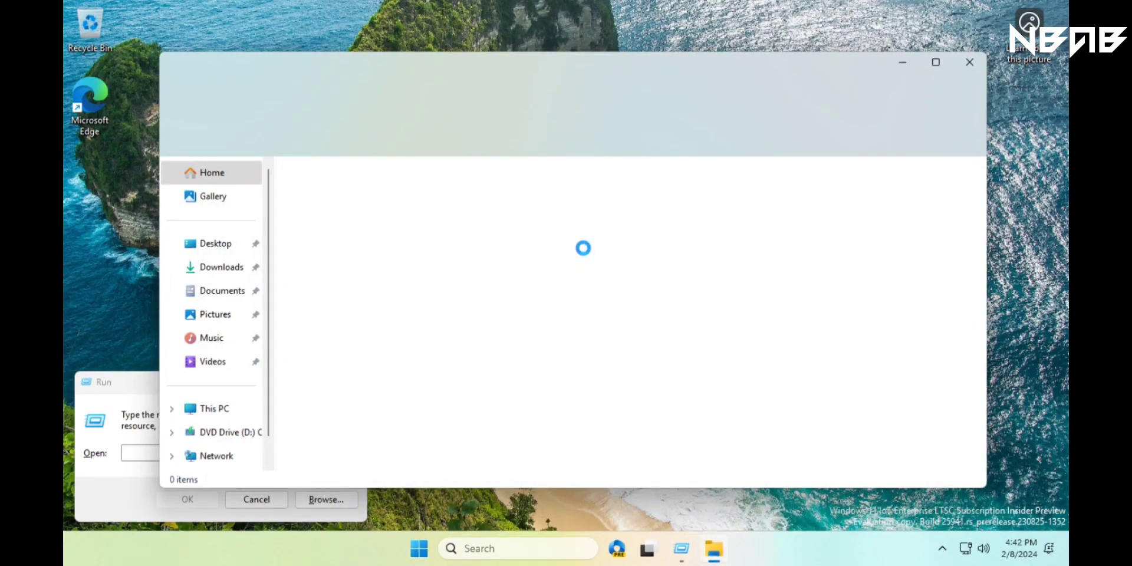
left_click(150, 455)
type("winver")
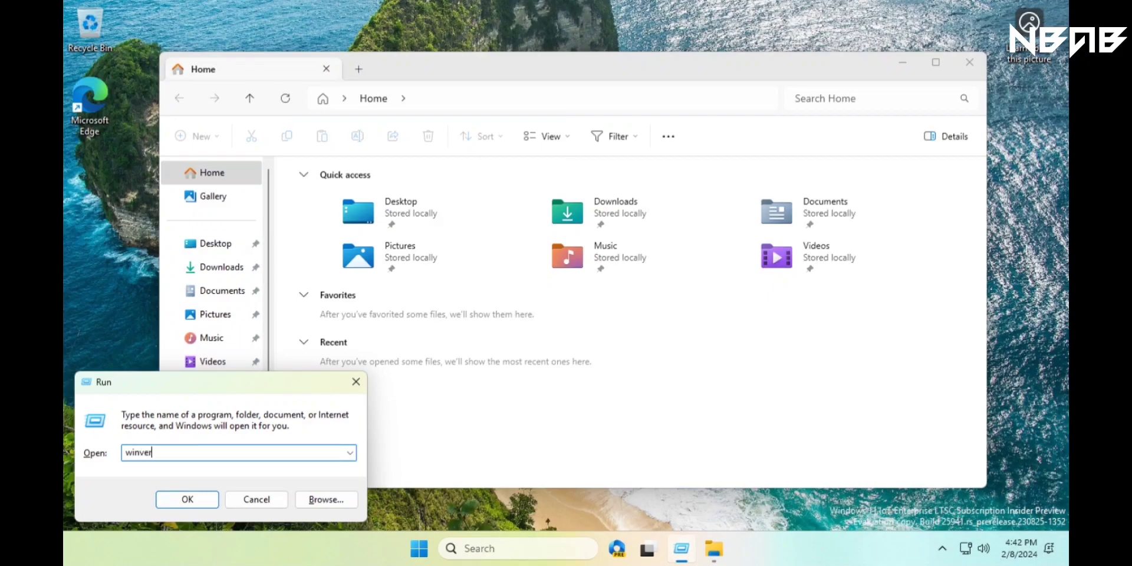
key("Return")
left_click_drag(264, 48, 741, 63)
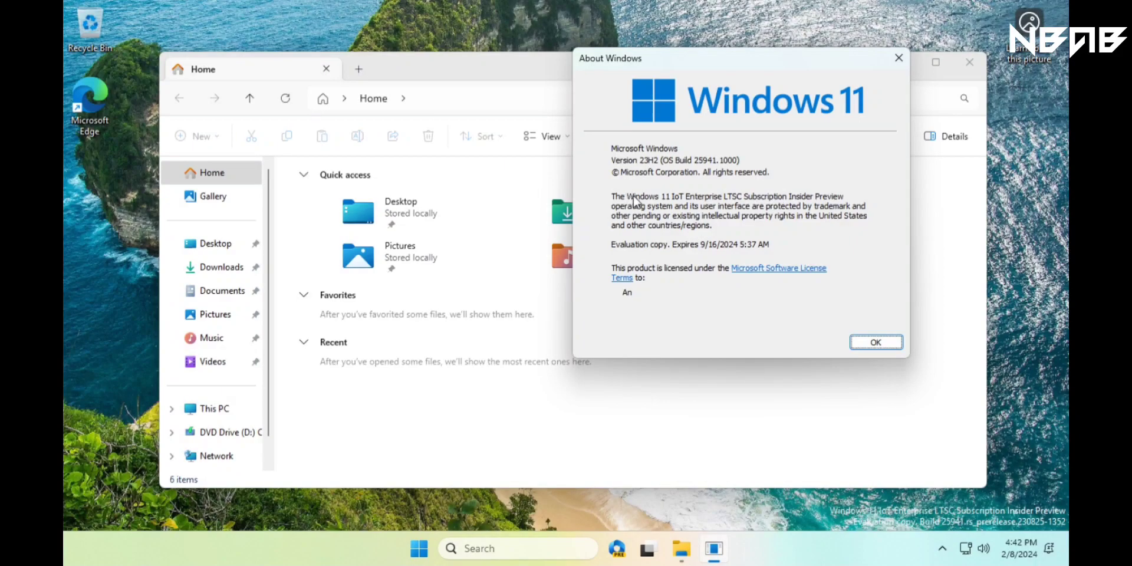
left_click(898, 57)
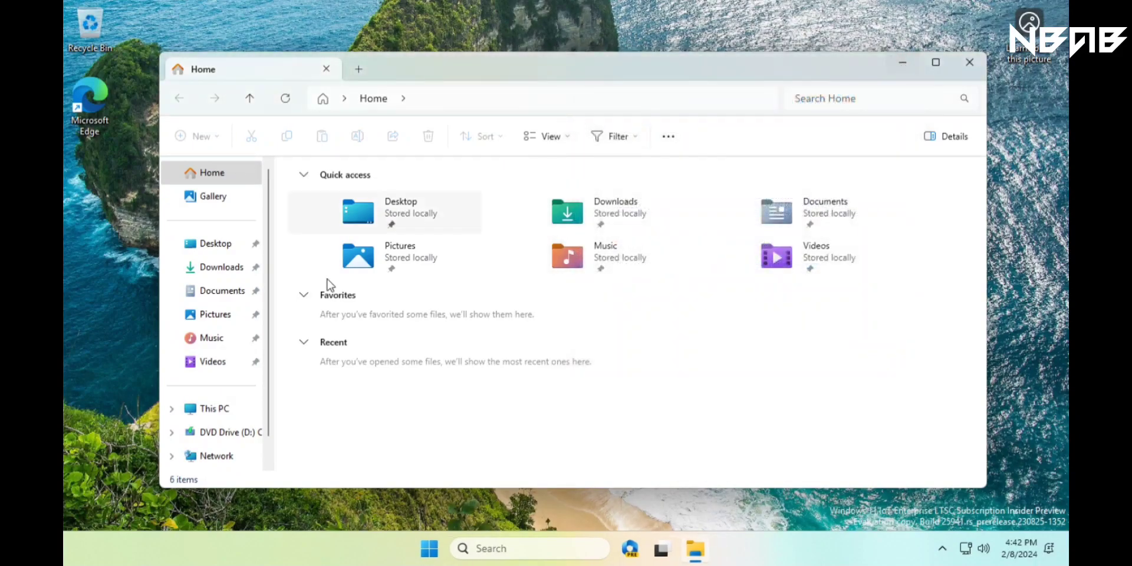
- Examine the Local Disk (C:) folders and drive properties under This PC, closing File Explorer when done
left_click(224, 416)
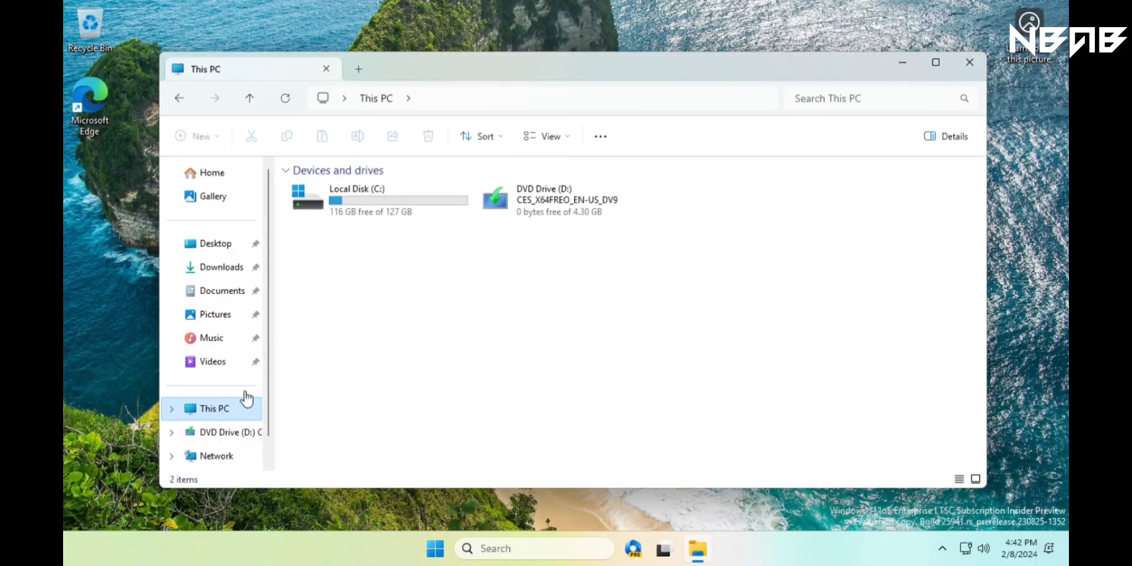
double_click(389, 203)
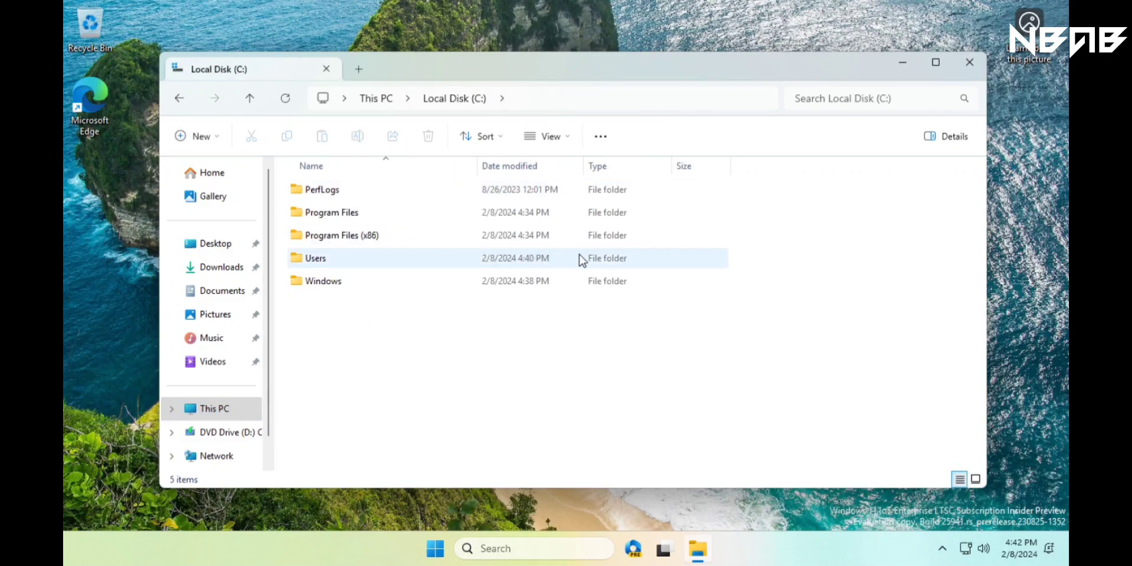
left_click(216, 408)
left_click(406, 215)
right_click(406, 215)
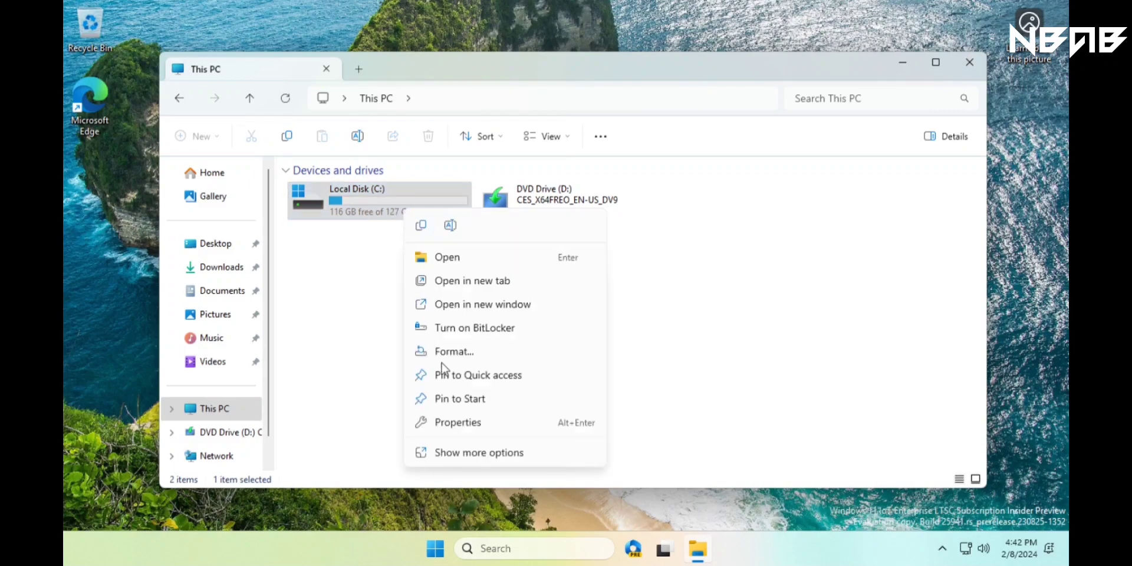
left_click(461, 421)
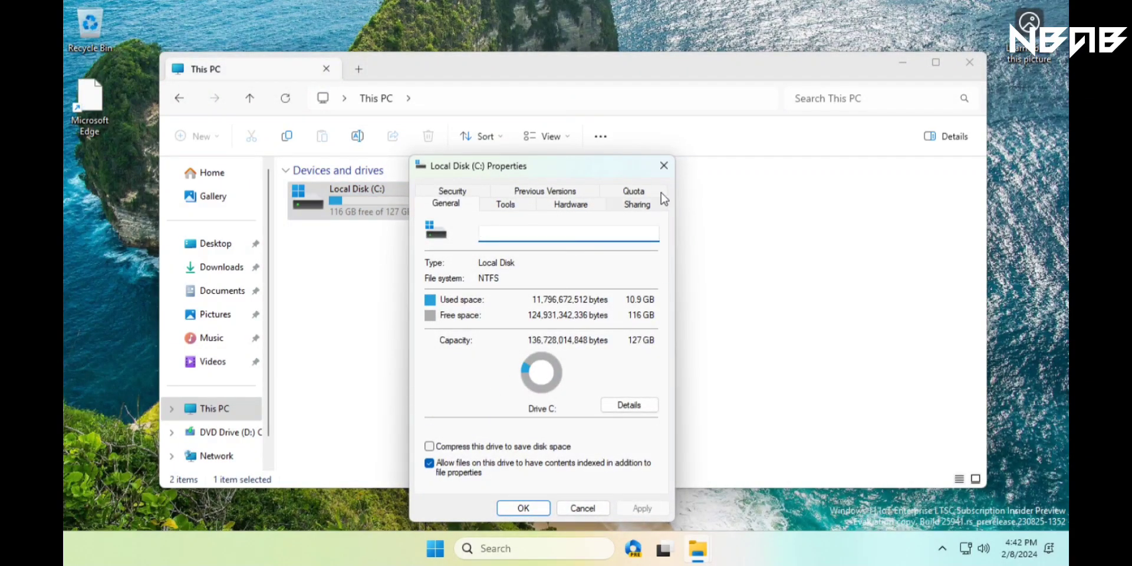
left_click(663, 166)
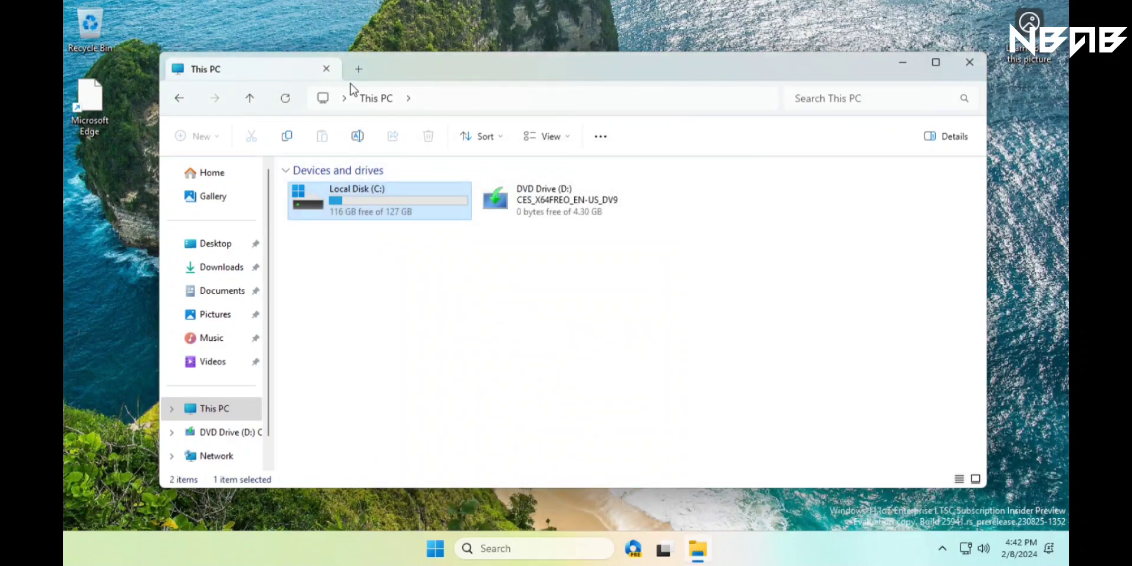
left_click(969, 62)
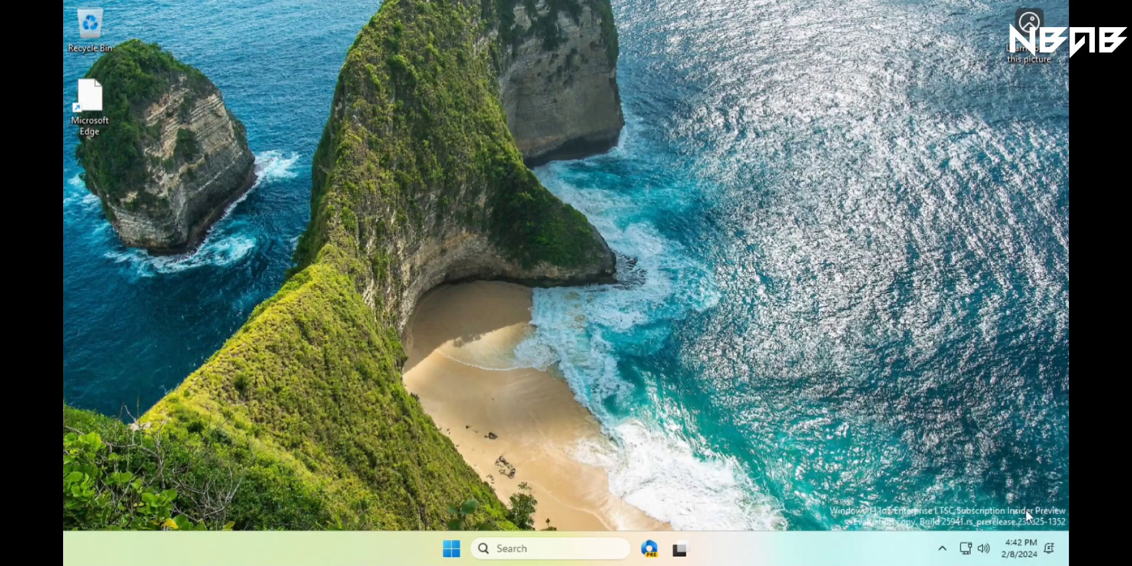
- Inspect the notification and calendar pane, the quick settings and the hidden tray icons
left_click(1014, 547)
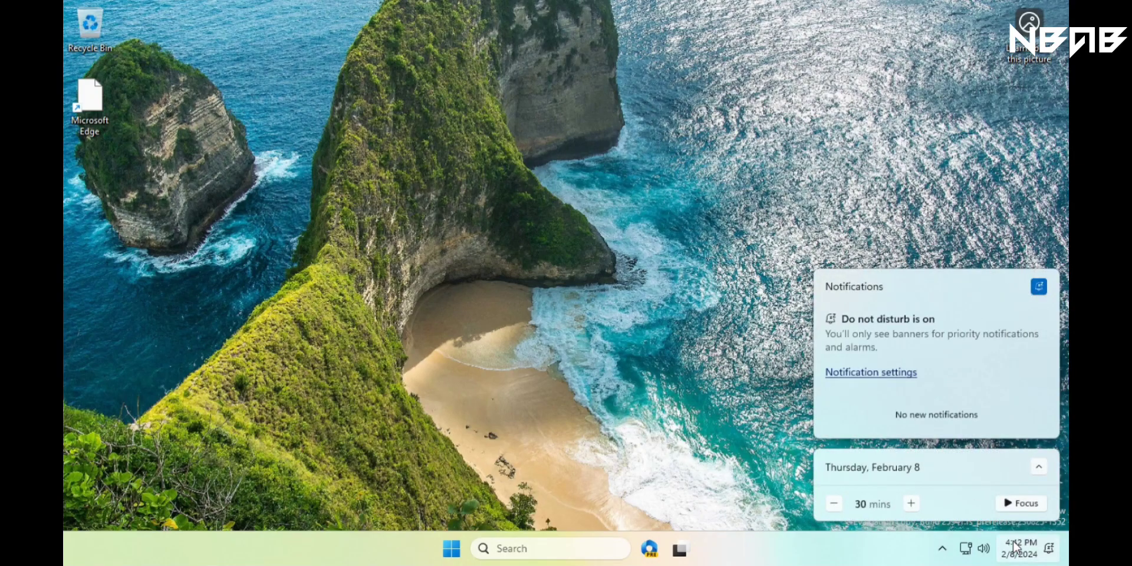
left_click(1014, 547)
left_click(983, 549)
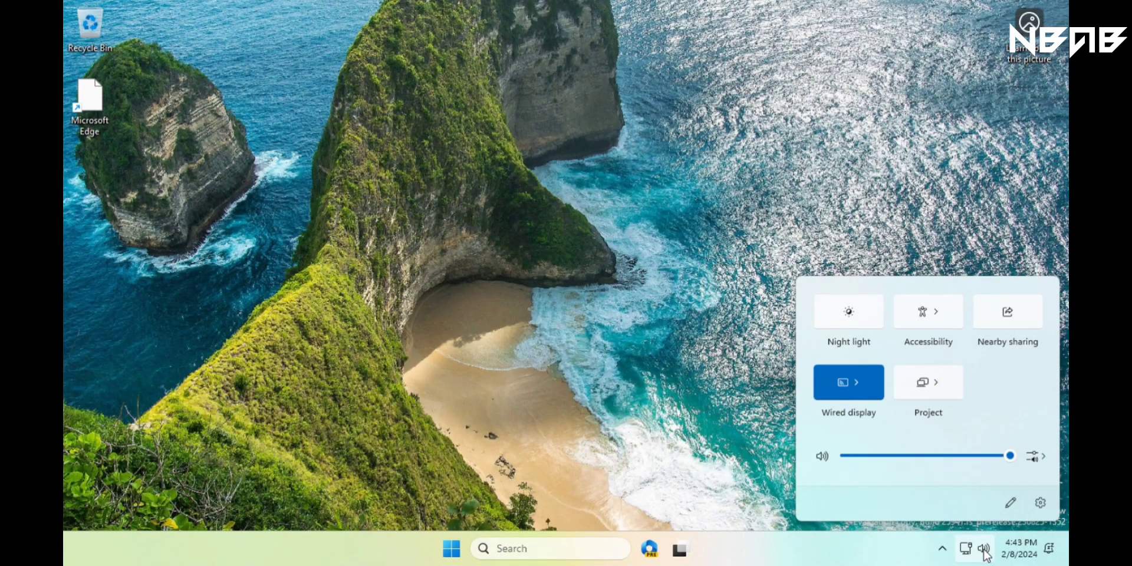
left_click(942, 548)
left_click(943, 550)
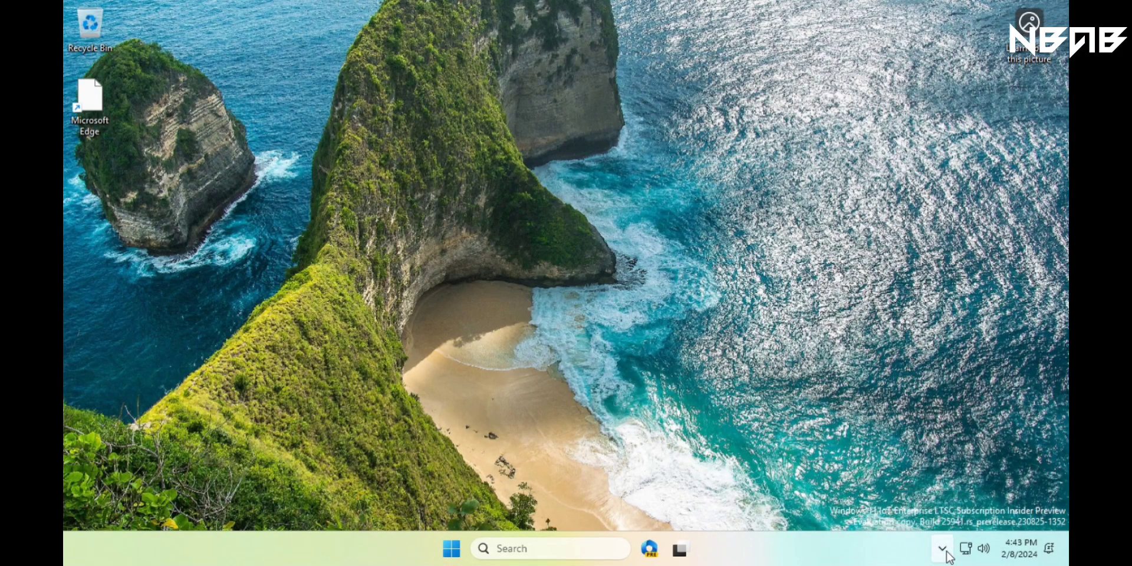
- Look at Task View's desktops and the Windows search suggestions
left_click(679, 553)
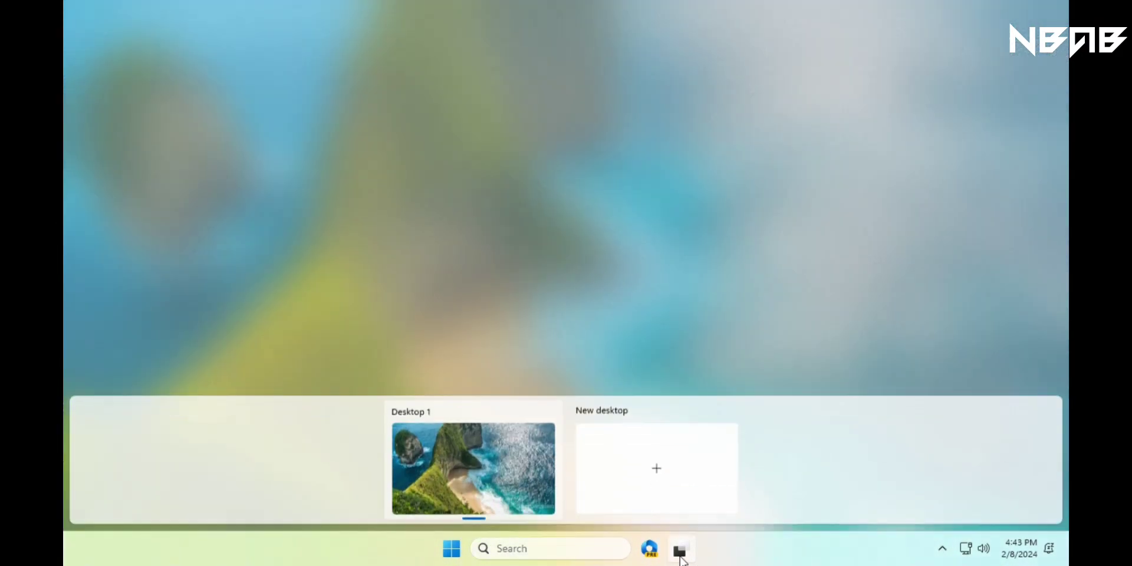
left_click(680, 554)
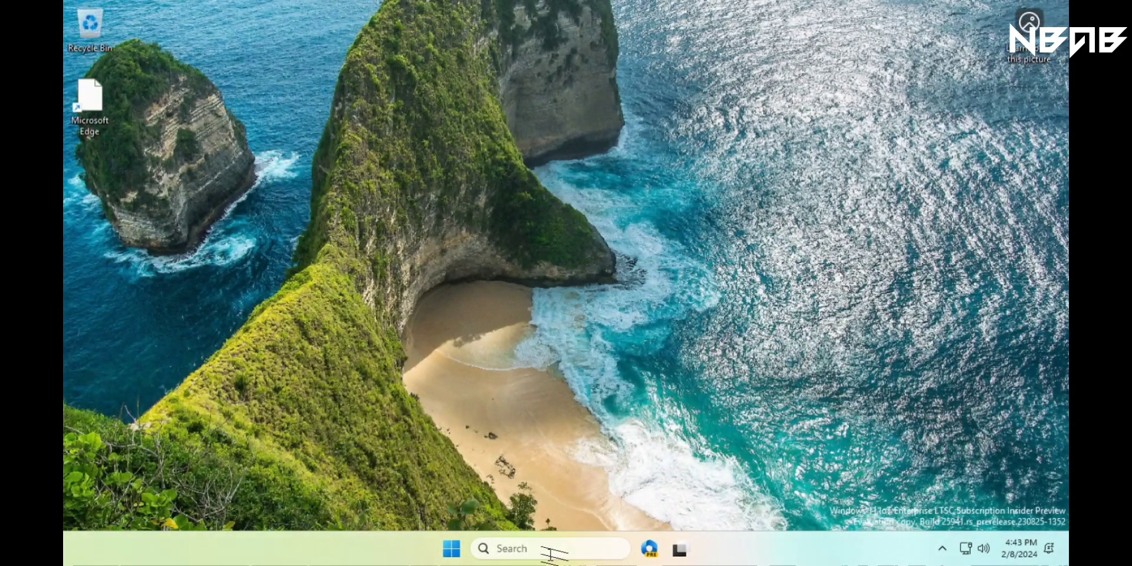
left_click(489, 549)
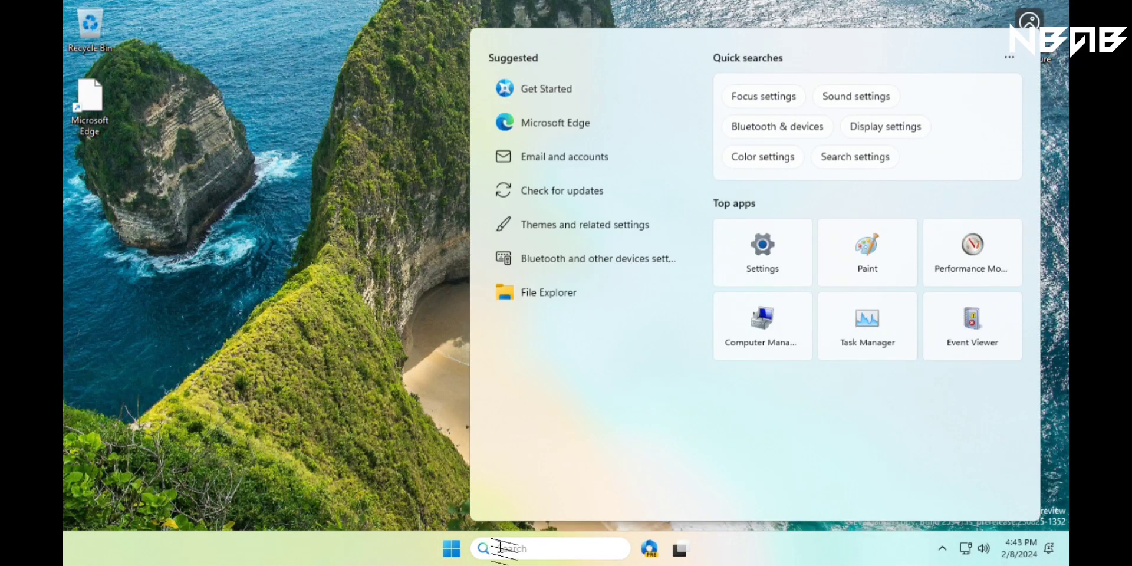
- Open Settings from the list of all installed apps and maximize its window
left_click(451, 549)
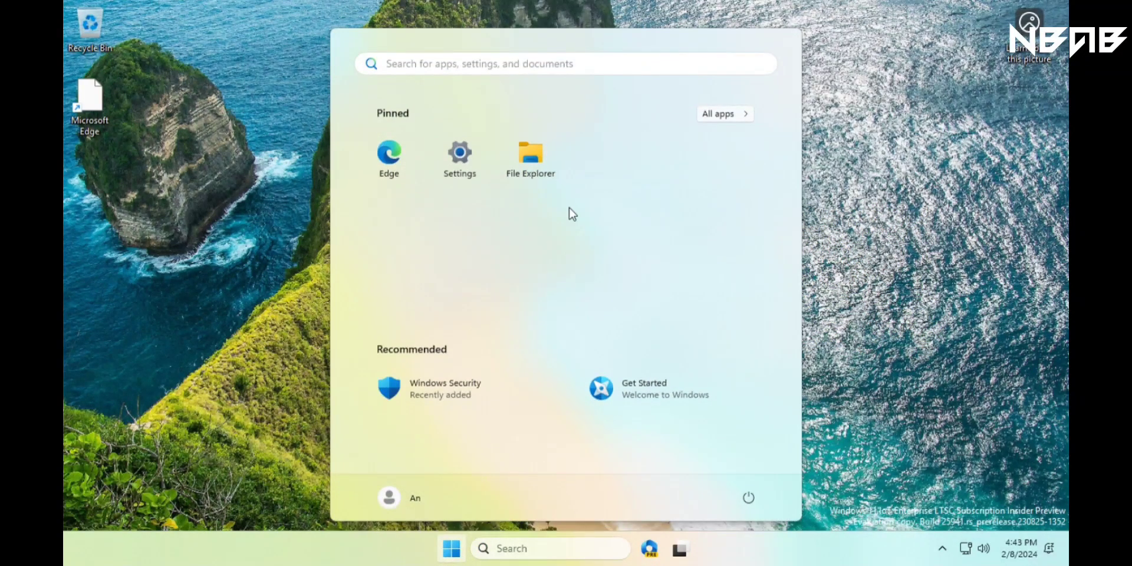
left_click(728, 116)
scroll(649, 201, "down", 5)
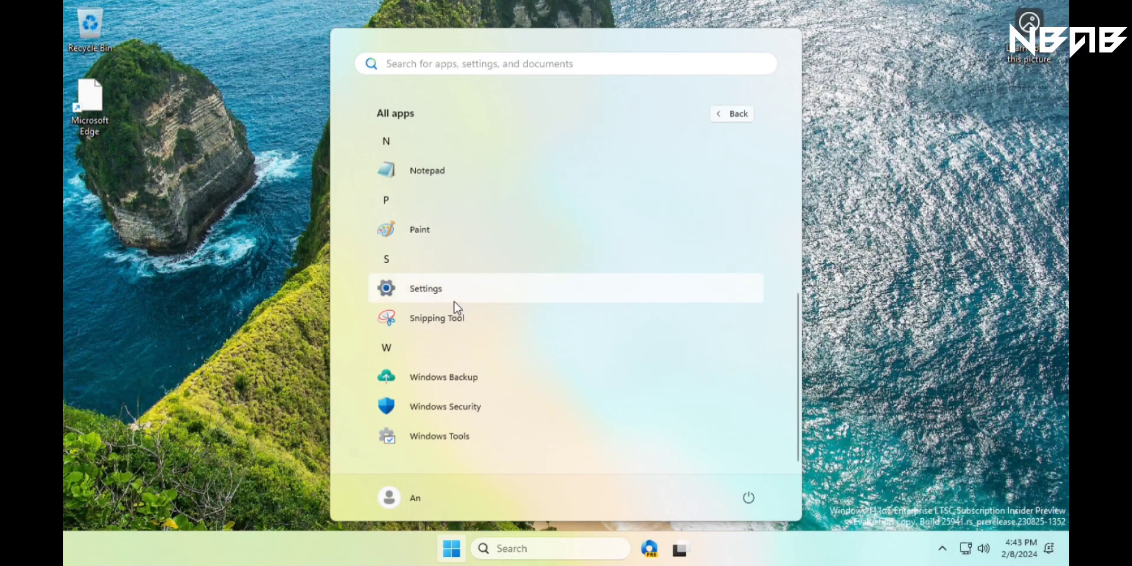
left_click(454, 300)
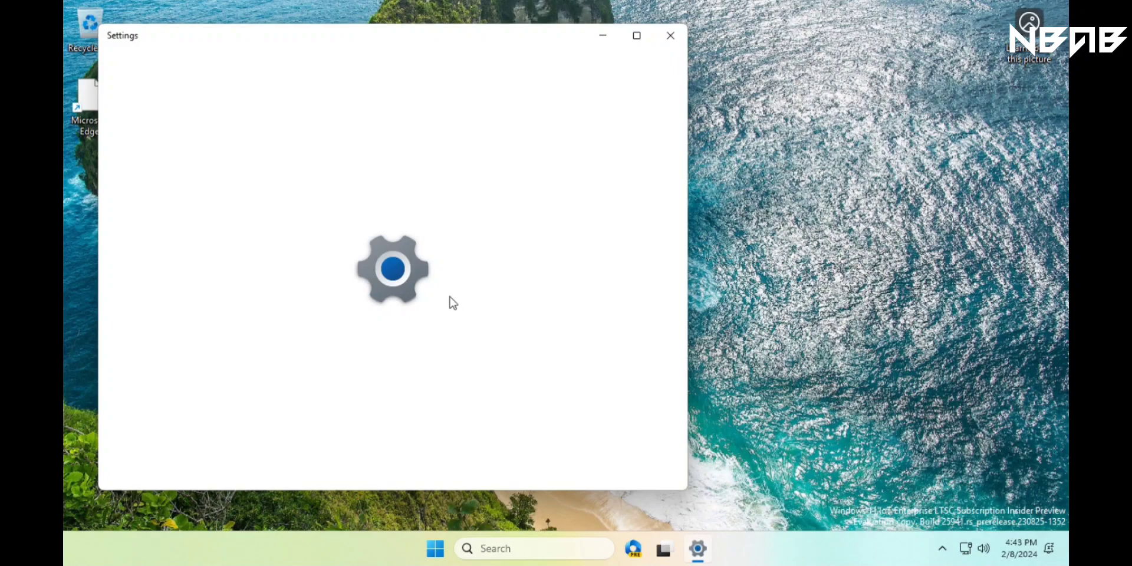
left_click(646, 42)
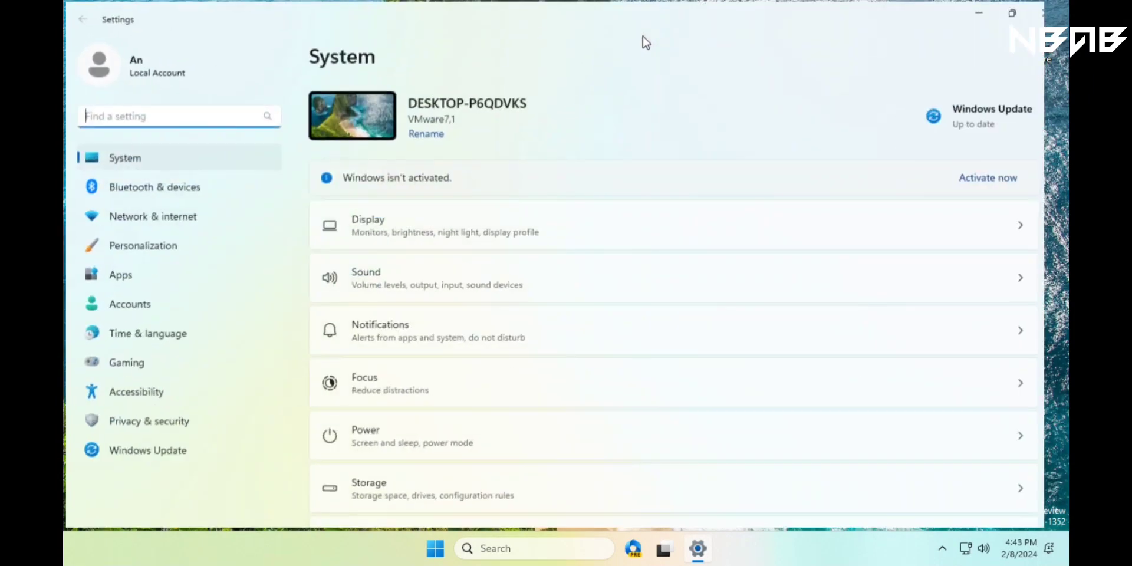
- Review the device and Windows specifications on the system's About page
scroll(401, 442, "down", 10)
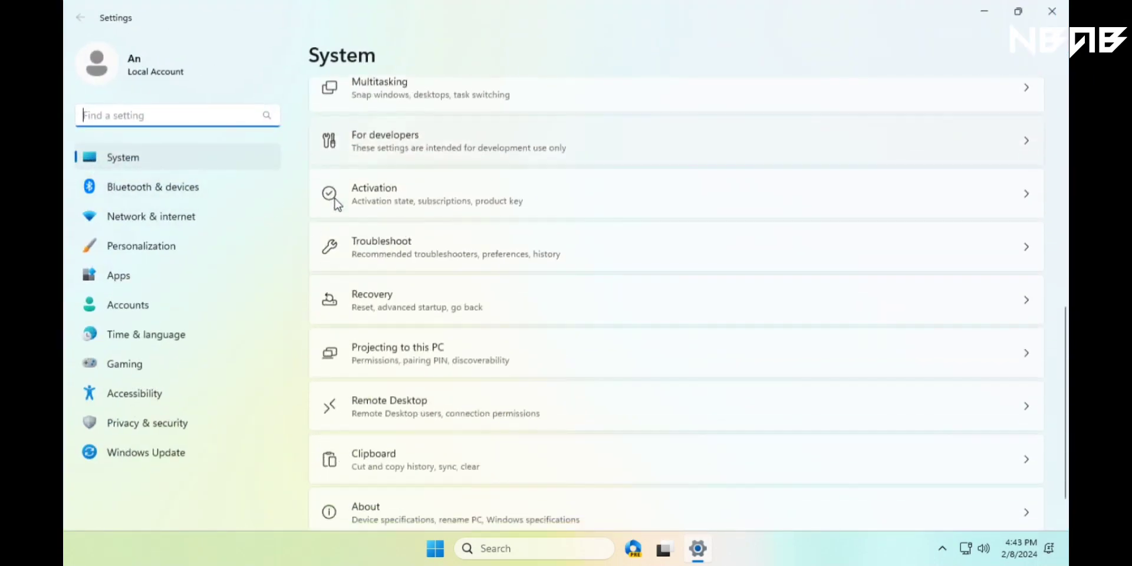
left_click(425, 477)
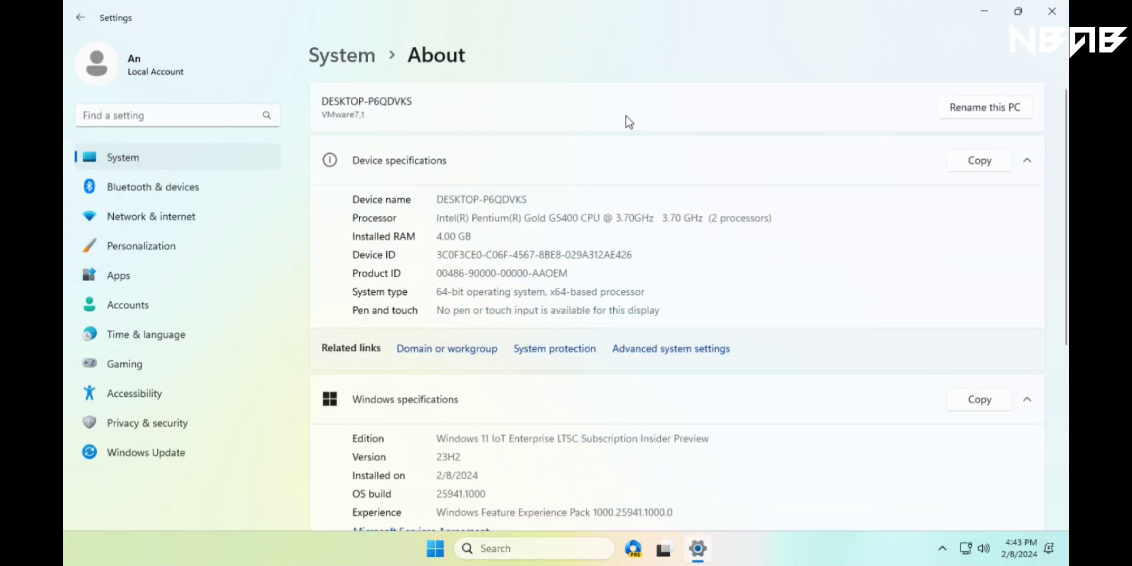
scroll(629, 122, "down", 5)
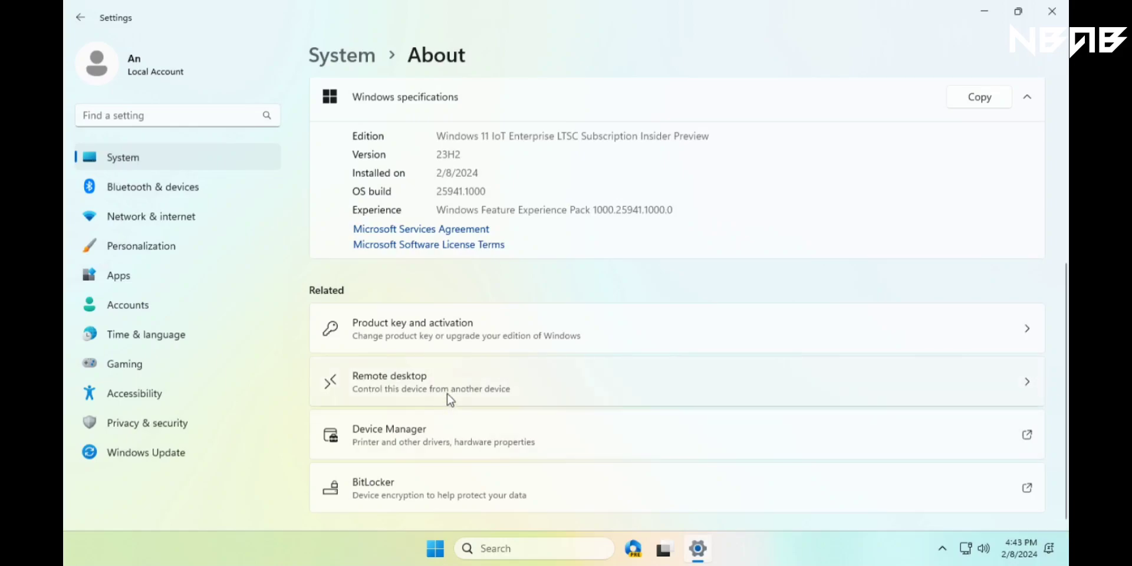
- Check the Windows activation state, briefly opening and closing the Copilot pane
left_click(466, 332)
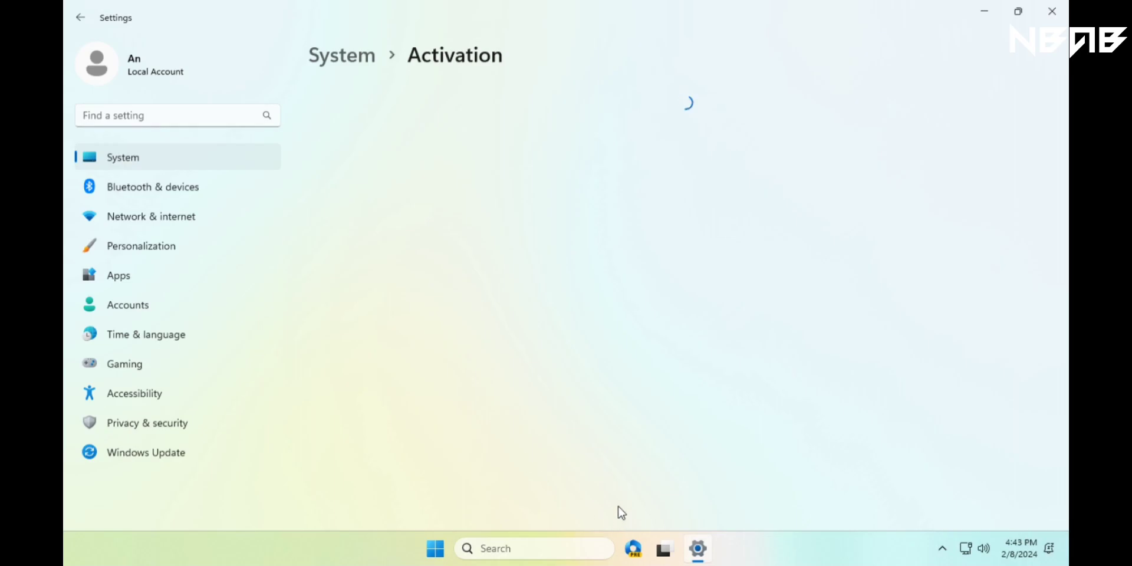
left_click(633, 549)
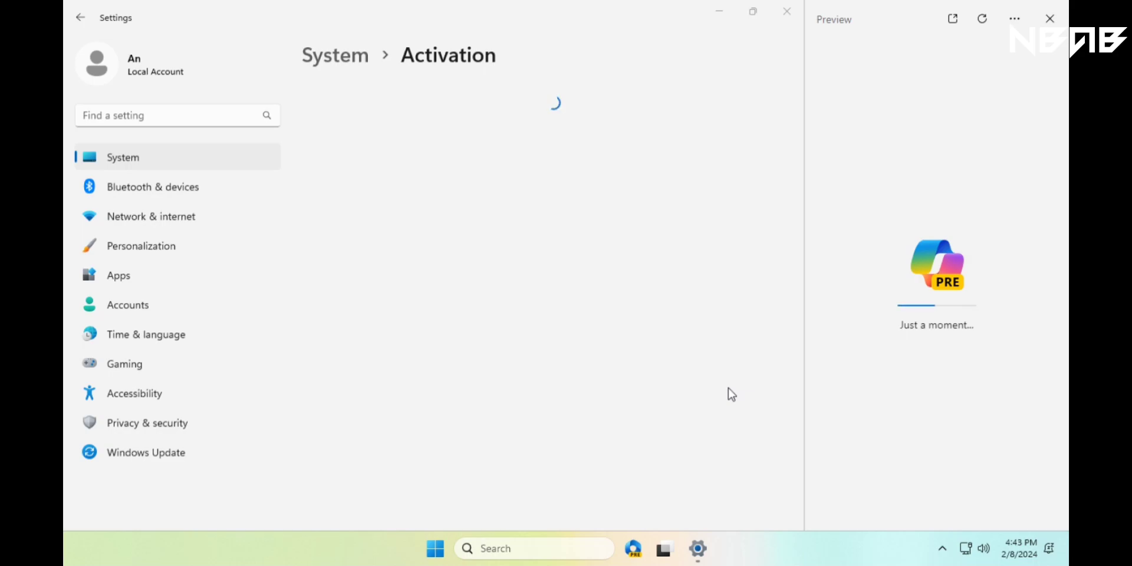
left_click(634, 554)
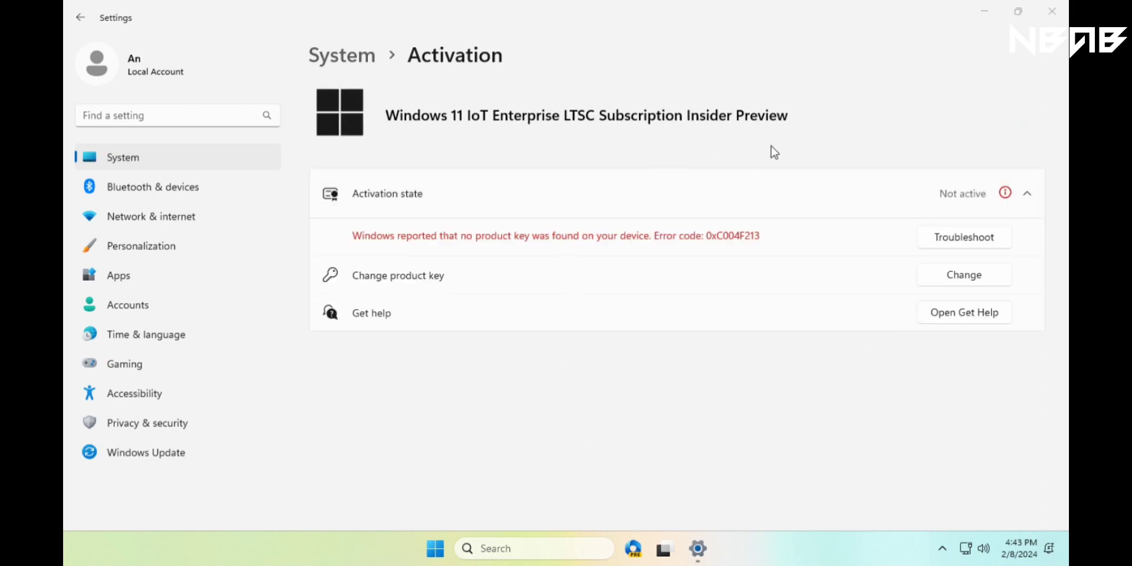
- Start a check for Windows updates and restore the Settings window to its smaller size
left_click(196, 461)
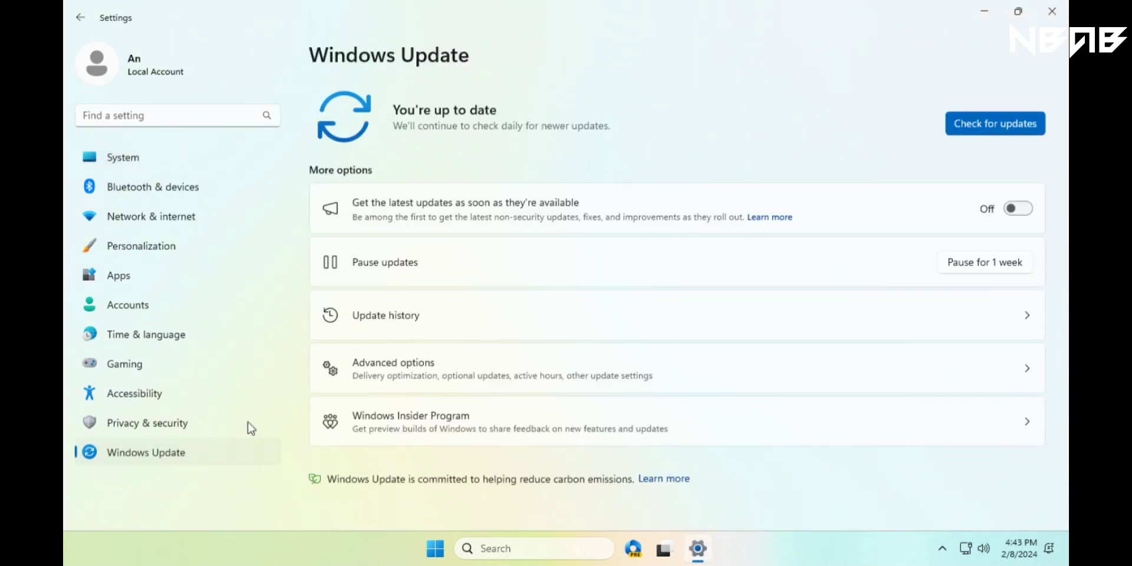
left_click(989, 121)
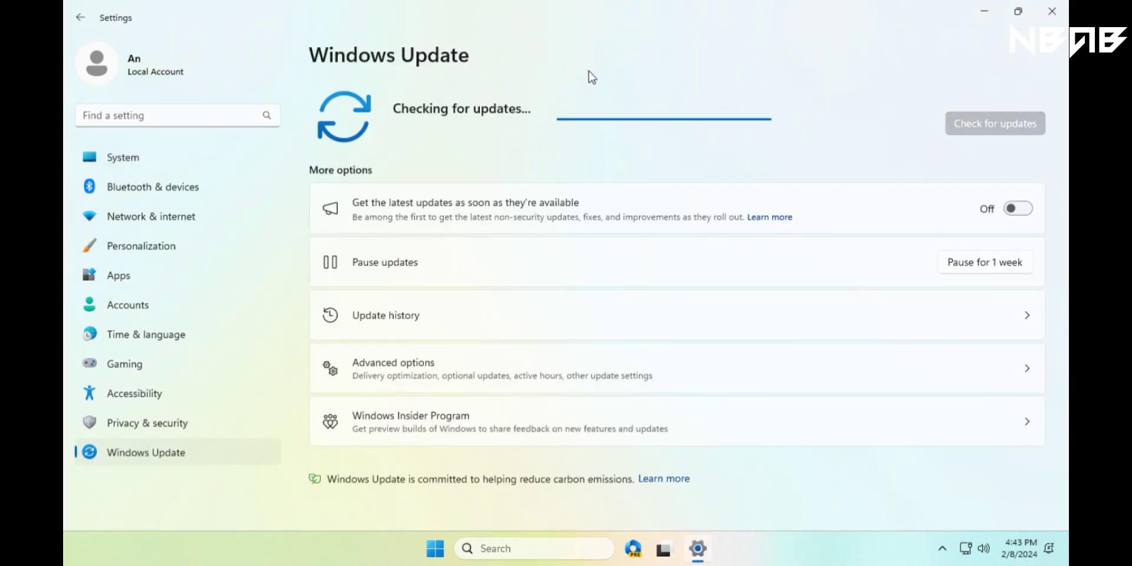
left_click(1018, 11)
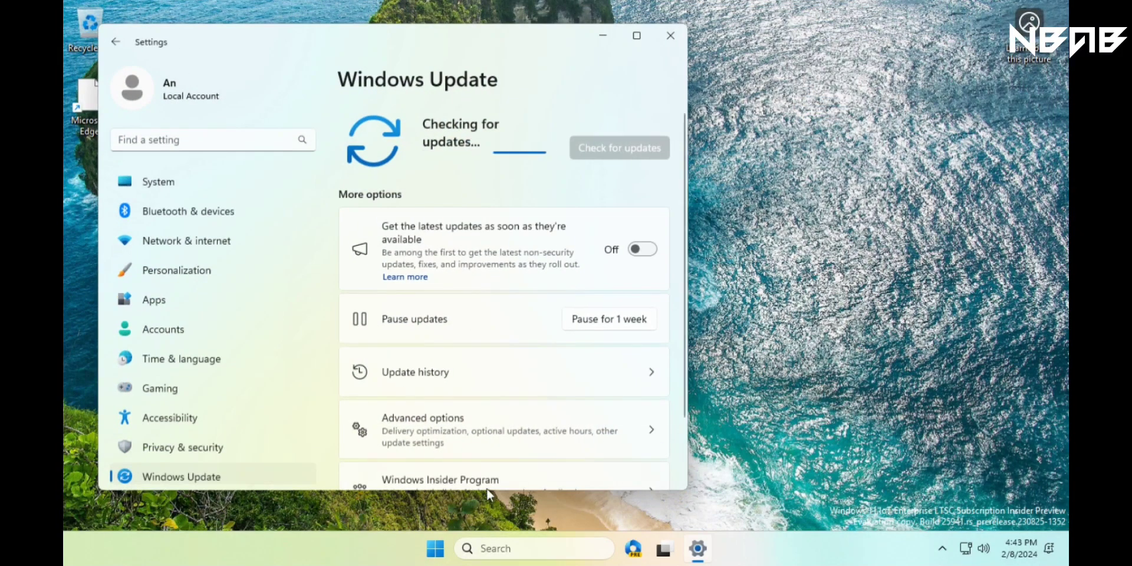
- Open Calculator from the list of all installed apps and place its window beside the Settings window
left_click(435, 548)
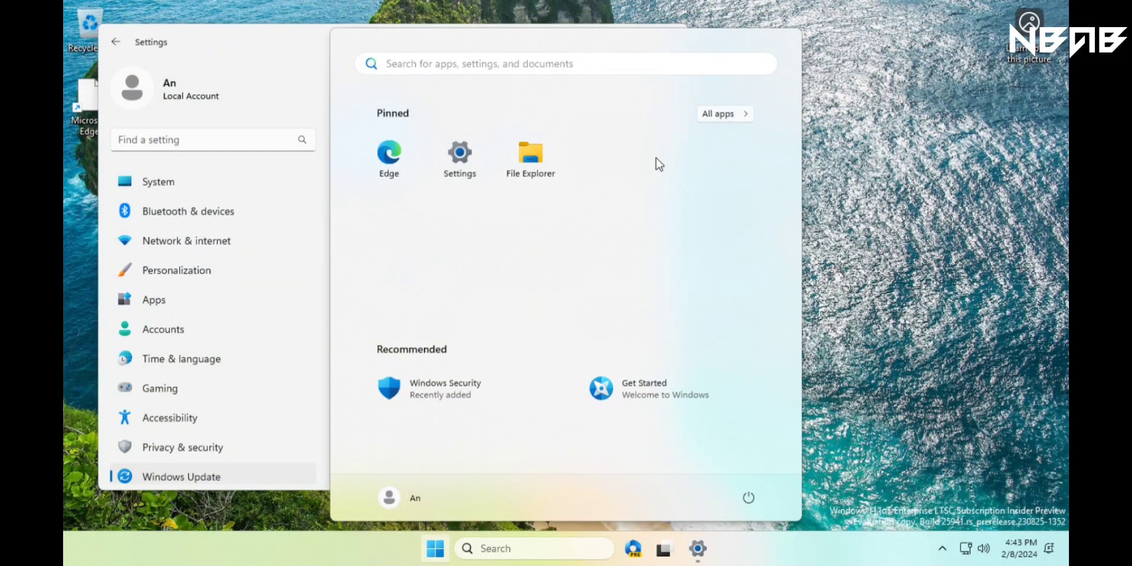
left_click(738, 114)
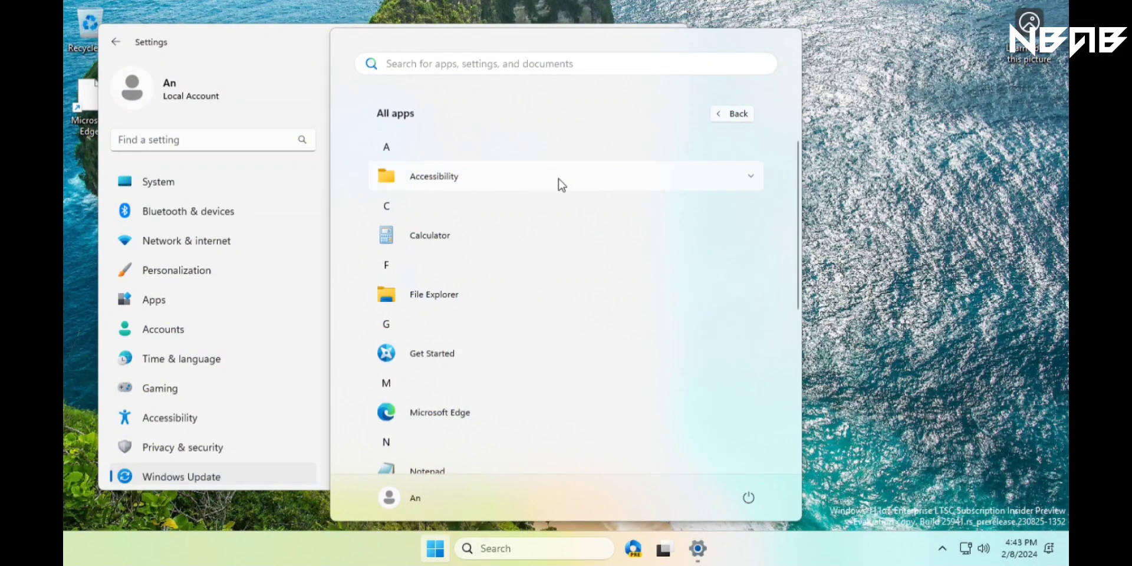
scroll(420, 202, "down", 1)
left_click(416, 196)
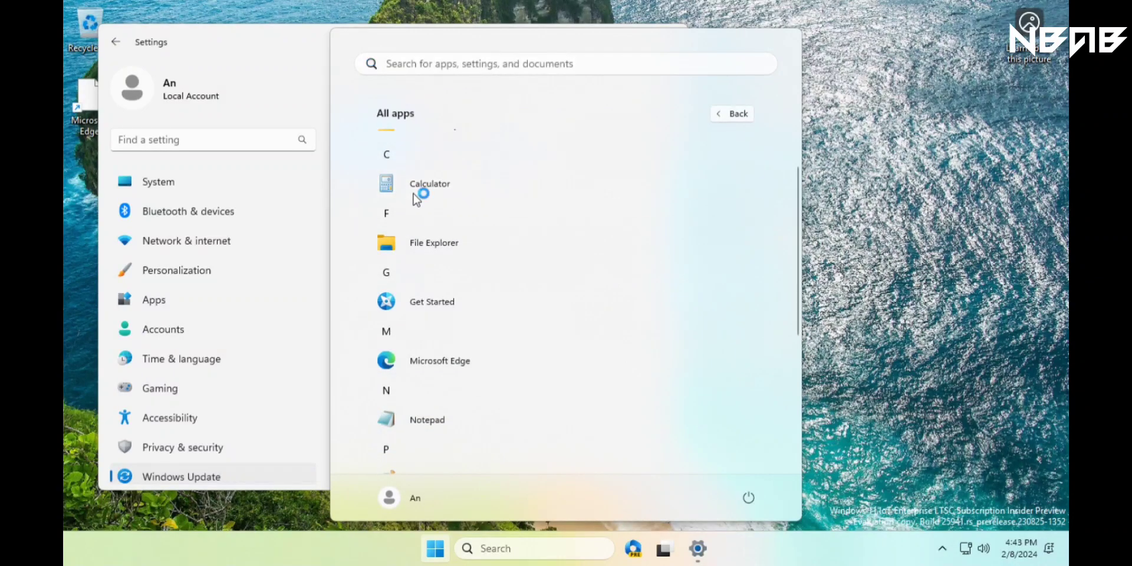
left_click_drag(228, 106, 831, 79)
- Open Paint from the list of all installed apps
left_click(421, 540)
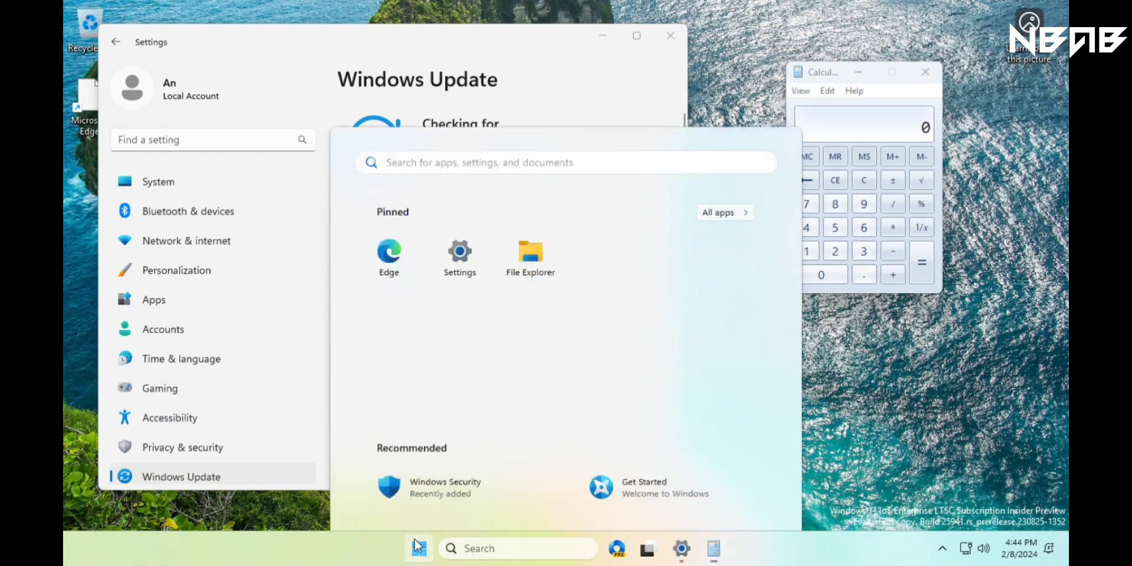
left_click(714, 114)
scroll(527, 215, "down", 4)
scroll(529, 215, "down", 1)
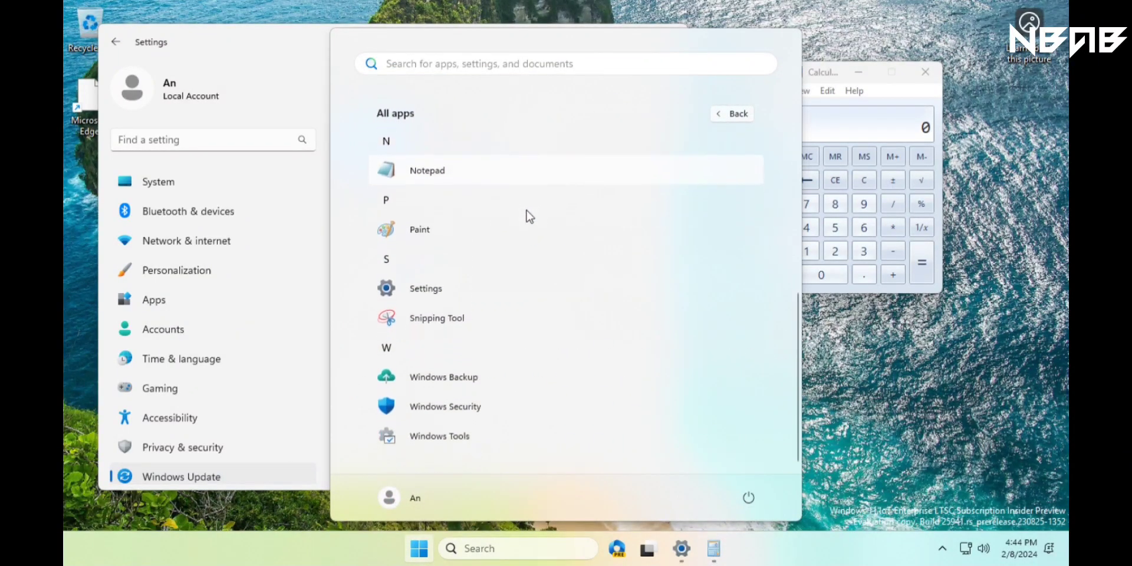
left_click(442, 227)
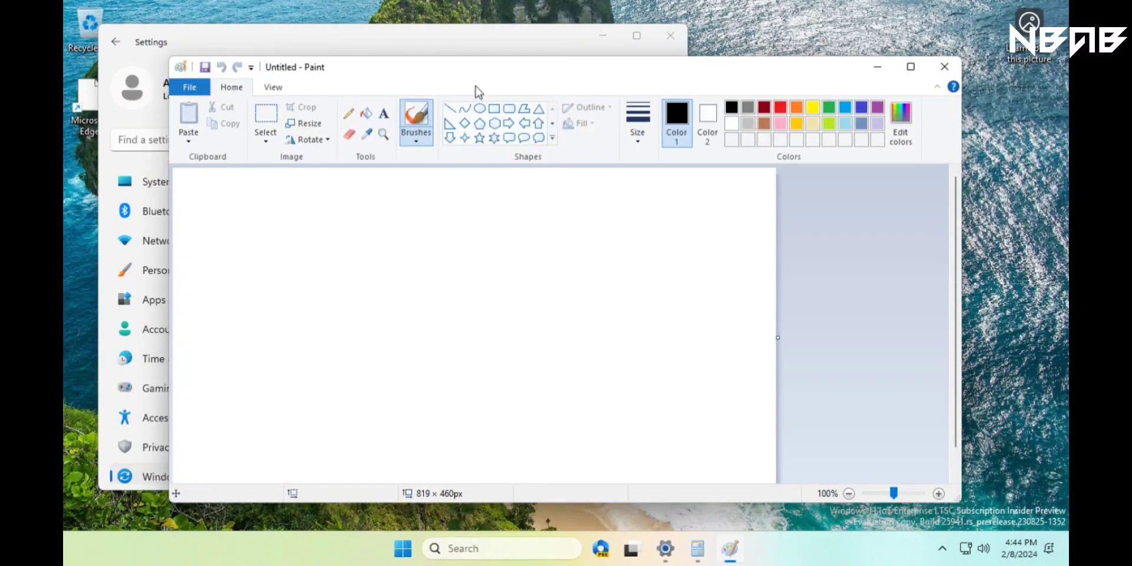
- Draw a black smiley face with a curved mouth and two line eyes, and fill the canvas background with yellow
left_click_drag(350, 348, 586, 376)
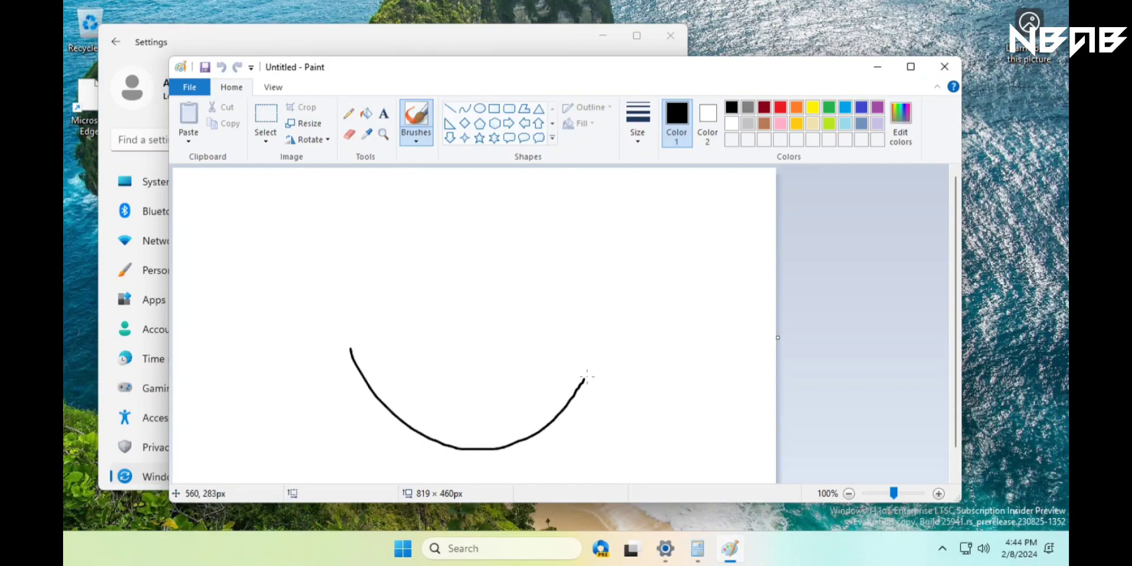
left_click_drag(450, 207, 440, 257)
left_click_drag(540, 224, 519, 314)
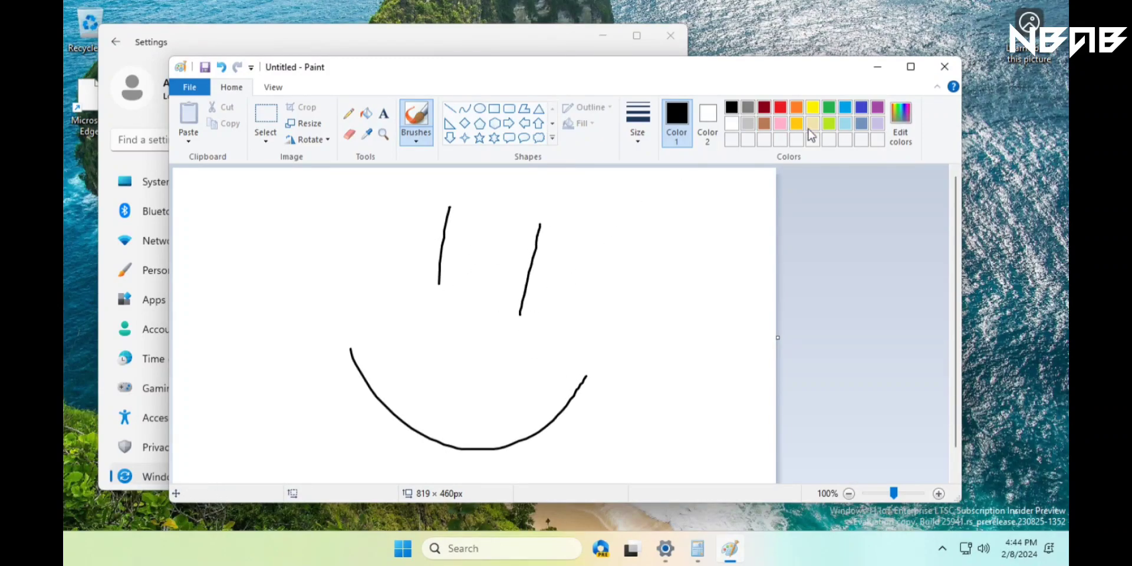
left_click(812, 108)
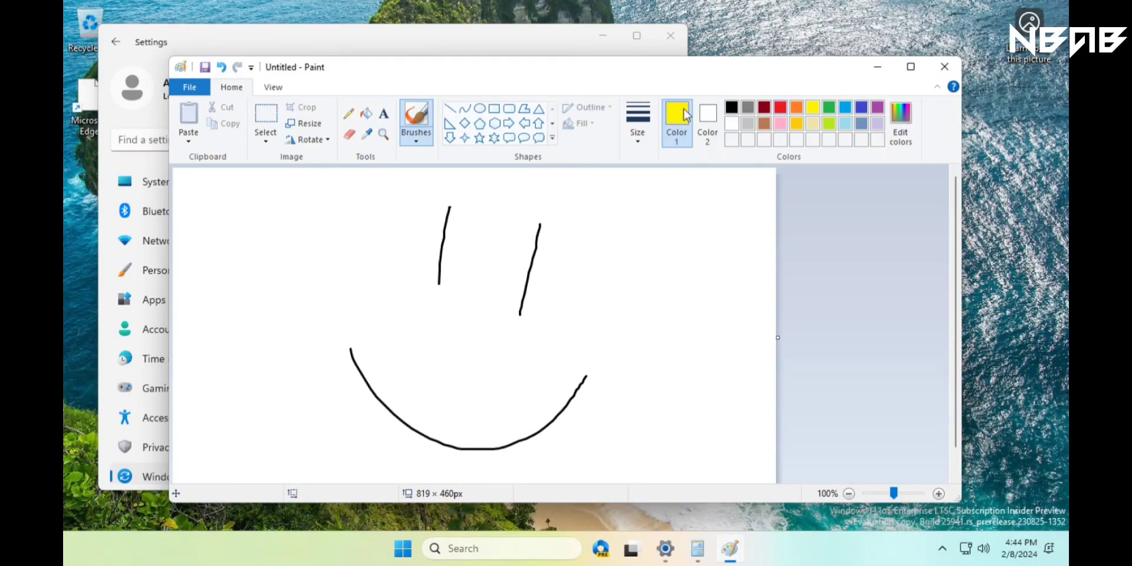
left_click(364, 118)
left_click(664, 279)
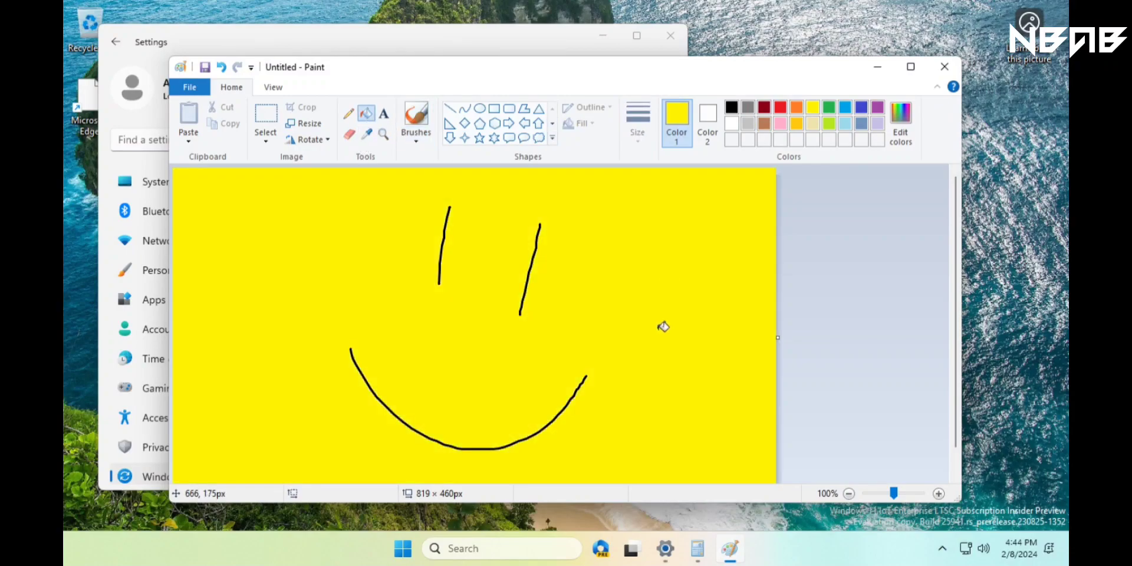
- Close Paint without saving the drawing and look through the list of updates in Windows Update
left_click(943, 66)
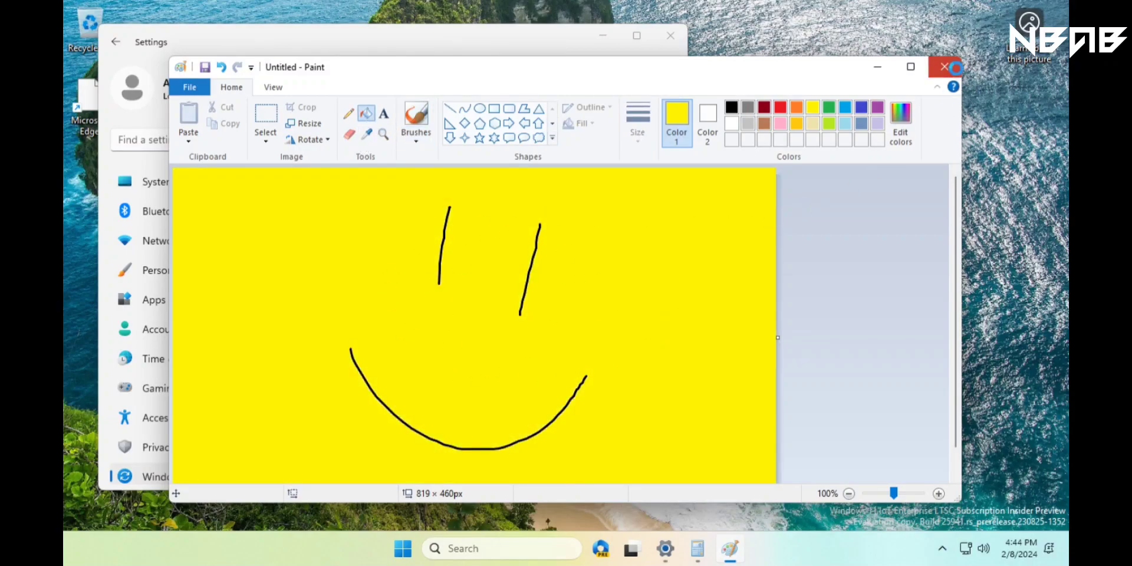
left_click(585, 290)
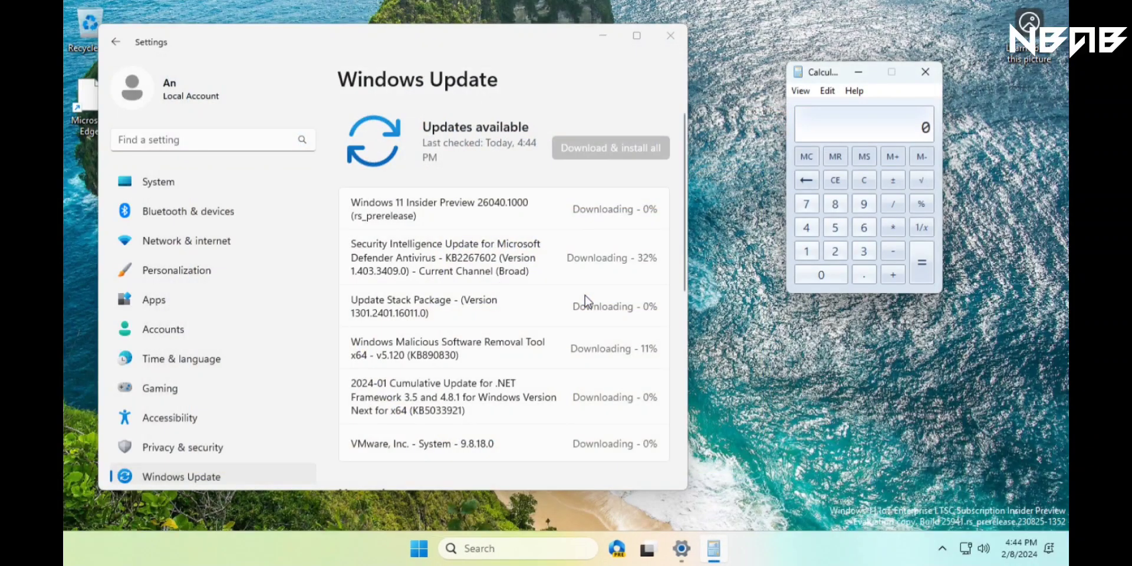
scroll(605, 257, "down", 5)
scroll(606, 257, "up", 8)
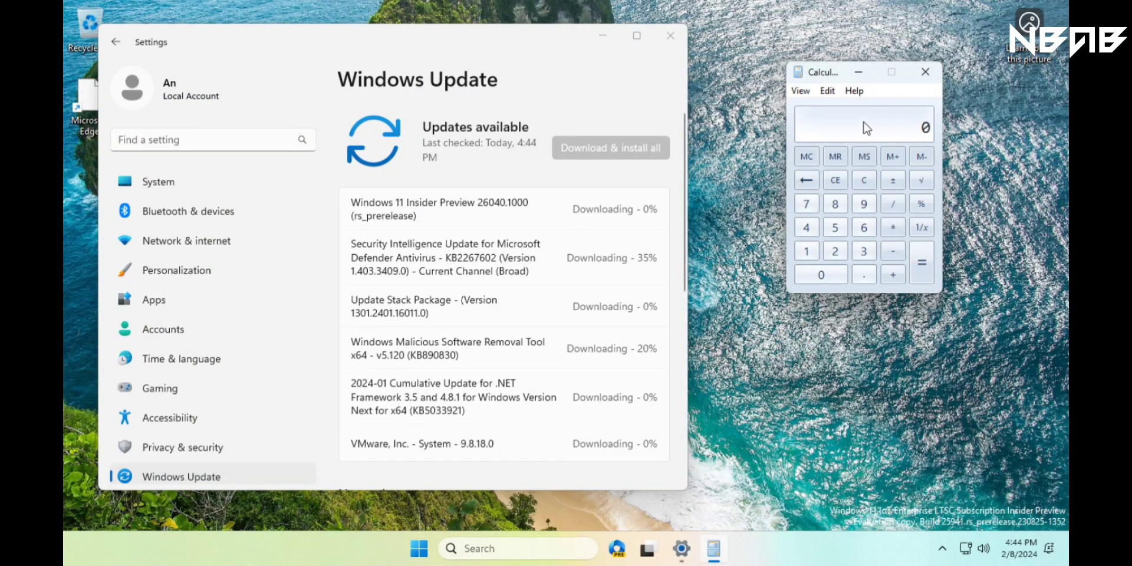
- Multiply 785 by 3555 in Calculator, and close it after clearing the result
left_click(807, 204)
left_click(834, 204)
left_click(835, 227)
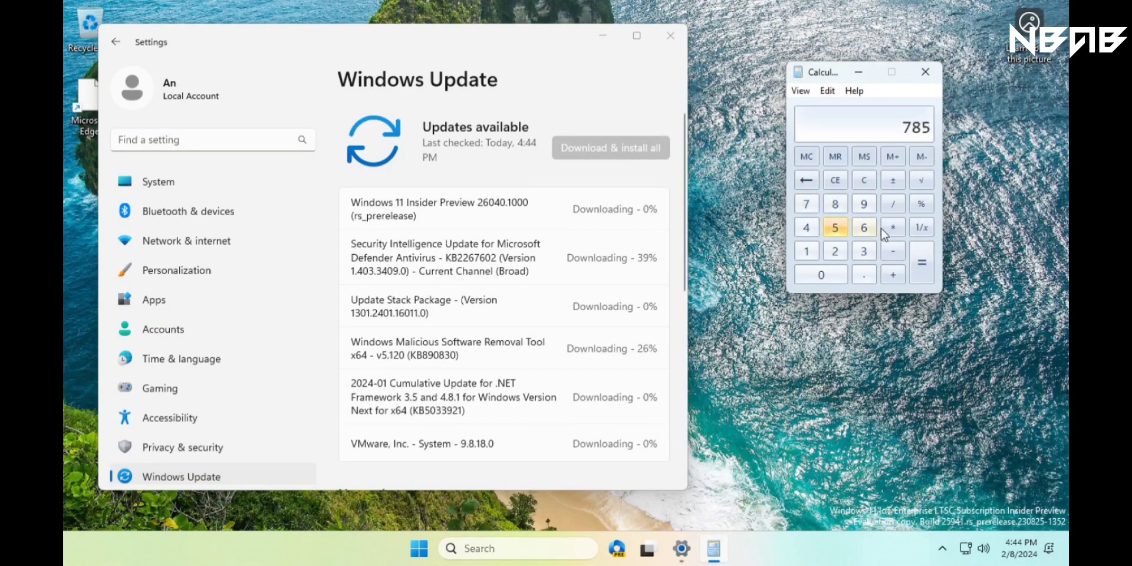
left_click(895, 227)
left_click(864, 251)
triple_click(834, 230)
left_click(912, 273)
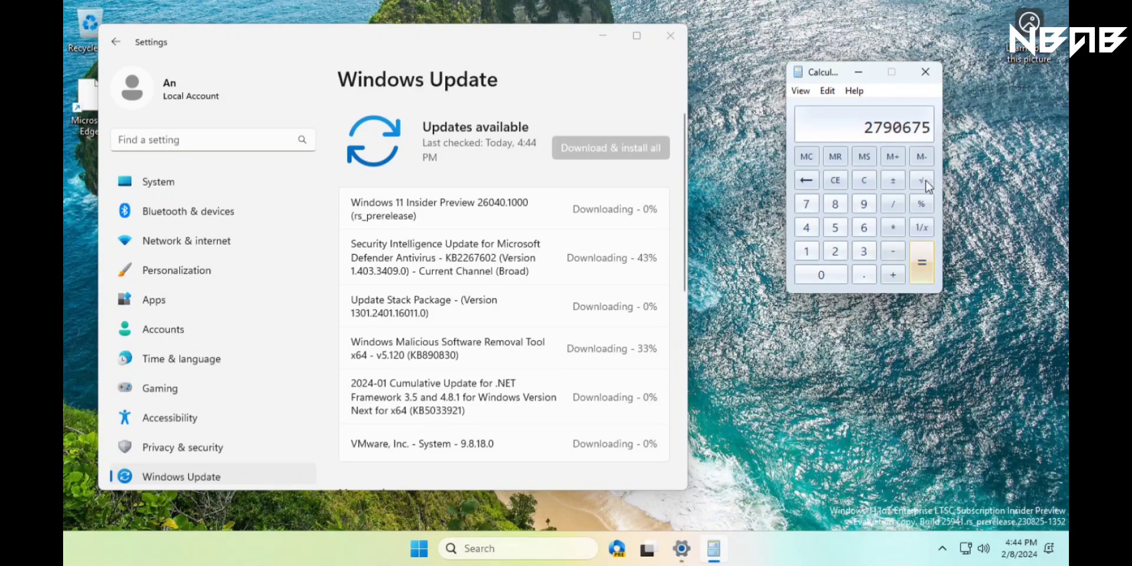
left_click(863, 180)
left_click(925, 71)
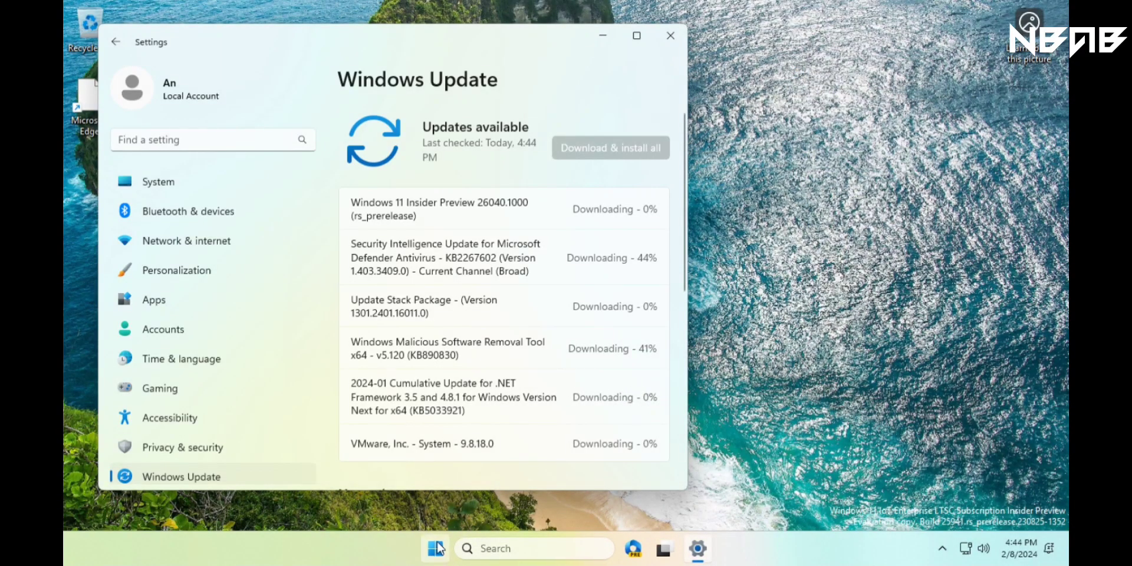
- Open Windows Security and look through its Protection history, Settings, Virus & threat protection and home pages
left_click(434, 548)
left_click(449, 394)
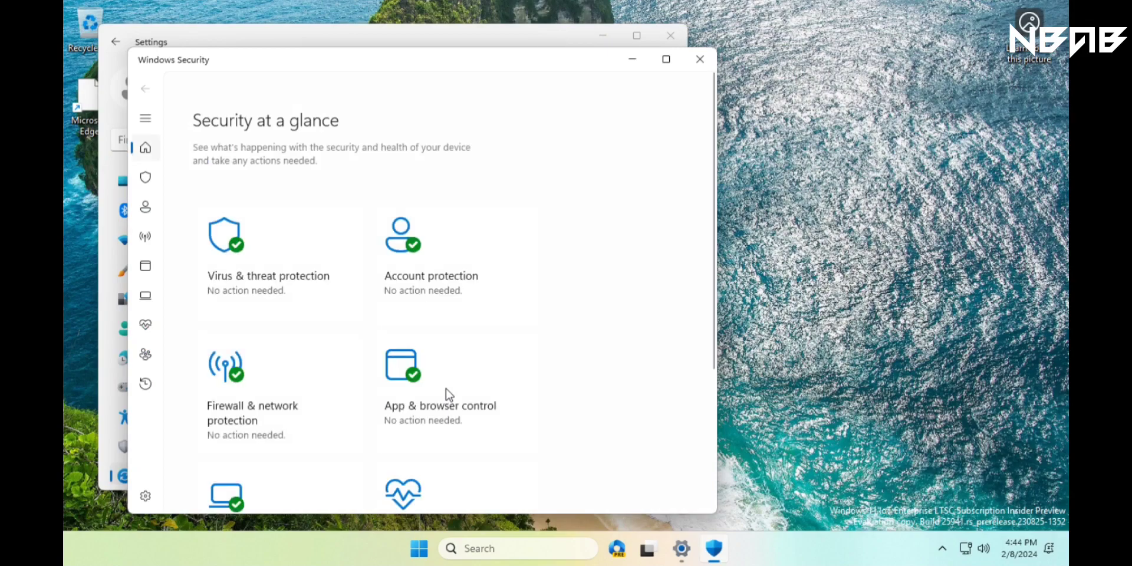
left_click(152, 393)
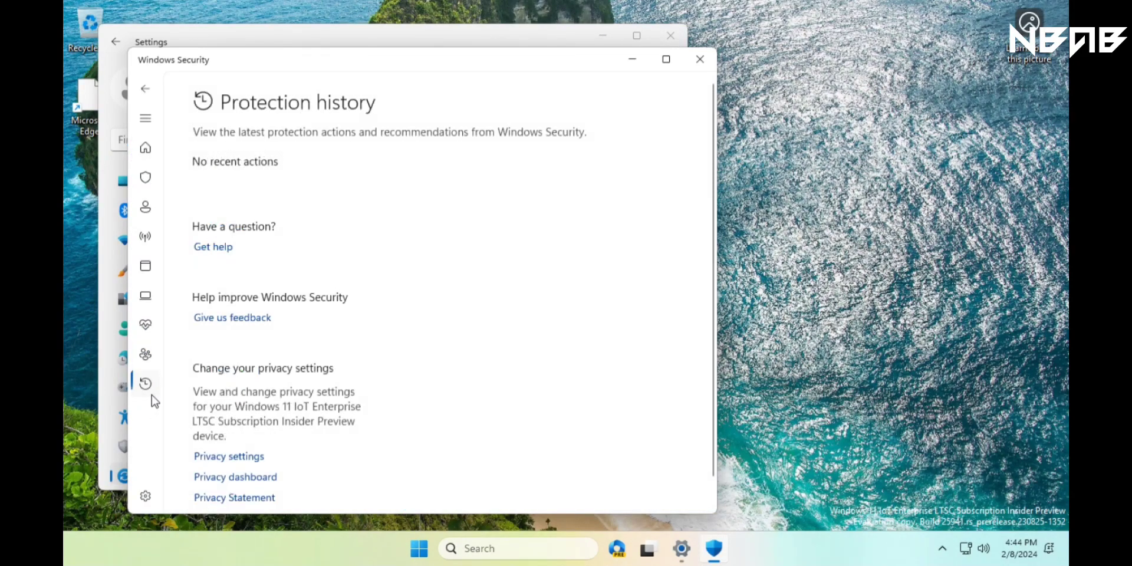
left_click(146, 495)
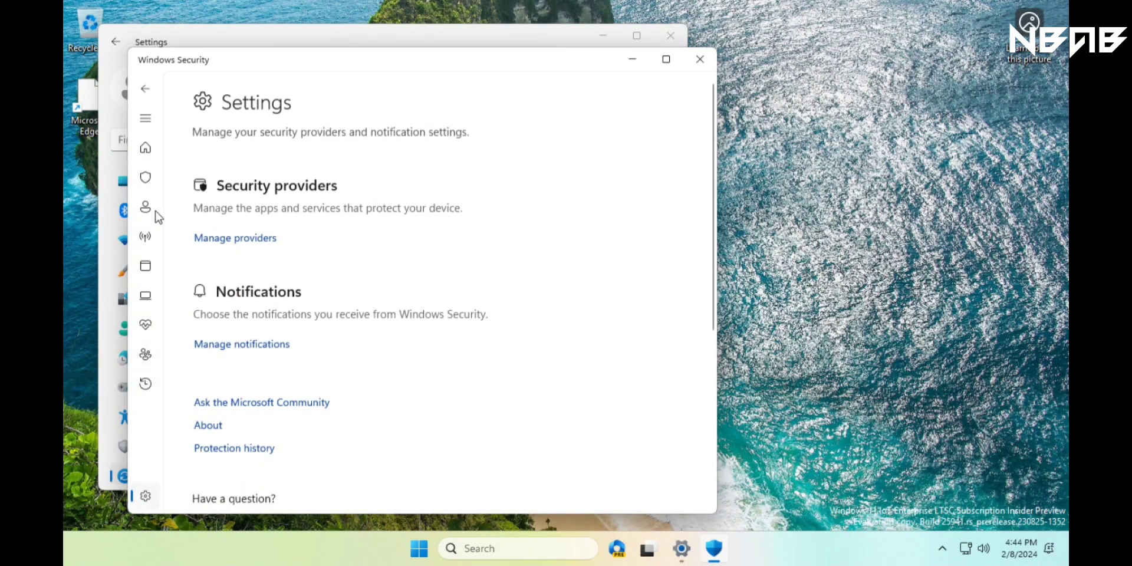
left_click(151, 186)
left_click(146, 150)
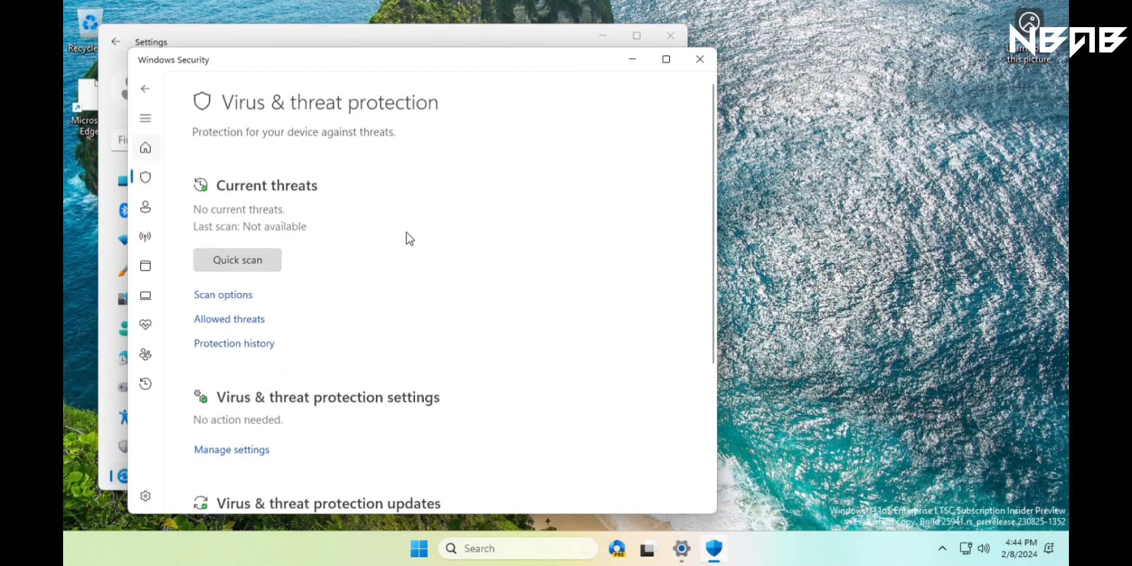
scroll(465, 268, "down", 3)
scroll(467, 267, "up", 3)
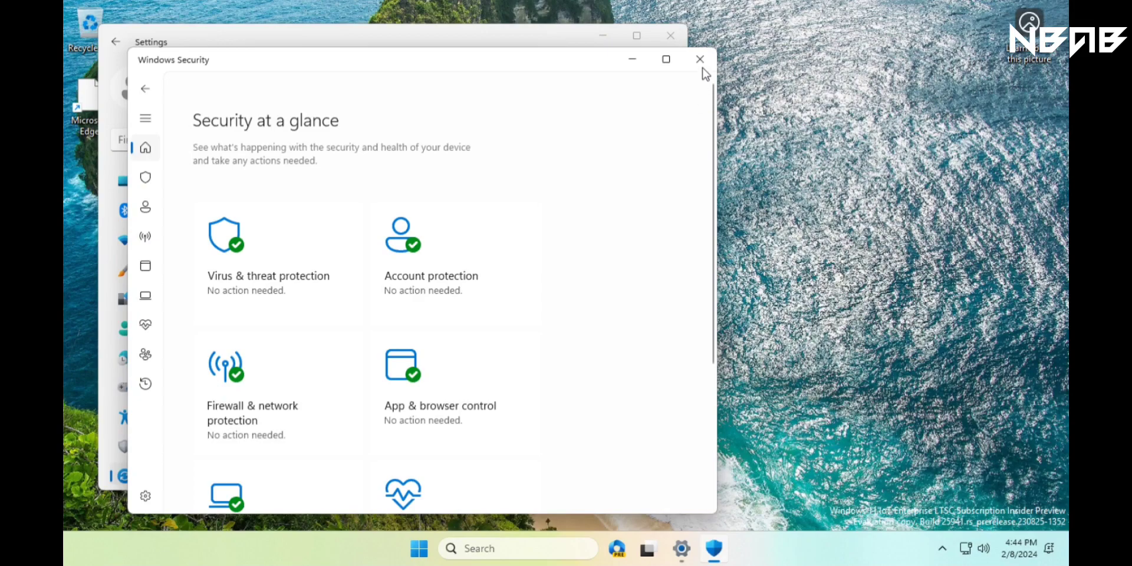
- View the Windows Security section names by expanding and collapsing the navigation, and close Windows Security
left_click(146, 119)
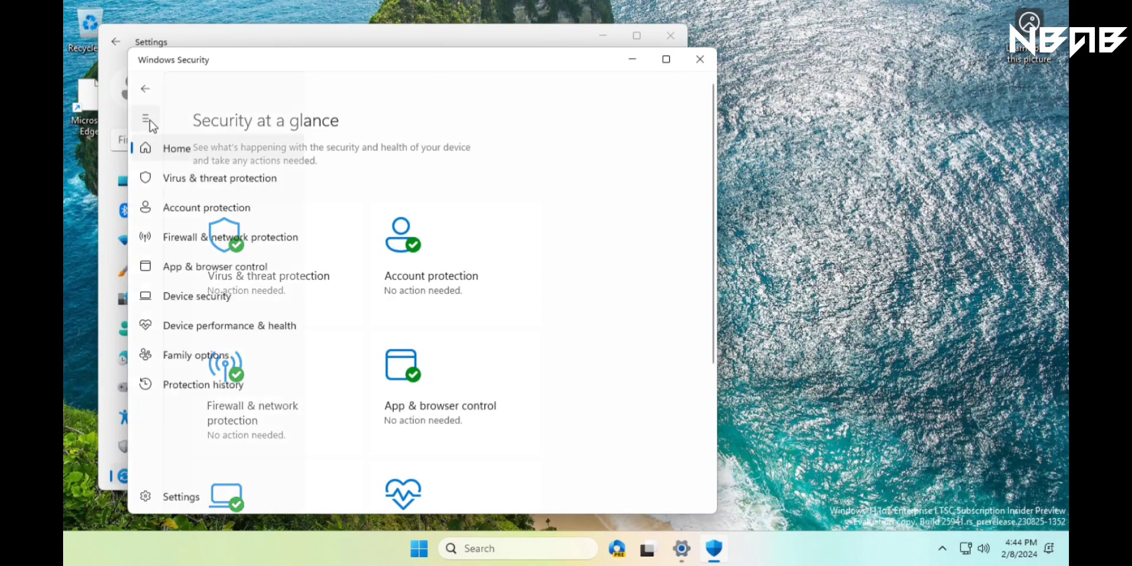
left_click(146, 120)
left_click(146, 119)
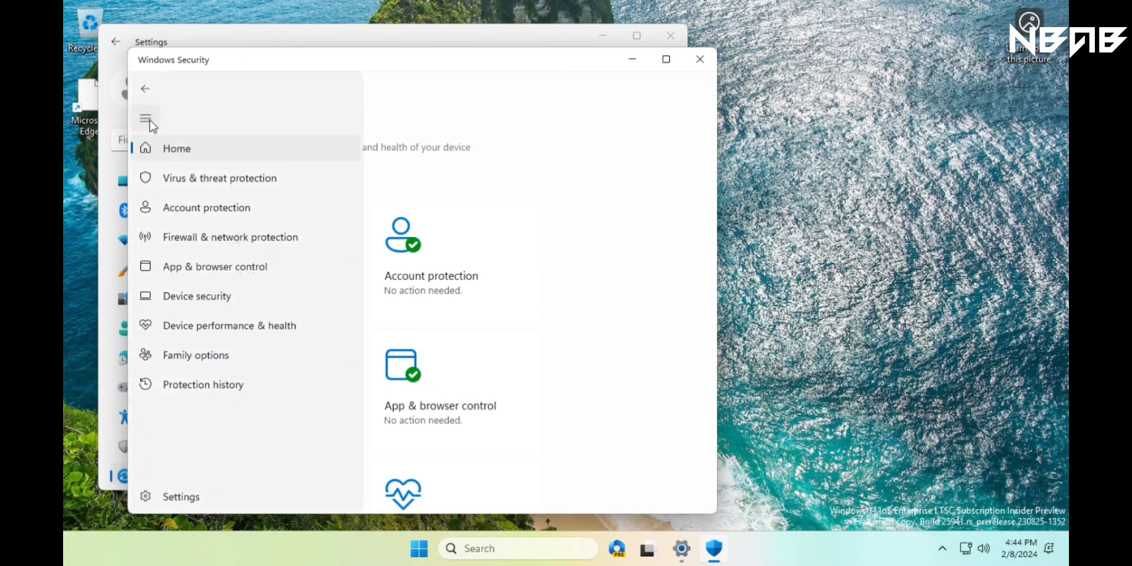
left_click(146, 119)
left_click(699, 59)
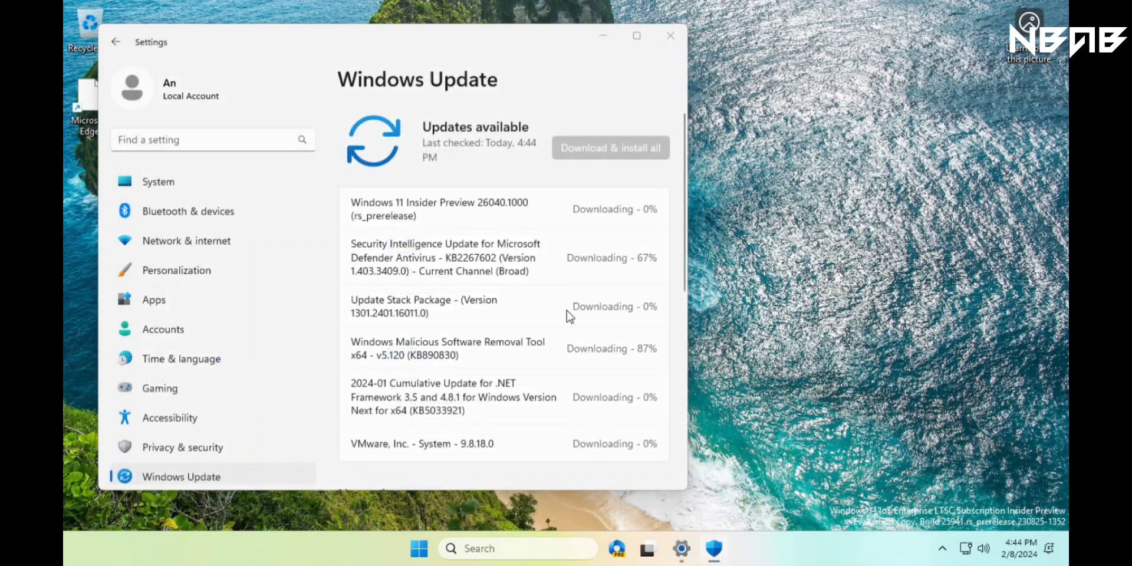
- Open Notepad from the list of all installed apps and write "Hello" in the blank document
left_click(435, 549)
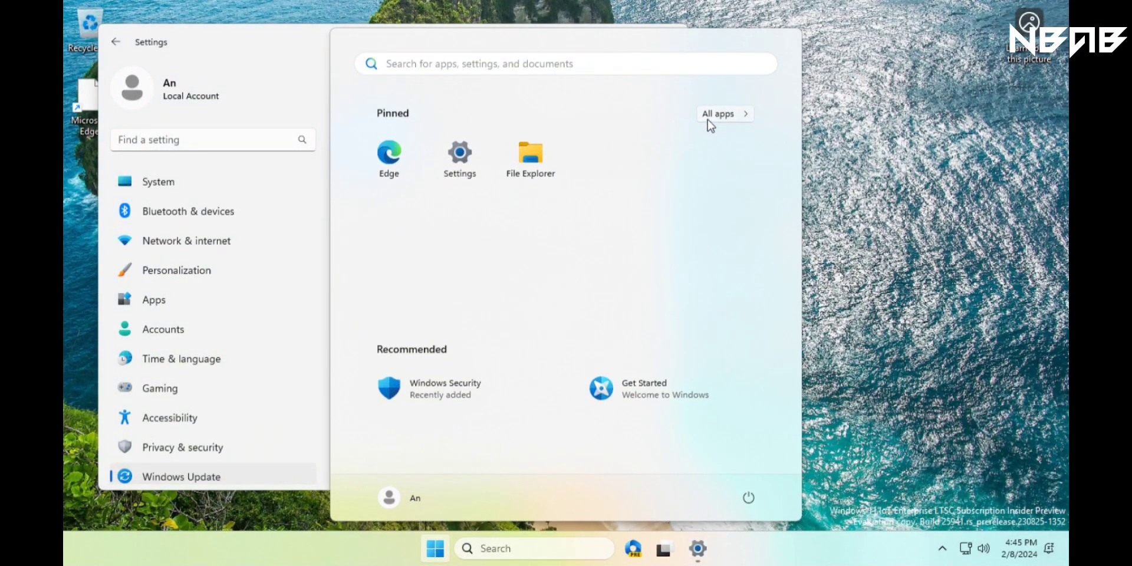
left_click(719, 121)
scroll(538, 189, "down", 3)
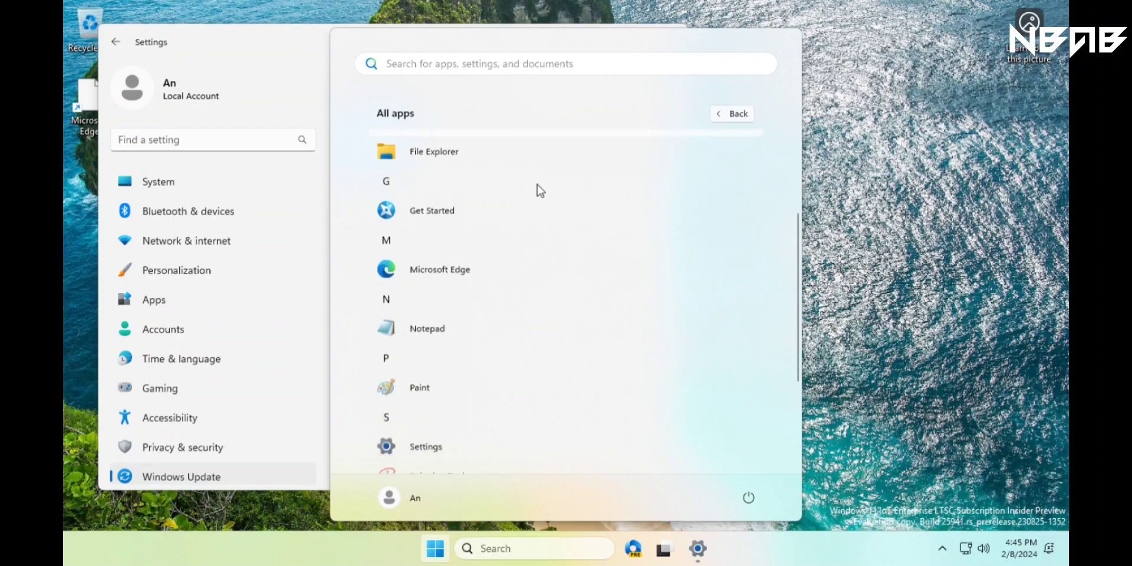
left_click(426, 266)
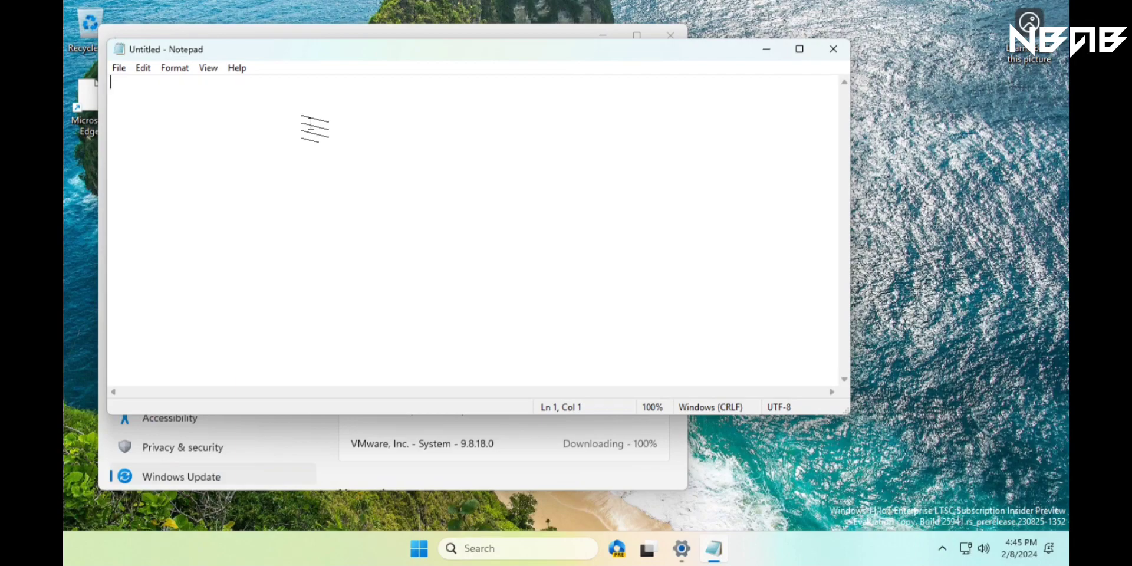
type("Hello")
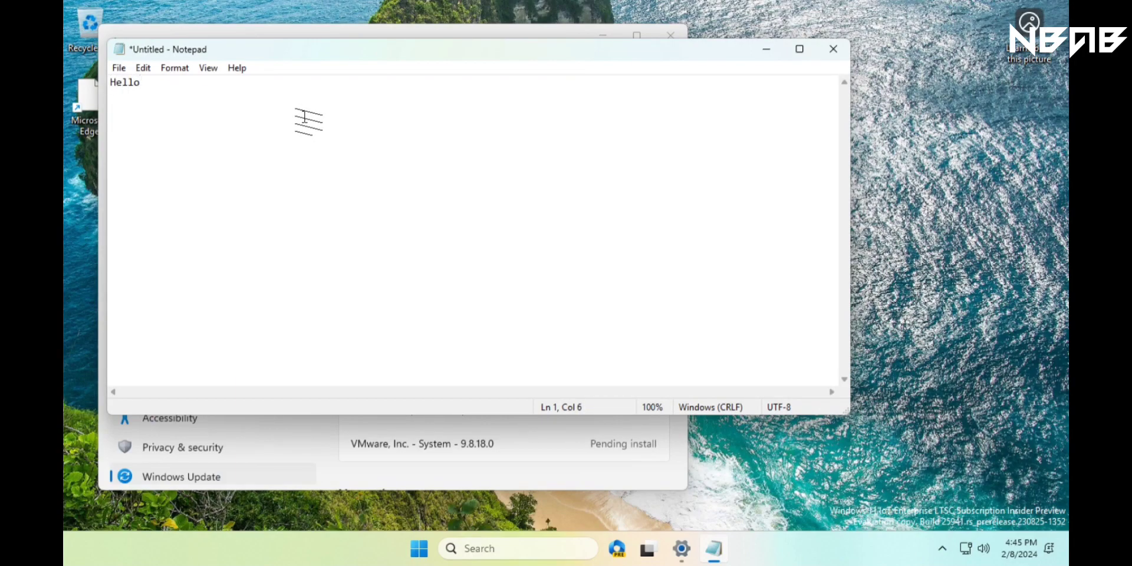
- Set the Notepad font size to 72, keeping Consolas Regular, and deselect the text
left_click_drag(164, 106, 89, 83)
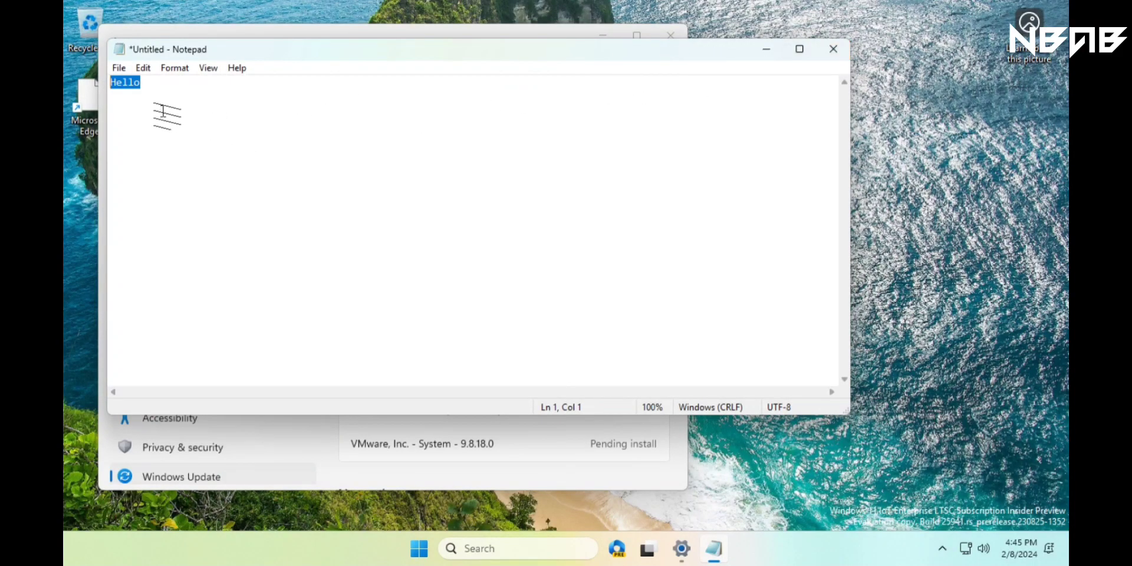
left_click(208, 68)
mouse_move(241, 93)
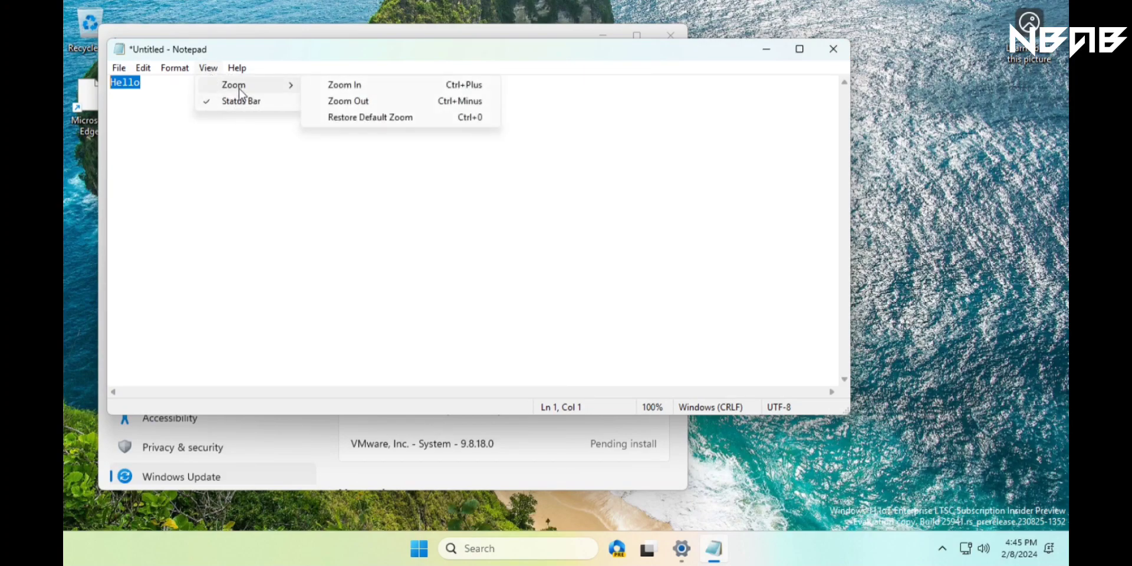
left_click(235, 69)
left_click(174, 68)
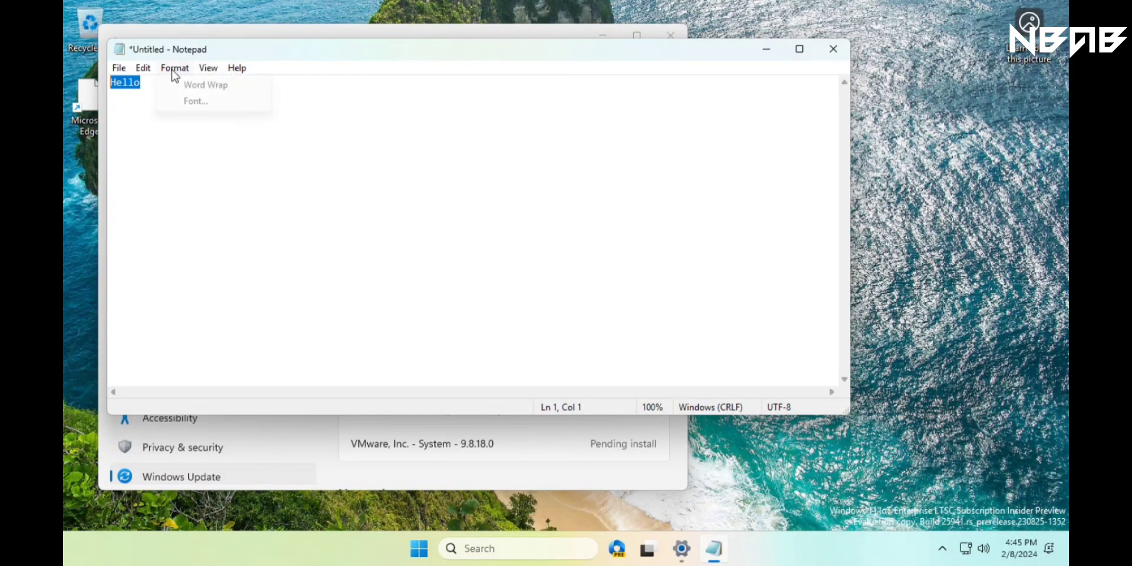
left_click(194, 102)
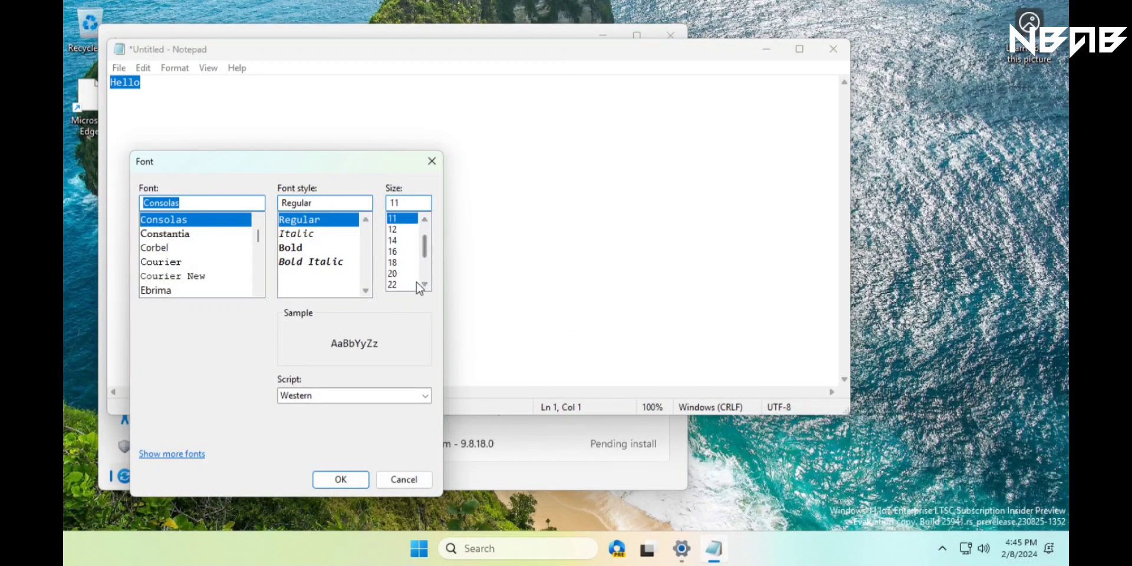
scroll(428, 283, "down", 3)
left_click(393, 285)
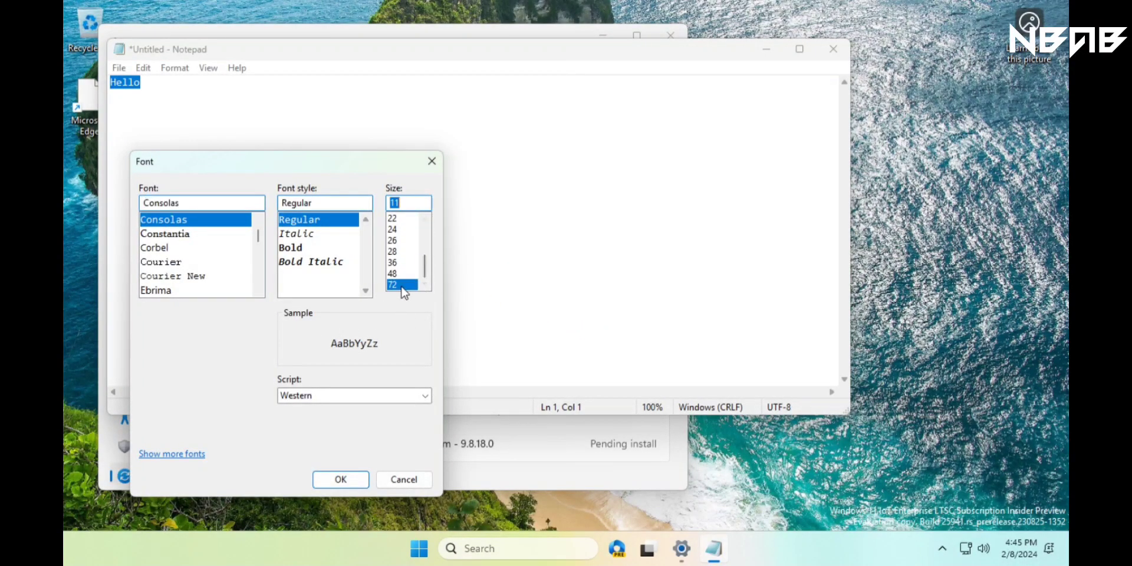
left_click(341, 479)
left_click(263, 293)
left_click(361, 189)
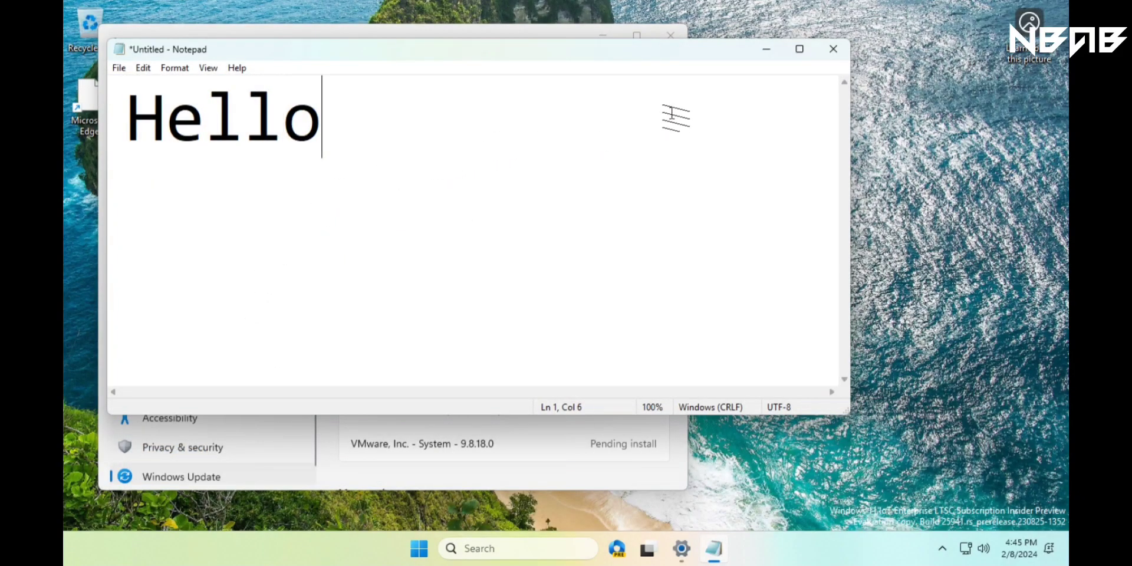
- Close Notepad without saving the document and open Snipping Tool from the list of all installed apps
left_click(833, 49)
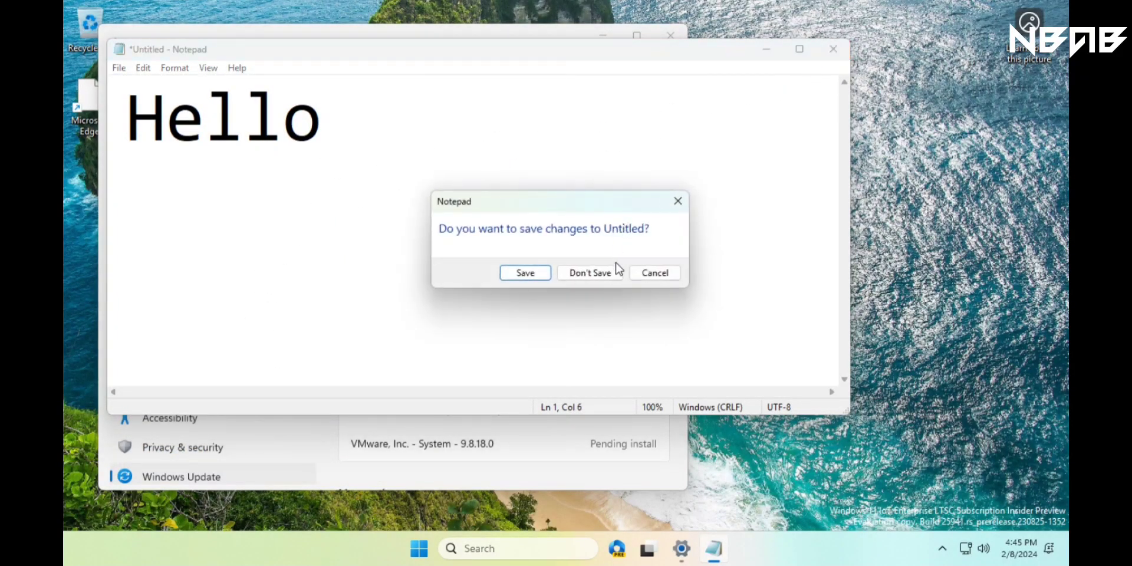
left_click(589, 273)
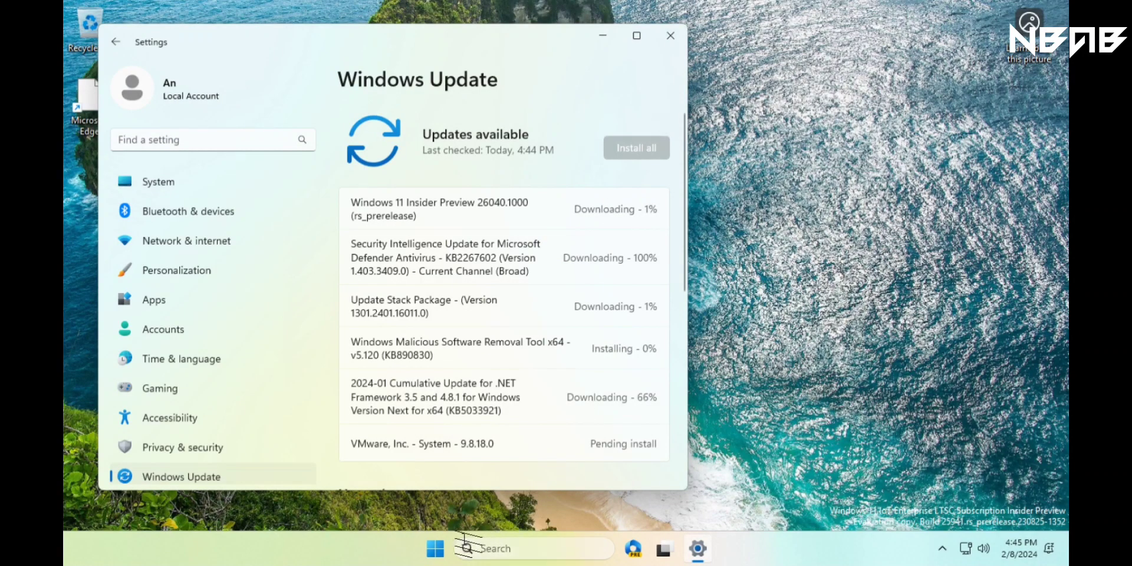
left_click(446, 548)
left_click(734, 116)
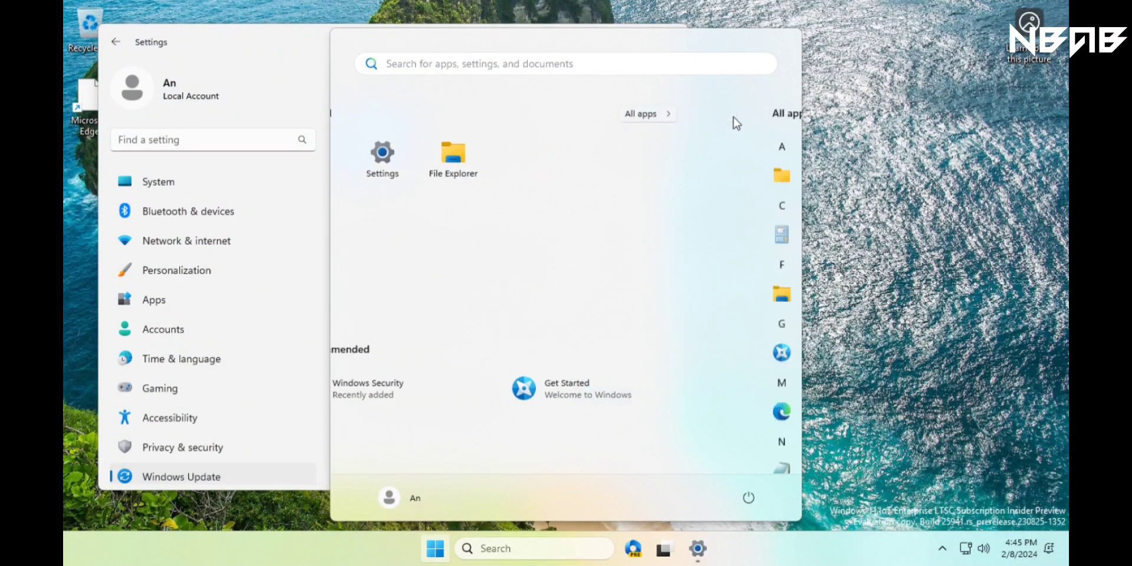
scroll(510, 259, "down", 5)
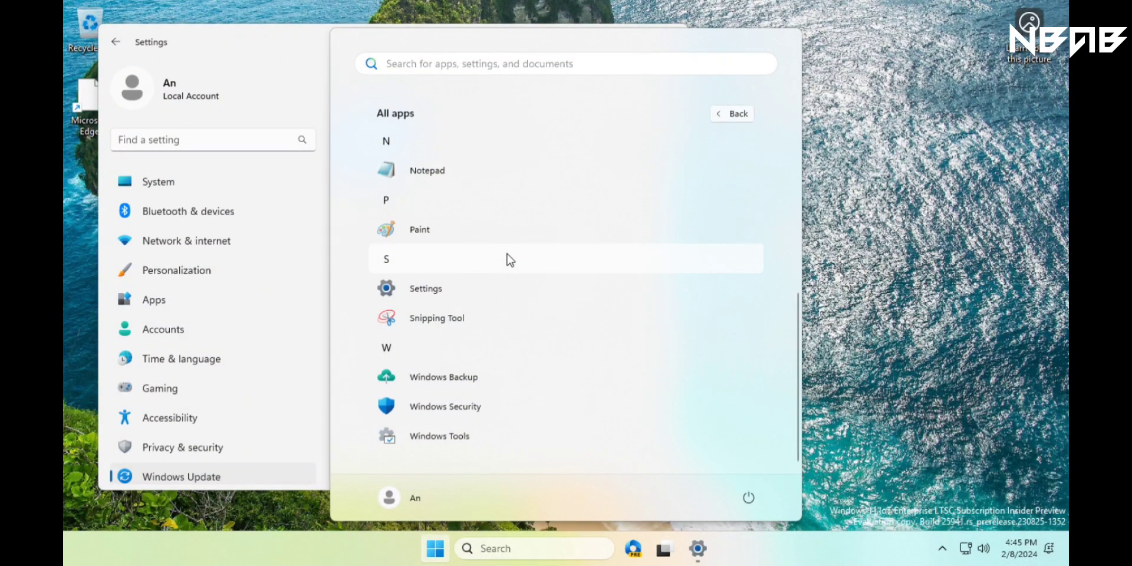
left_click(452, 322)
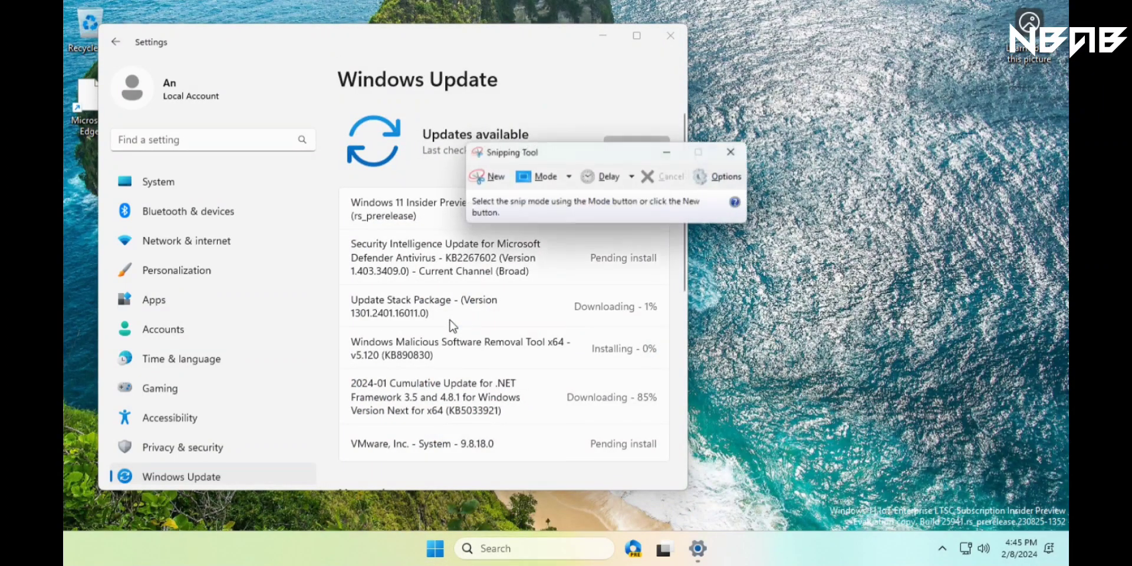
- Capture a snip of the account picture and label in Settings and draw pen outlines around both on it
left_click(493, 177)
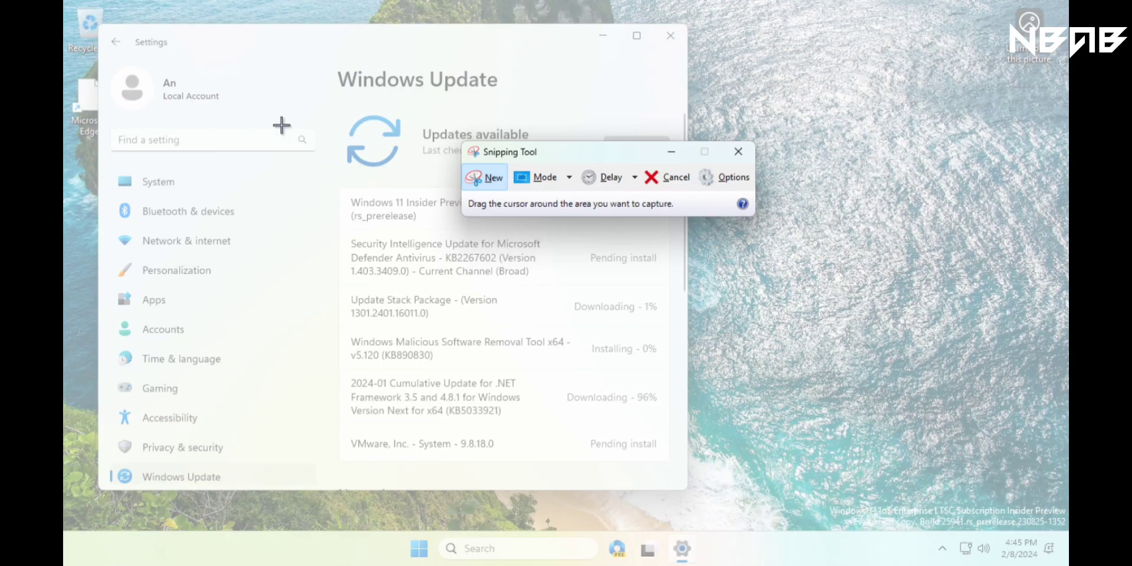
left_click_drag(111, 66, 258, 116)
left_click(204, 10)
left_click_drag(196, 12, 713, 102)
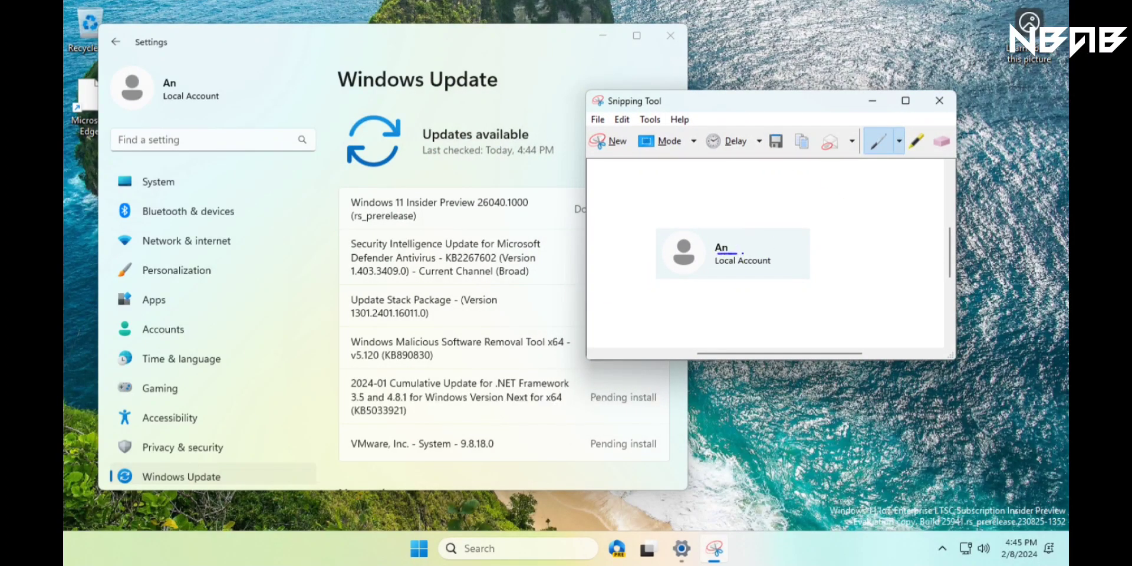
left_click_drag(755, 251, 754, 250)
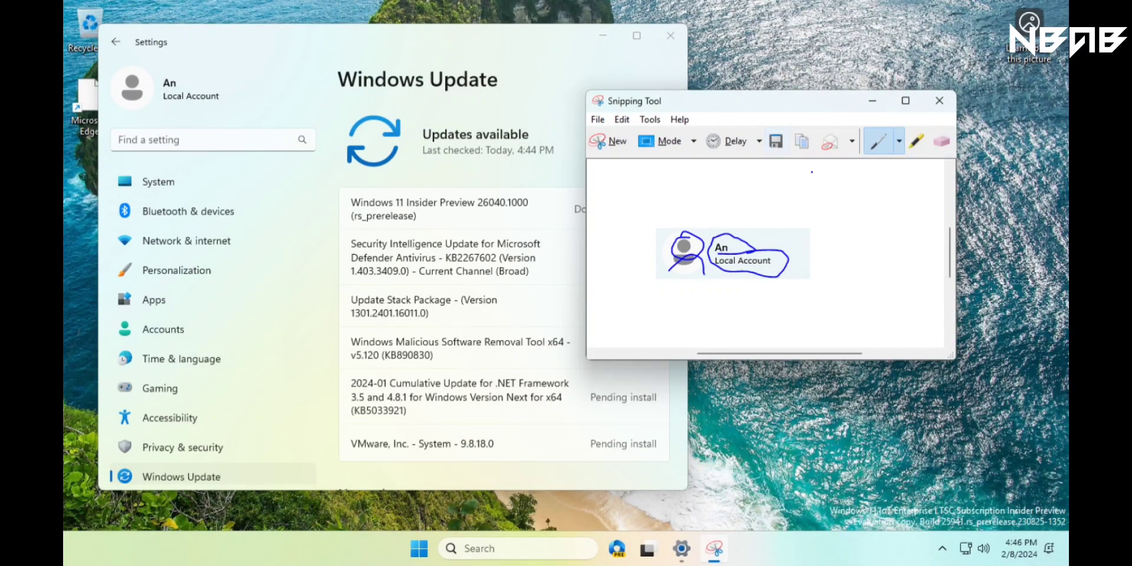
- Erase the pen strokes from the snip and close Snipping Tool without saving
left_click(941, 141)
left_click(764, 255)
left_click(733, 252)
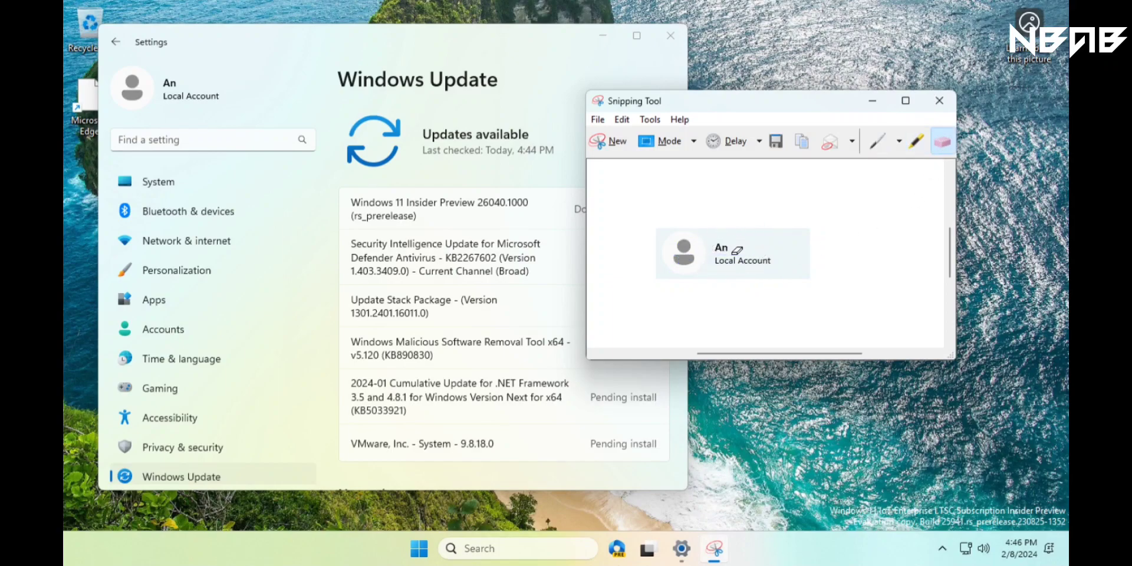
left_click(934, 114)
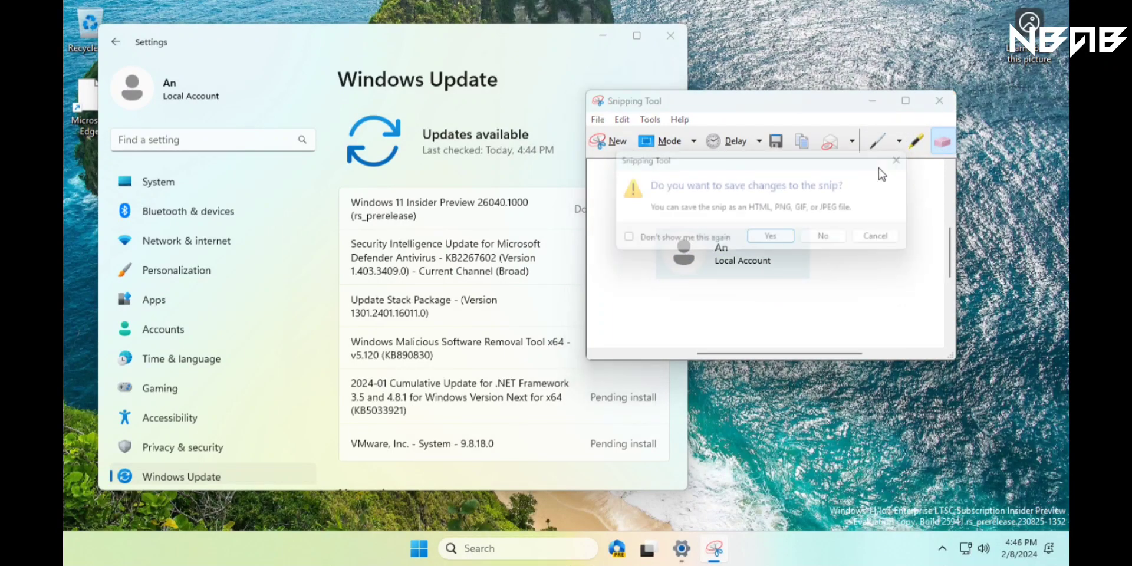
left_click(829, 237)
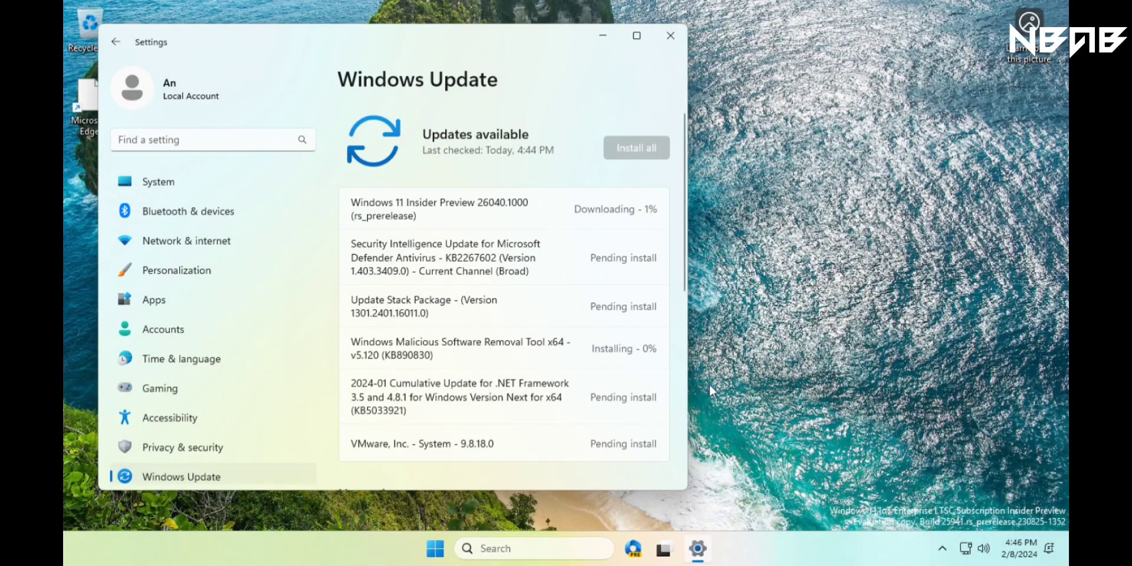
- Open the clipboard history from the Settings search field and turn it on
left_click(201, 142)
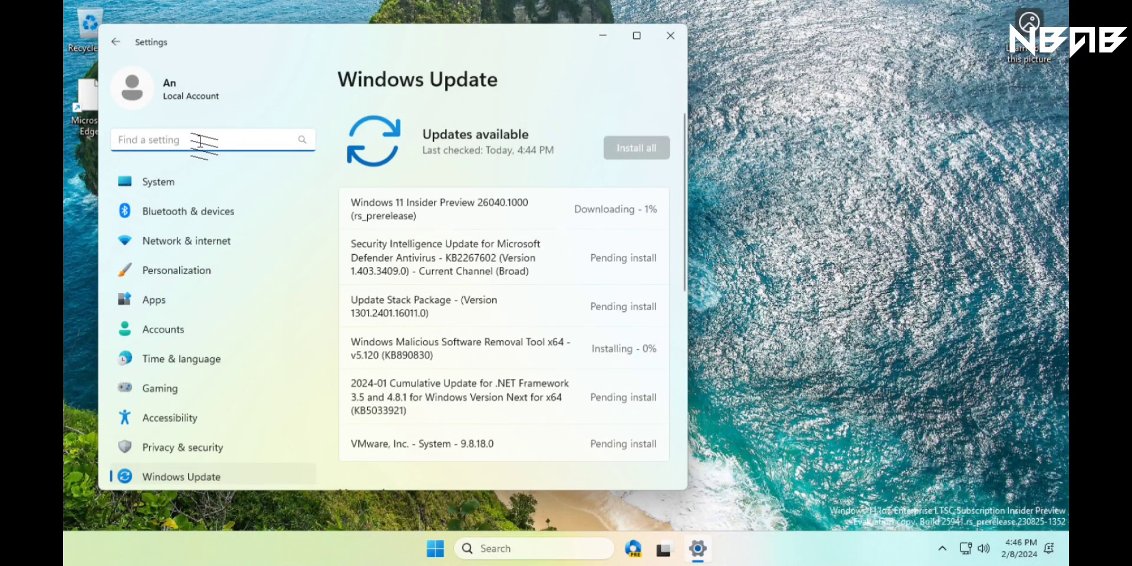
key("super+v")
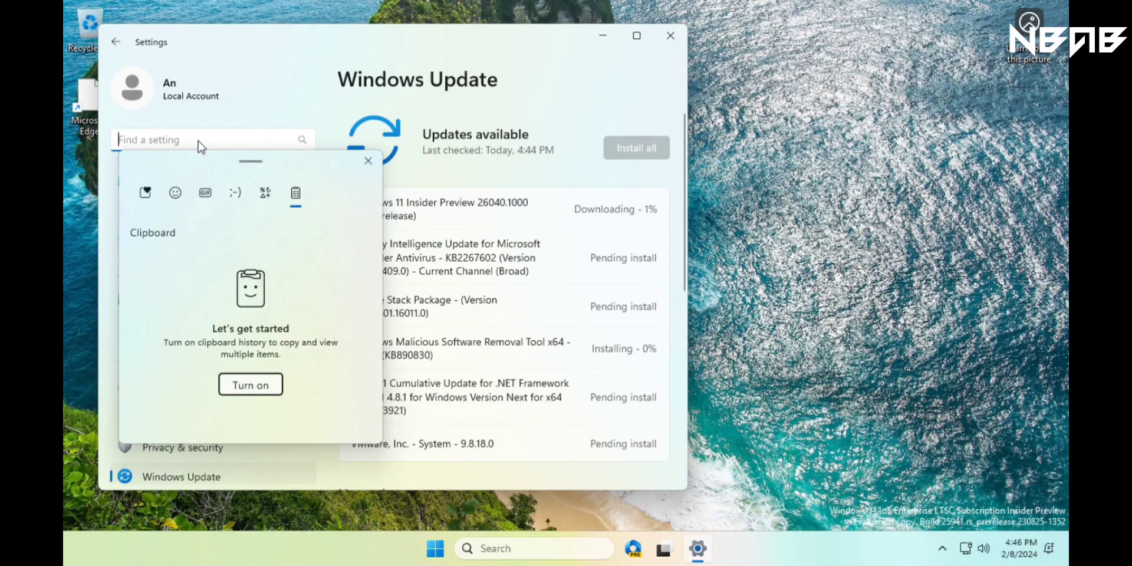
left_click(250, 385)
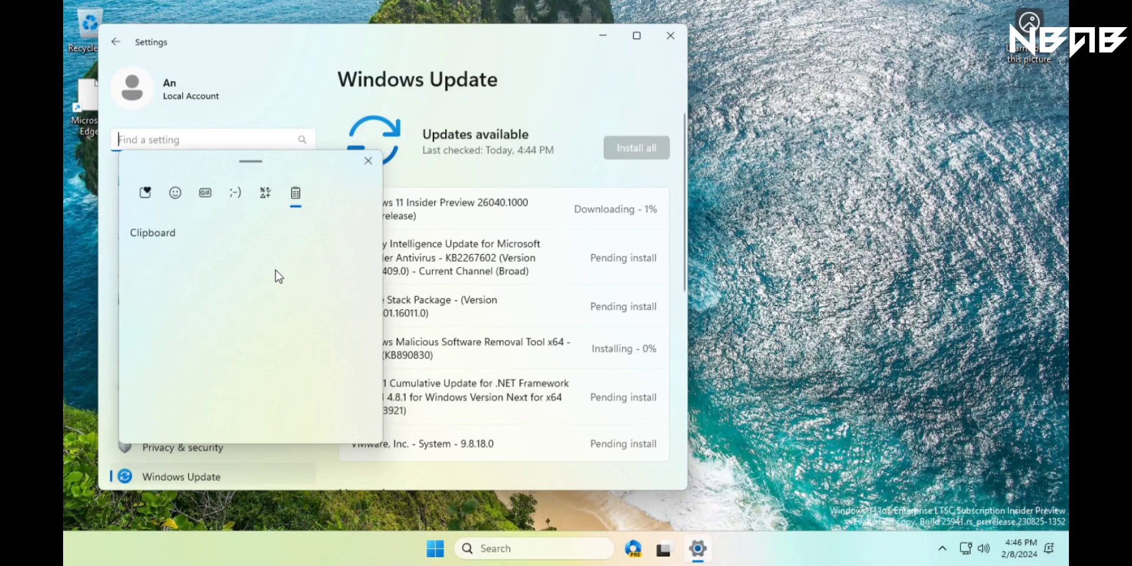
- Look through the recent, smiley and symbol emojis in the emoji picker, and close it without inserting any
left_click(174, 195)
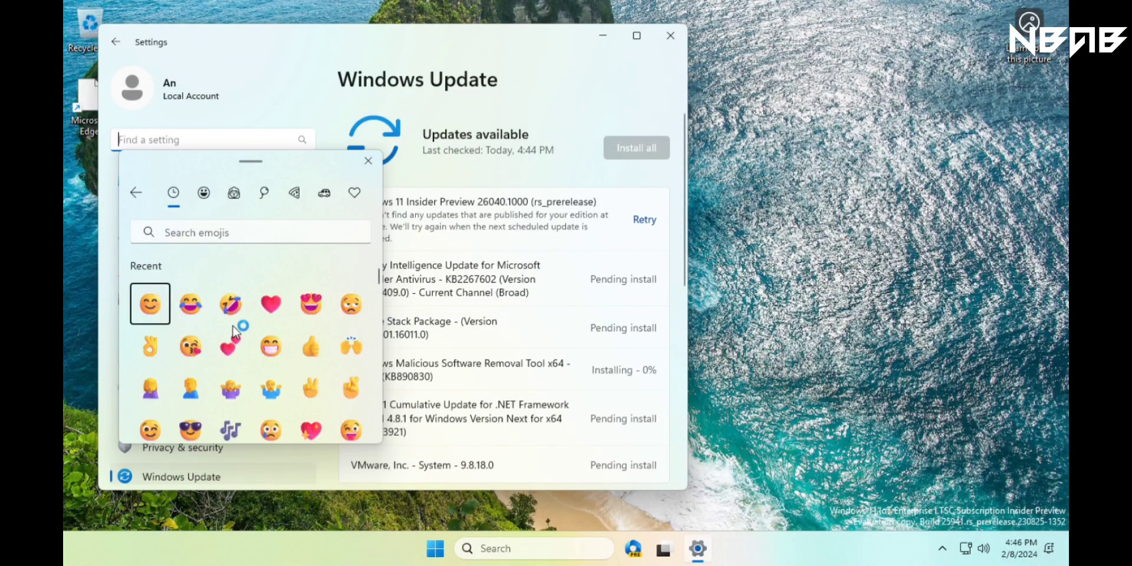
scroll(260, 316, "down", 2)
scroll(261, 316, "up", 2)
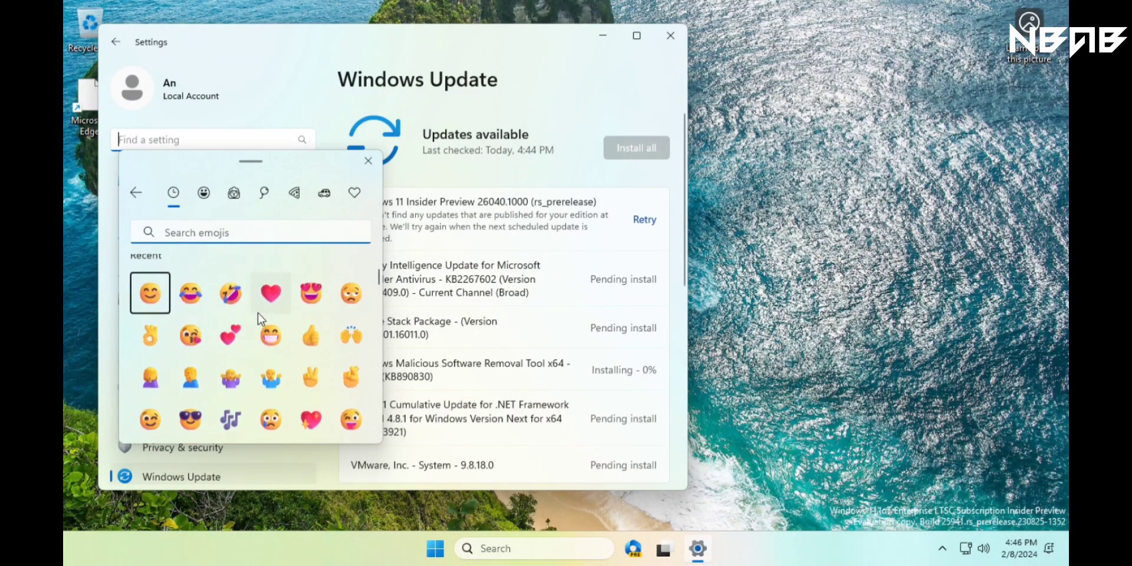
scroll(257, 313, "down", 5)
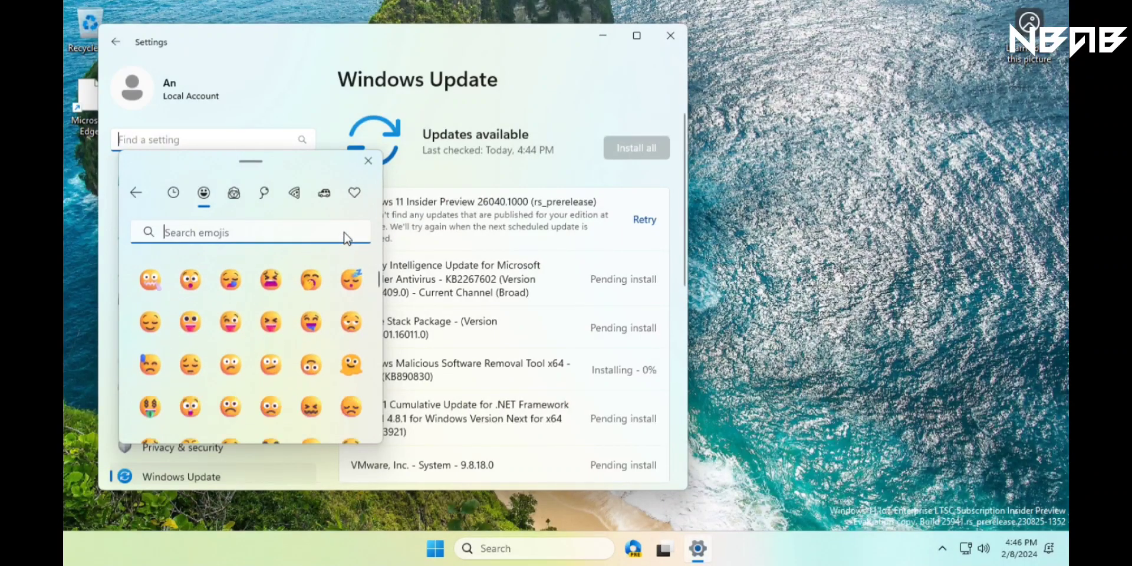
left_click(353, 193)
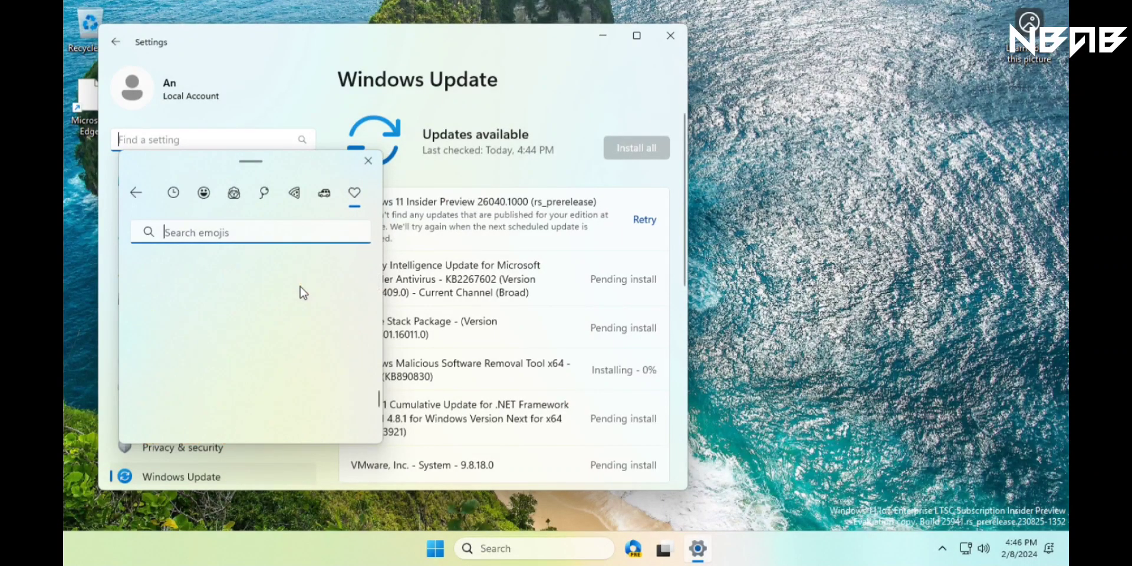
scroll(284, 297, "down", 2)
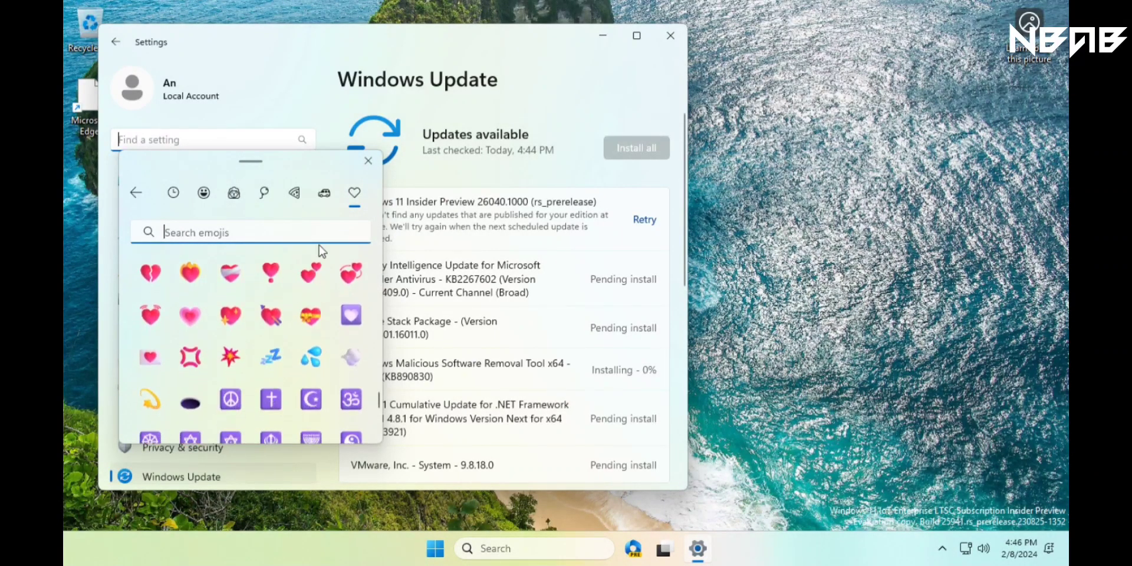
left_click(368, 160)
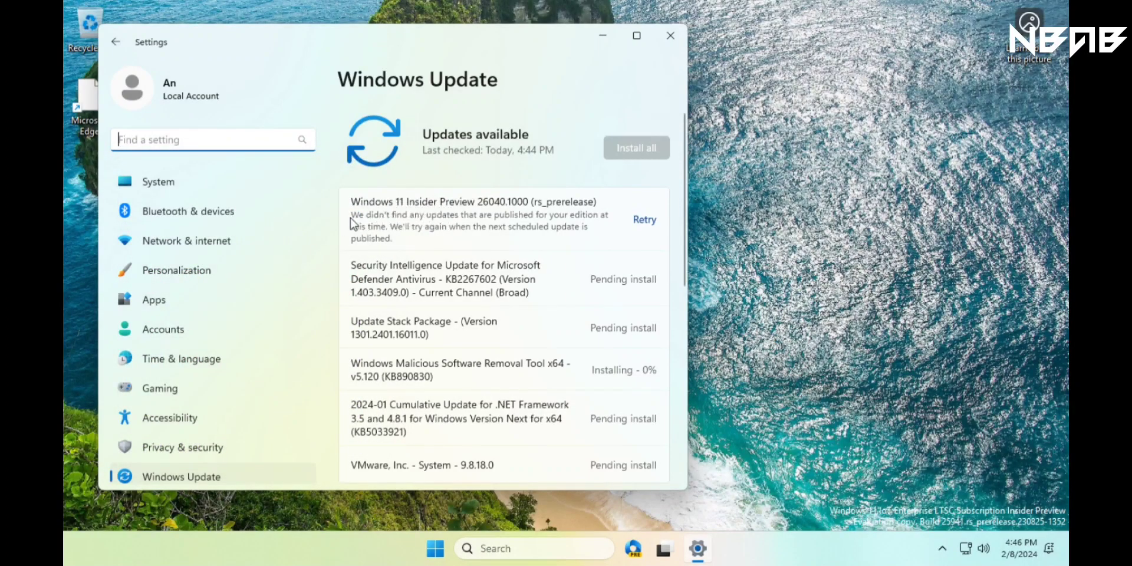
- Read the status of the Windows 11 Insider Preview 26040.1000 update, highlighting its name and clearing the selection
left_click_drag(350, 201, 599, 221)
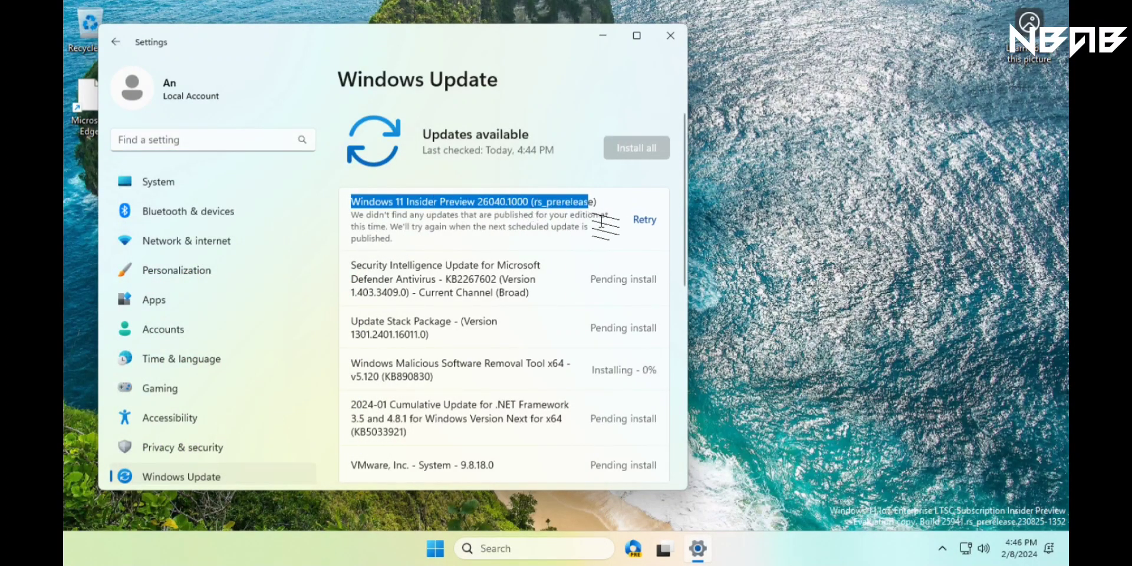
left_click(494, 233)
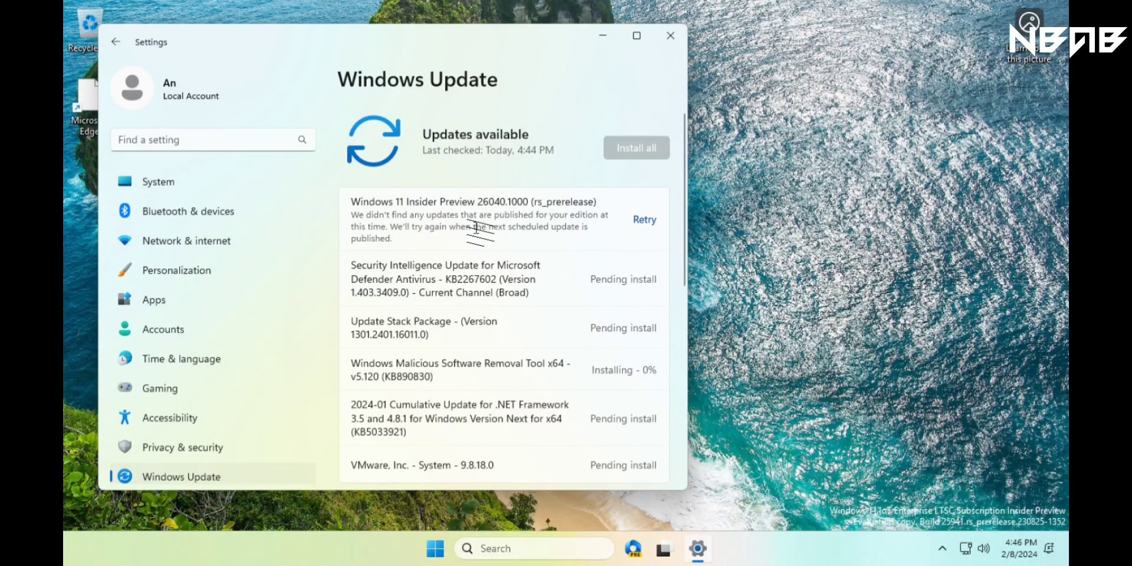
- Open the recommended Get Started app in a maximized window and begin its walkthrough
left_click(434, 549)
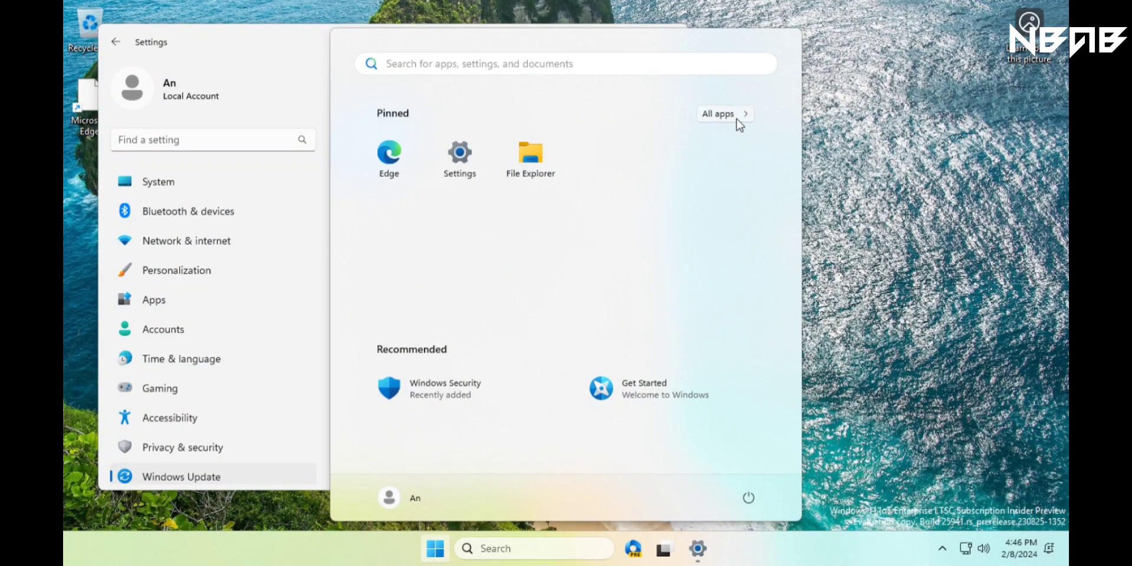
left_click(671, 400)
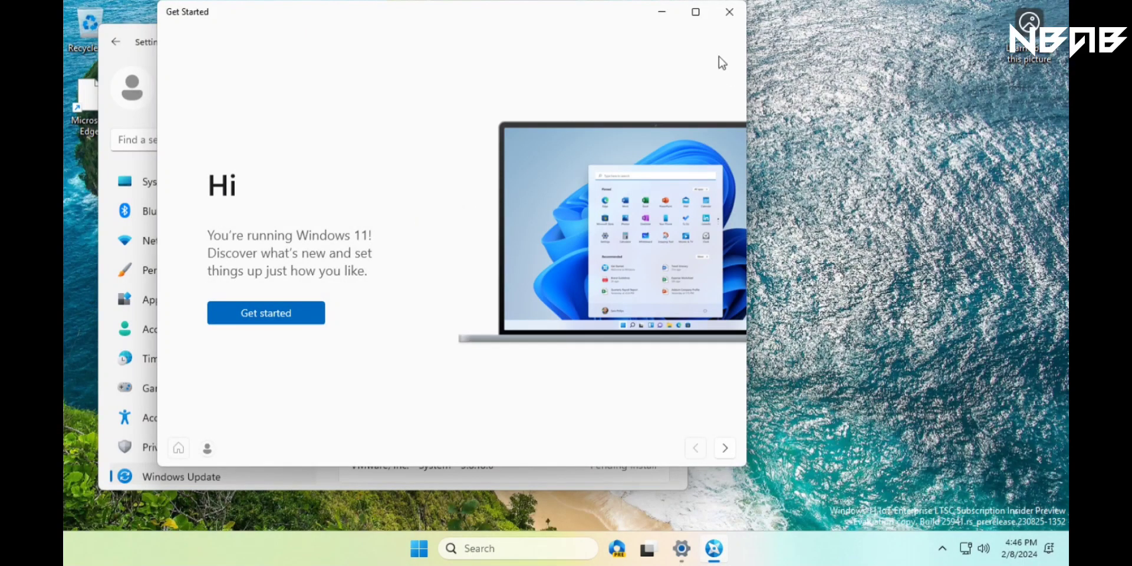
left_click(695, 12)
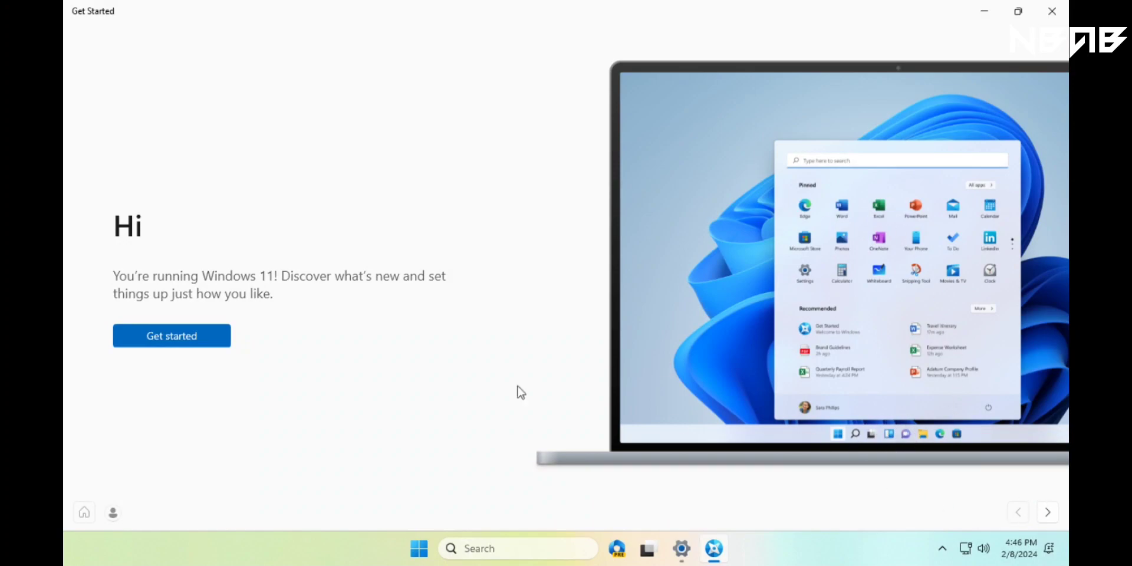
left_click(192, 335)
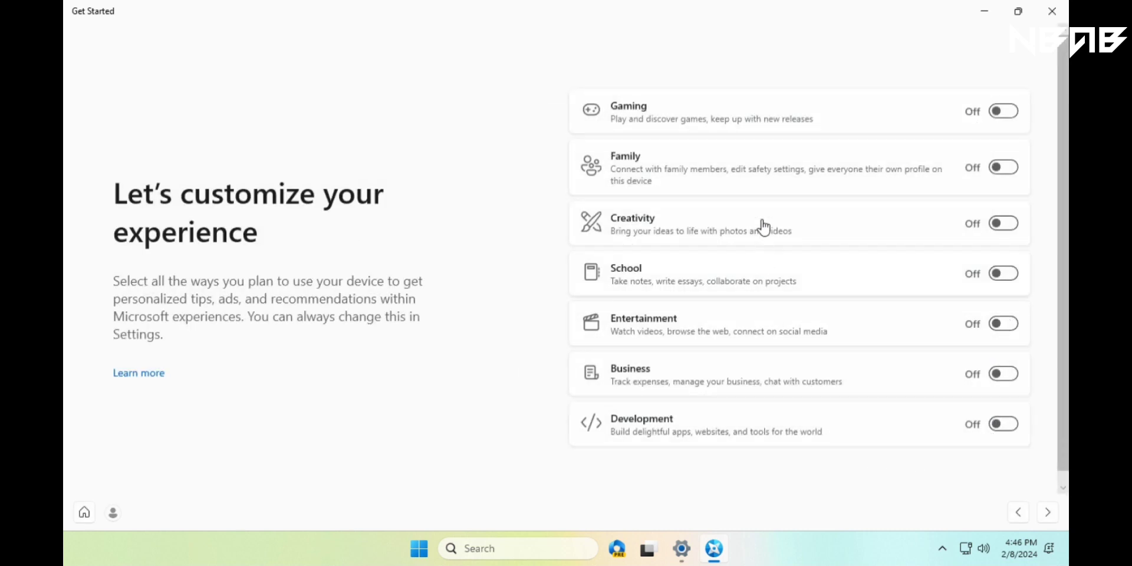
- Turn on only Business as the planned device use, switching Entertainment back off, and continue to the app suggestions
left_click(1014, 327)
left_click(1004, 326)
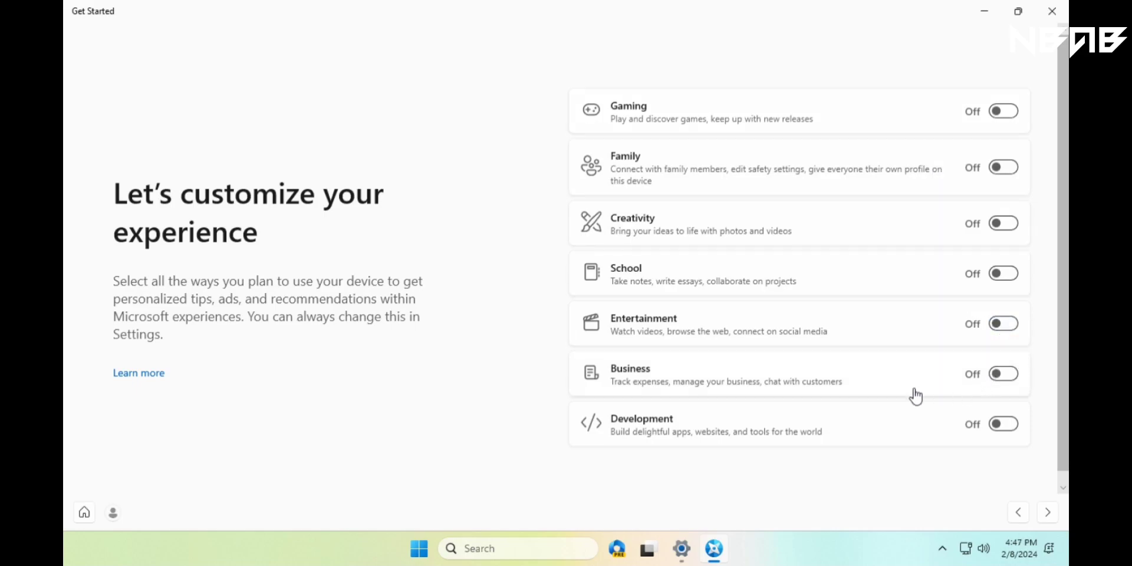
left_click(1001, 380)
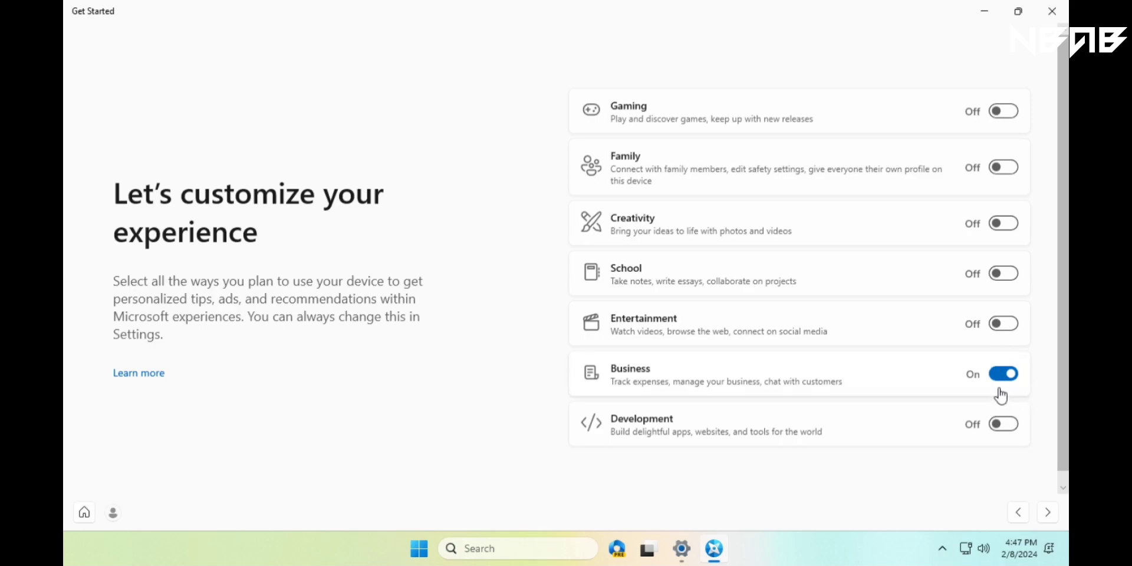
left_click(1048, 515)
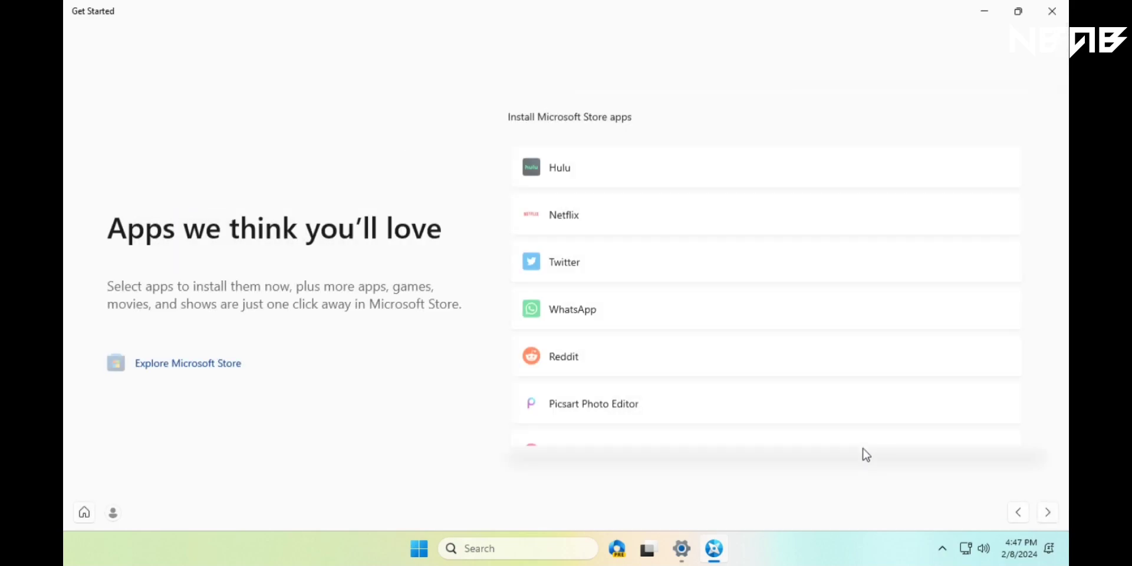
- Look through the suggested Microsoft Store apps and try to open Microsoft Store from the page
scroll(816, 310, "down", 5)
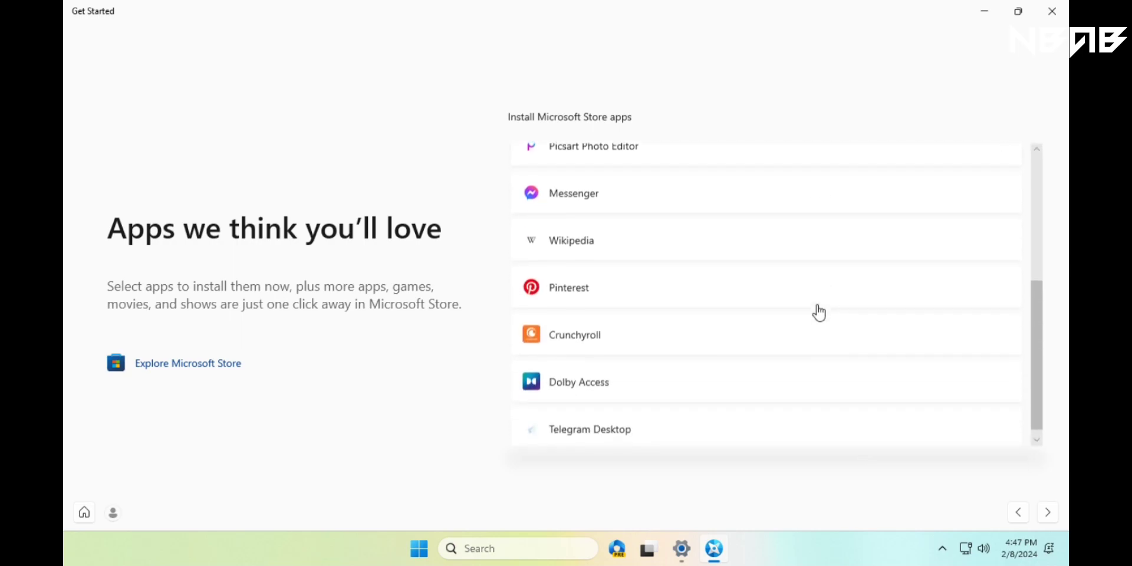
scroll(815, 311, "up", 5)
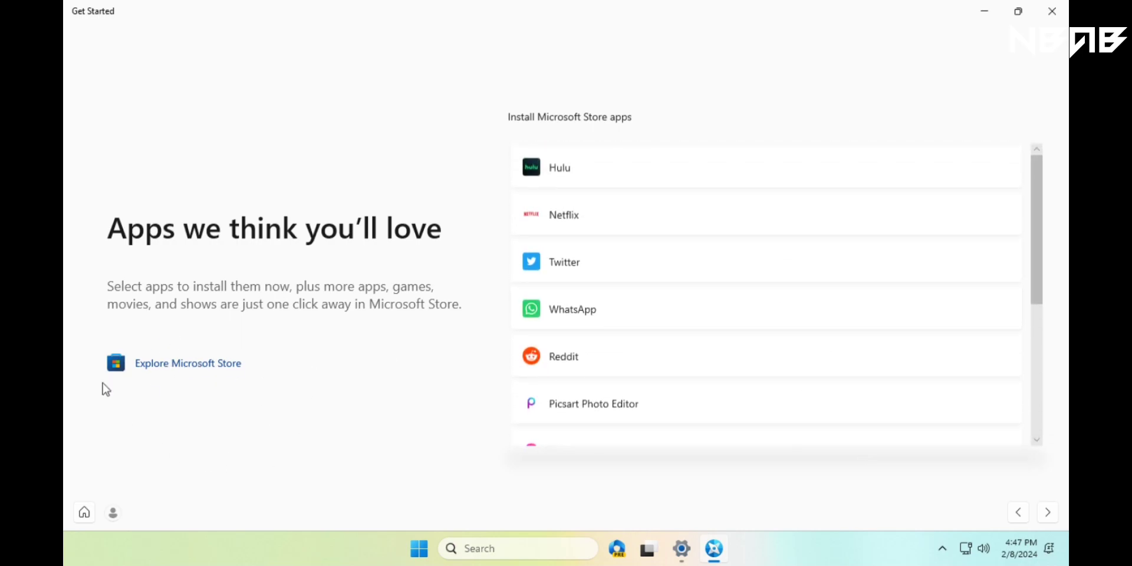
left_click(183, 371)
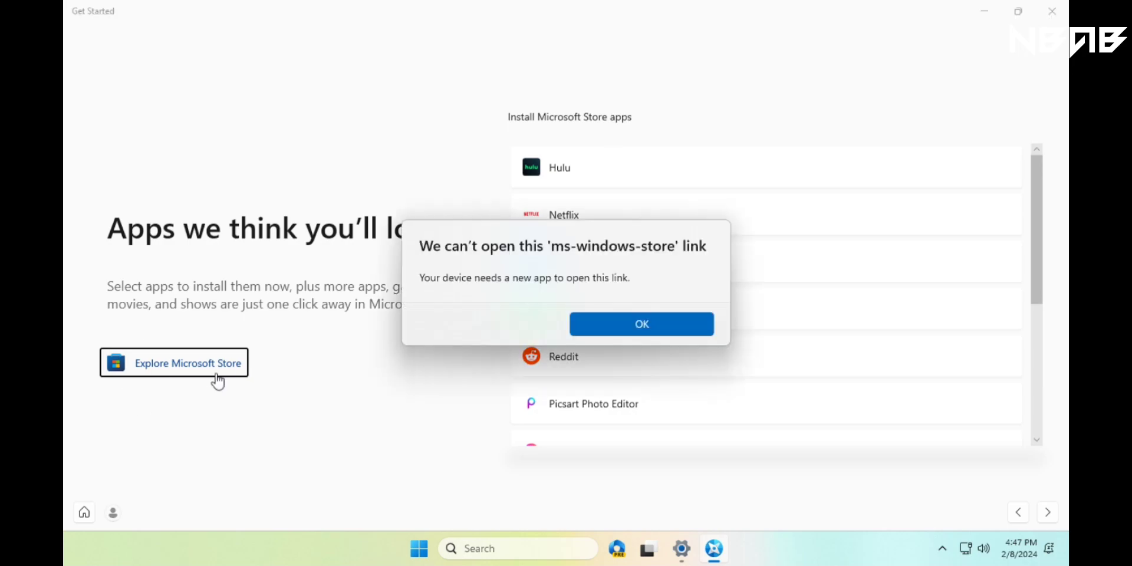
left_click(623, 322)
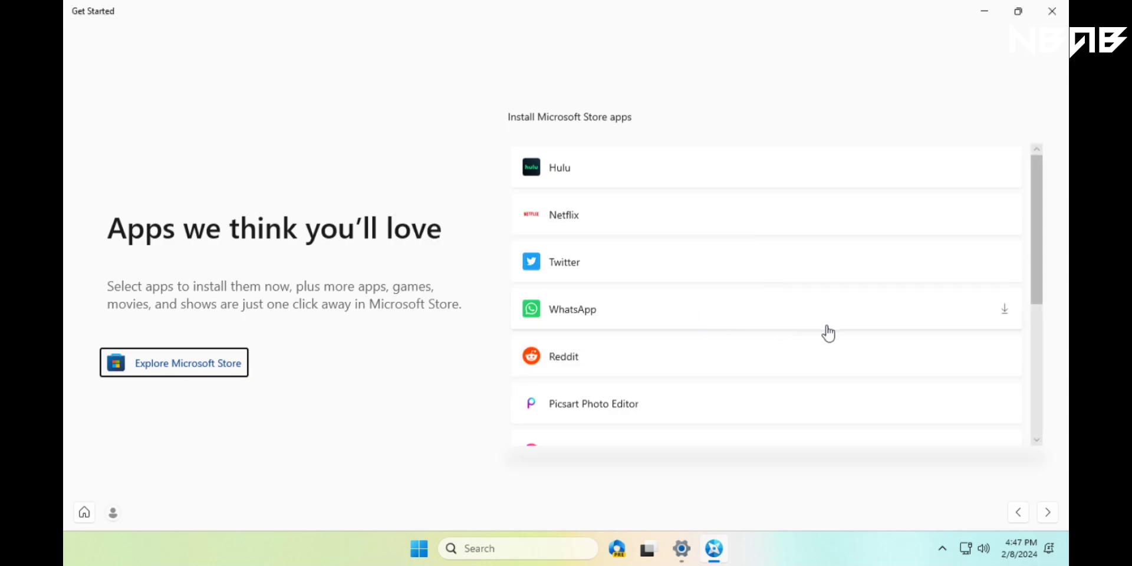
scroll(844, 324, "down", 2)
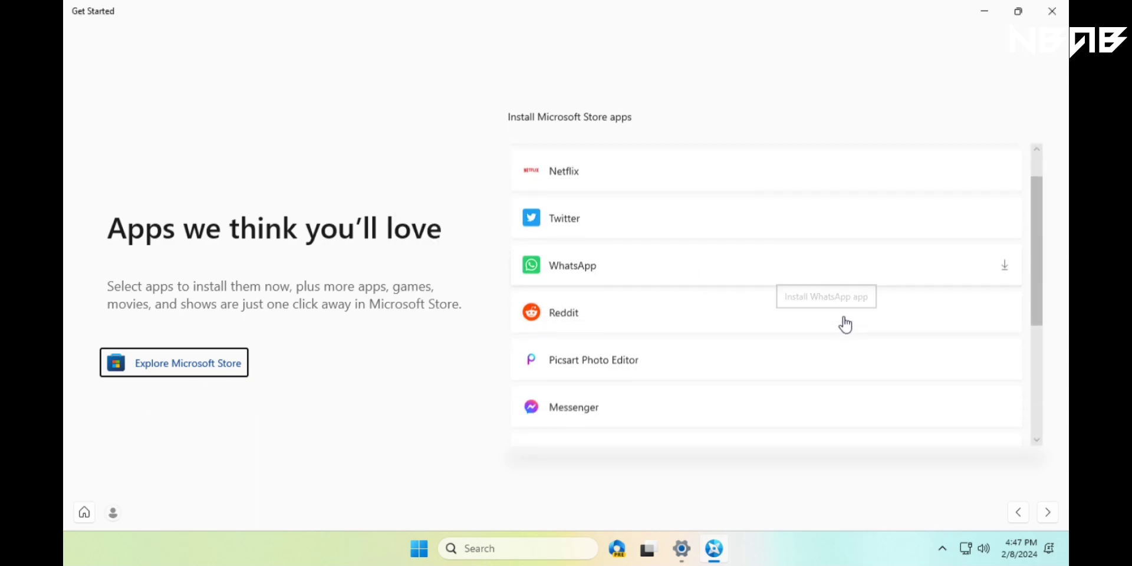
scroll(760, 279, "down", 3)
scroll(759, 279, "down", 1)
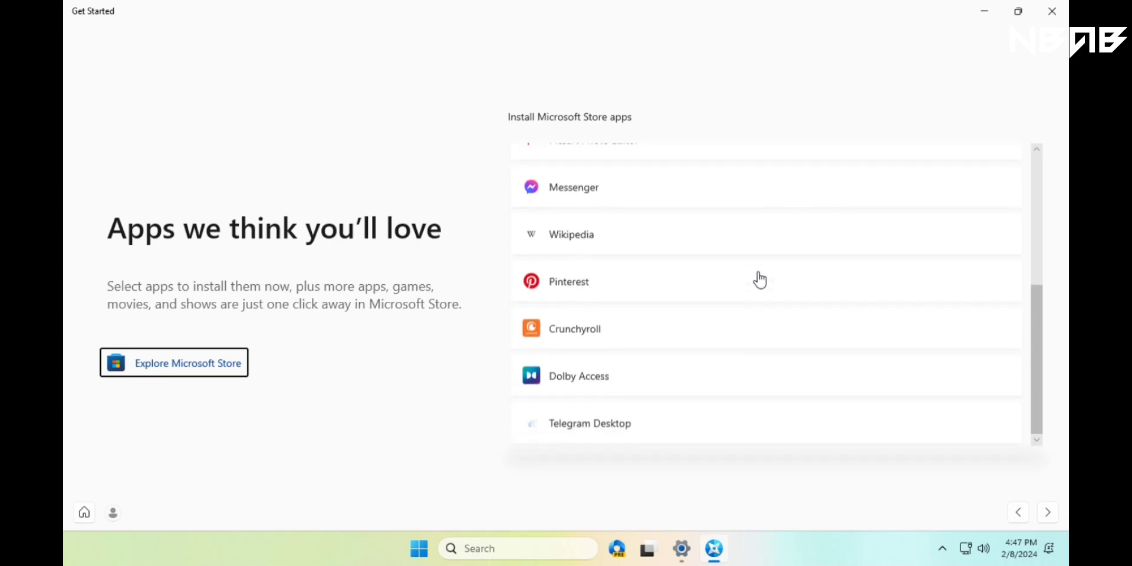
- Try to install the suggested Wikipedia app, dismiss the resulting dialog and continue to the Microsoft Edge page
left_click(1003, 239)
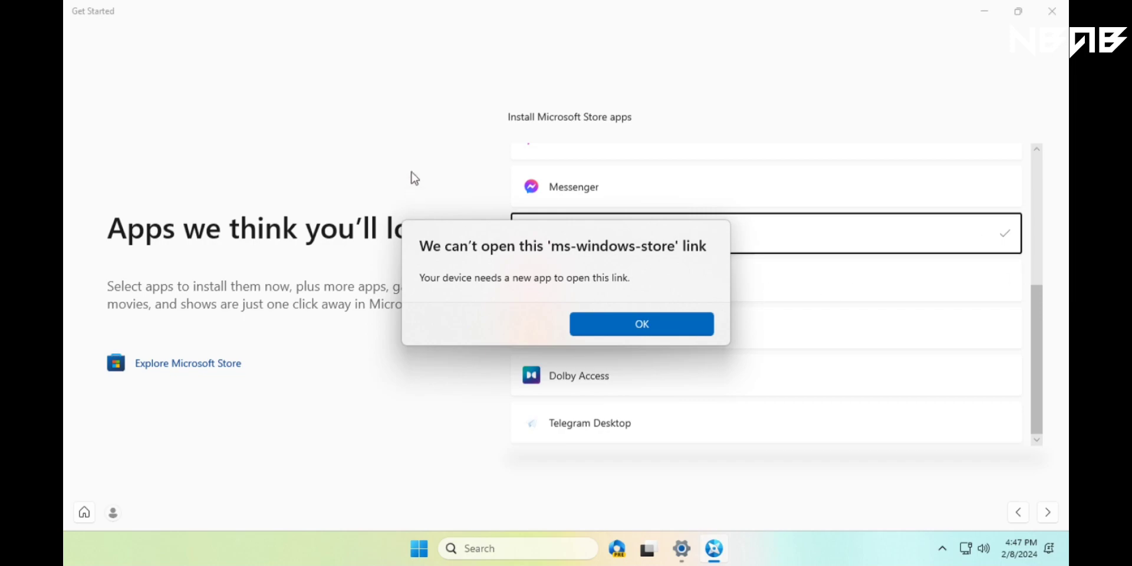
left_click(625, 322)
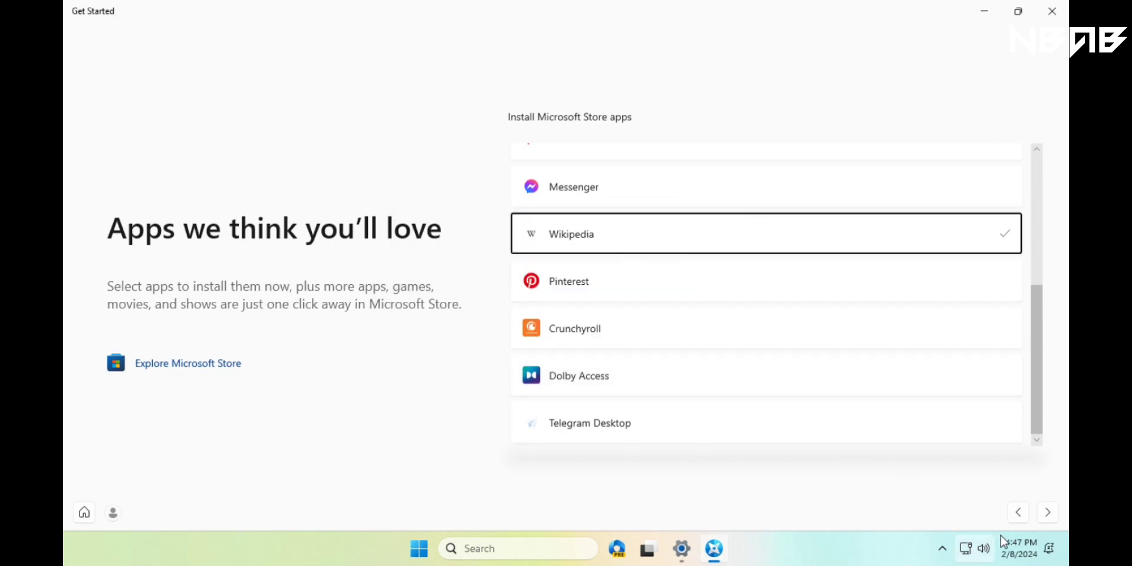
left_click(1047, 512)
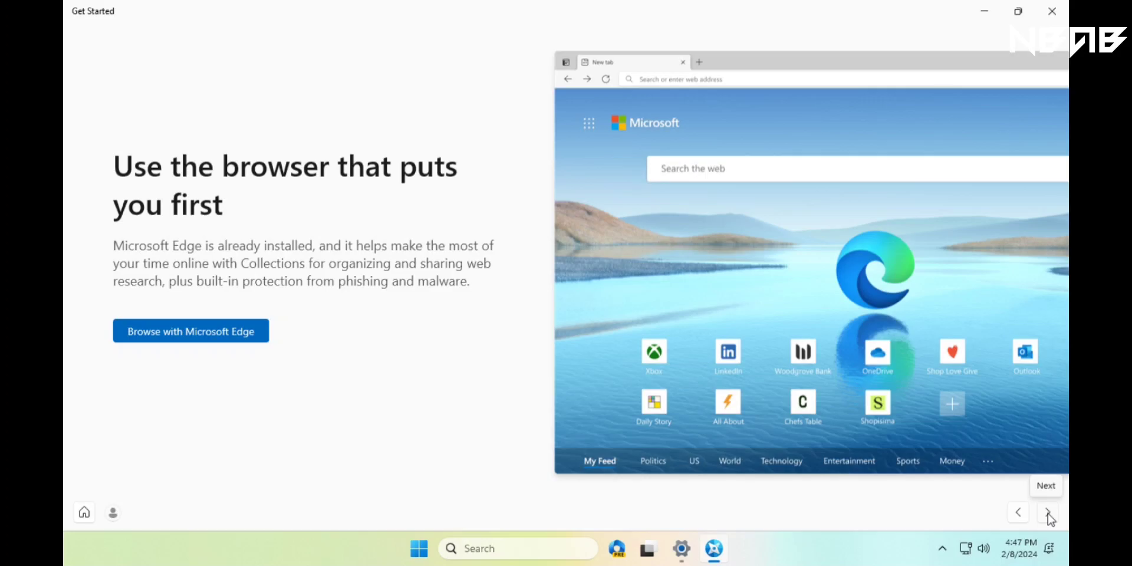
- Launch Microsoft Edge from the walkthrough, start without your data, allow regular browsing data import, finish the first-run setup and close the browser
left_click(197, 335)
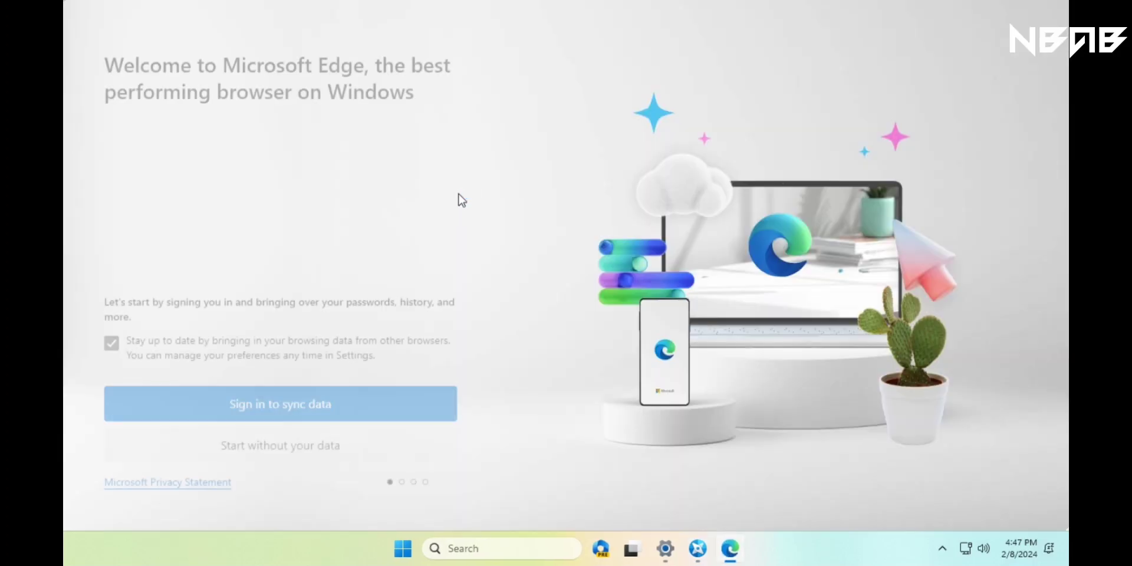
left_click(297, 455)
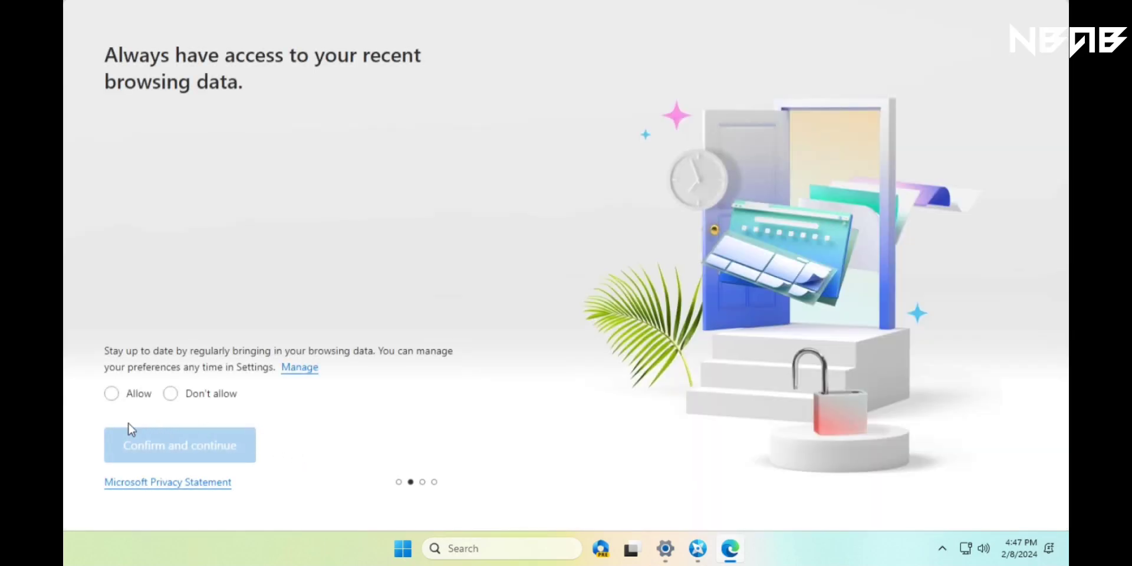
left_click(112, 394)
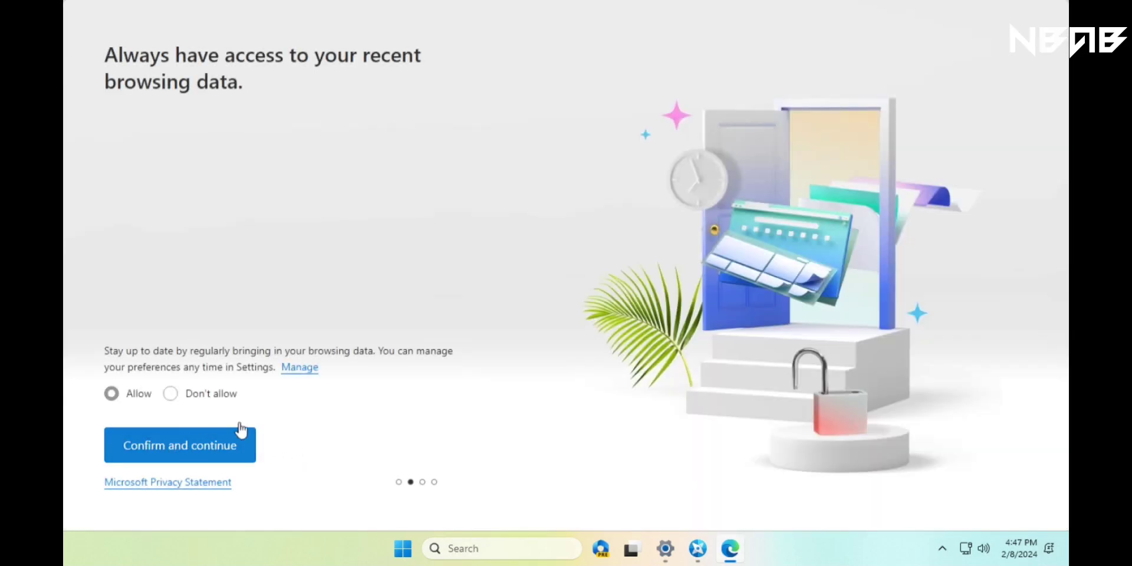
left_click(220, 444)
left_click(290, 464)
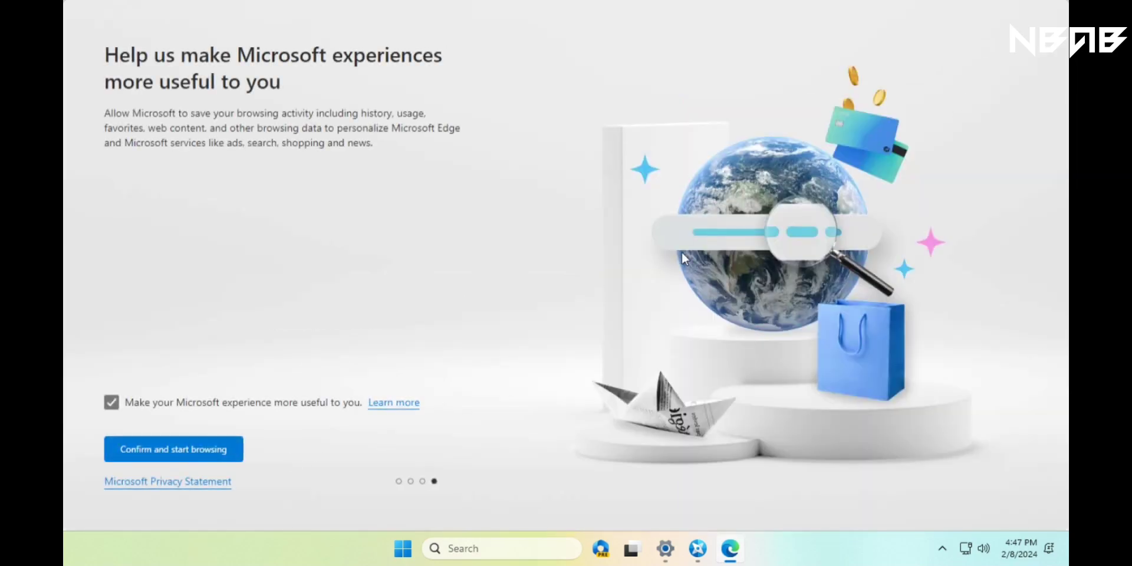
left_click(213, 453)
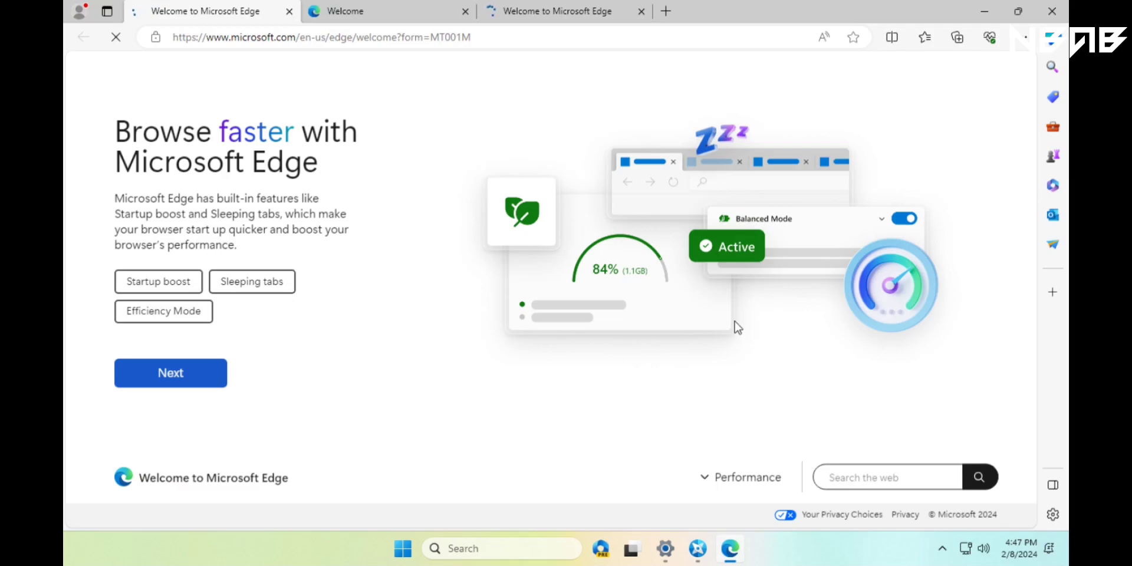
left_click(1052, 11)
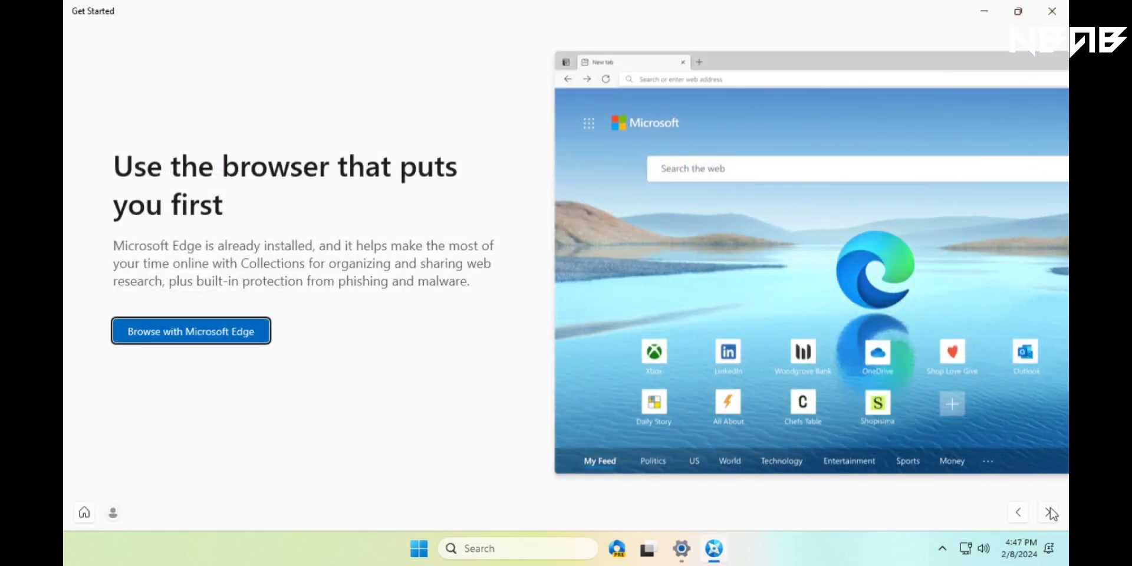
- Try to get the Tips app from the walkthrough's final page, dismiss the dialog and restore Get Started to a smaller window
left_click(1050, 512)
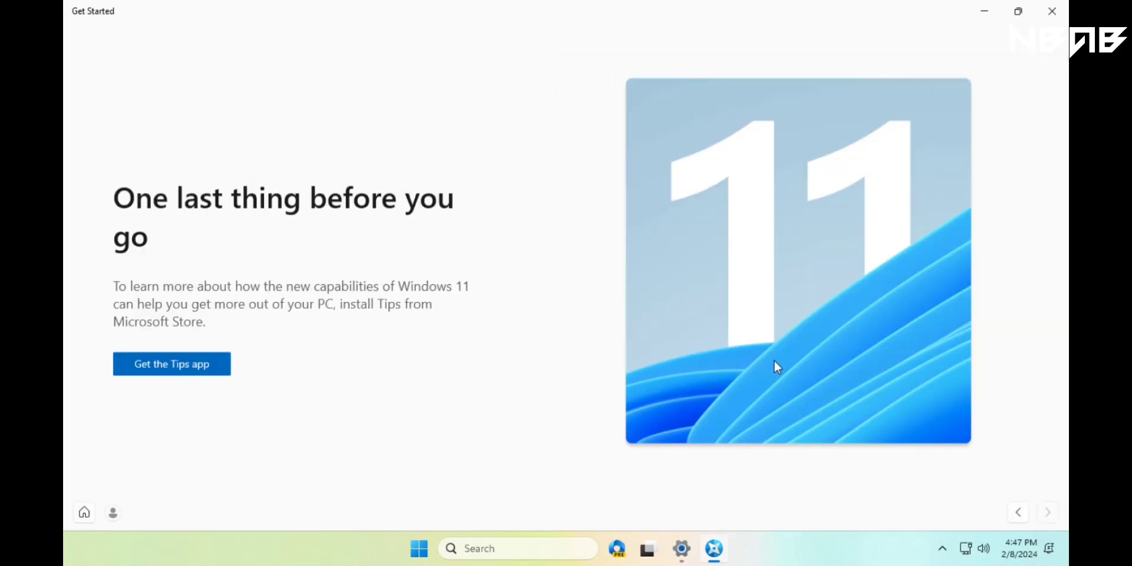
left_click(163, 370)
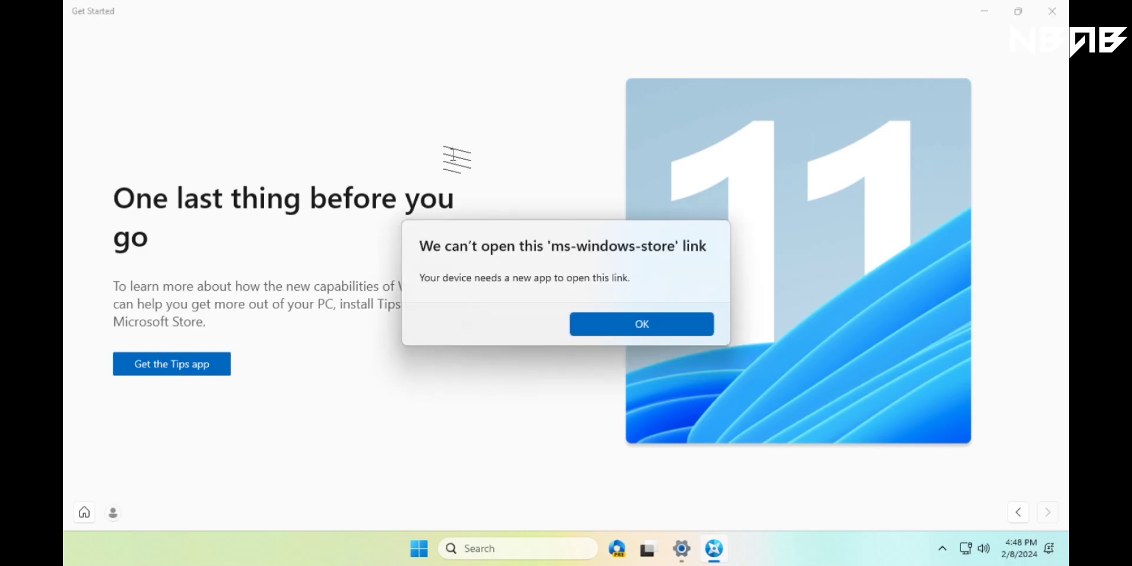
key("Return")
left_click(1018, 12)
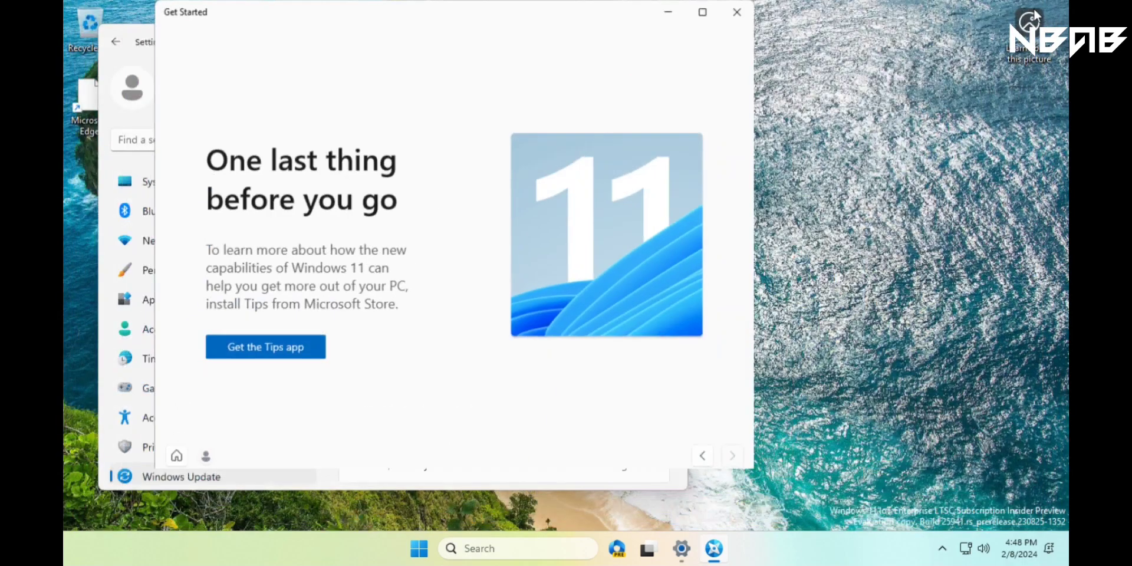
- View the account options in Get Started, return to its home page and close the app
left_click(207, 449)
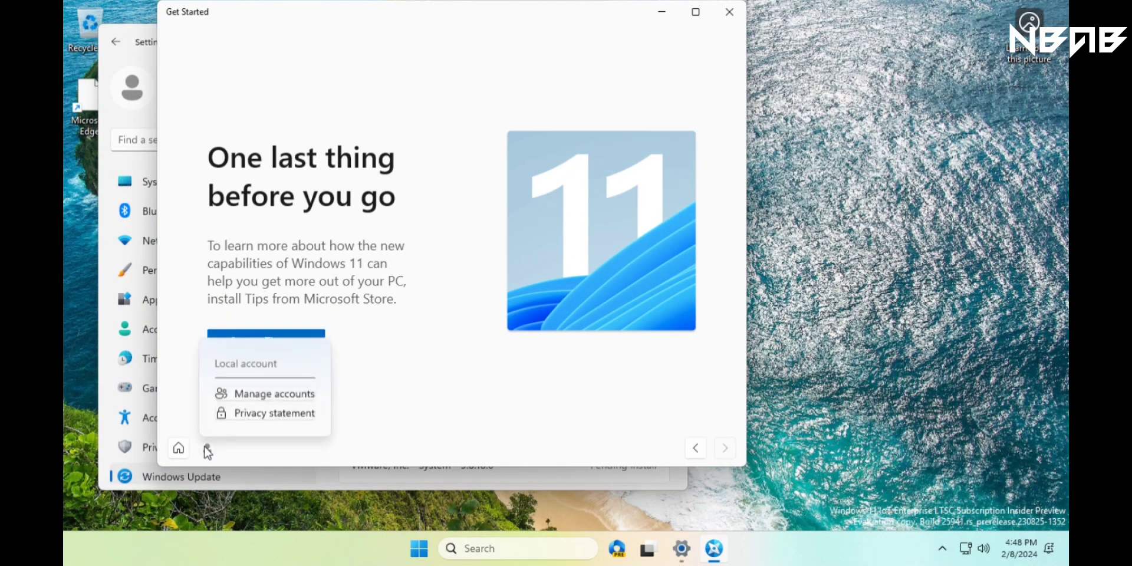
left_click(444, 366)
left_click(183, 449)
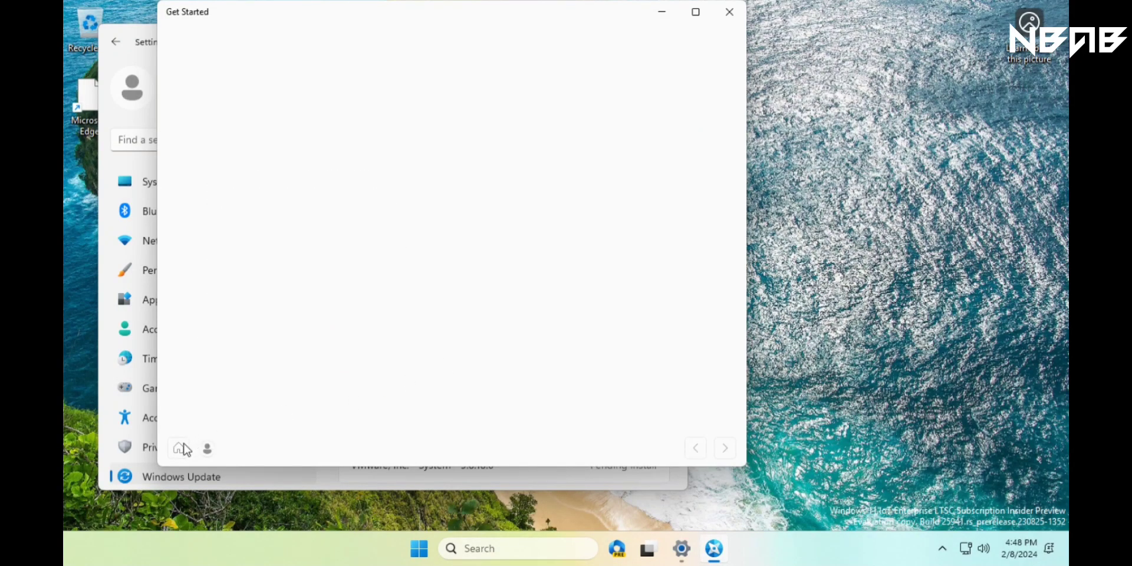
left_click(729, 12)
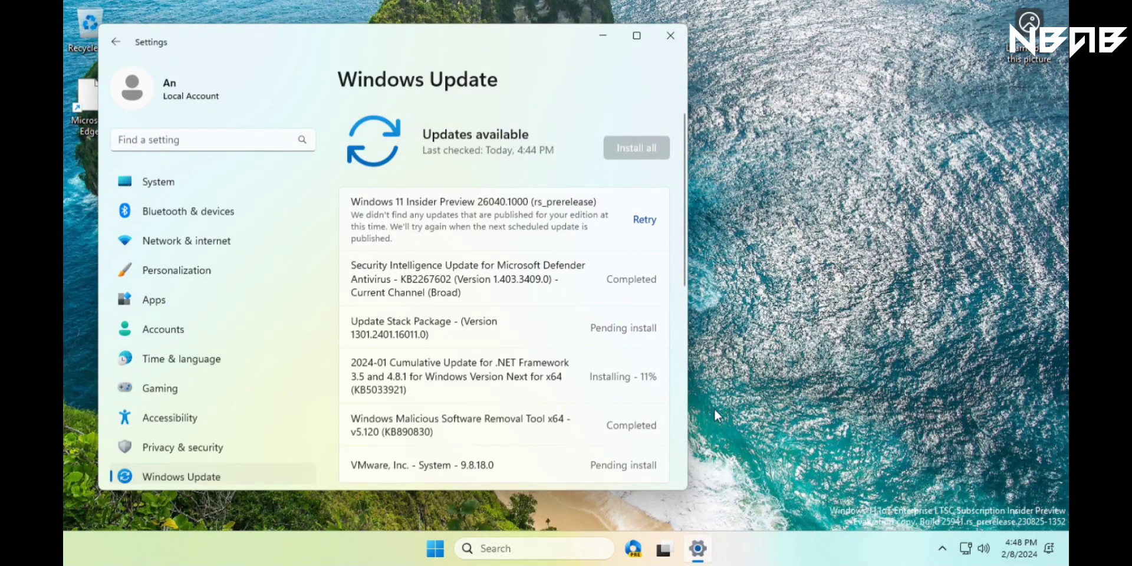
- Glance at the Start menu, then open Task Manager in a maximized window
left_click(435, 548)
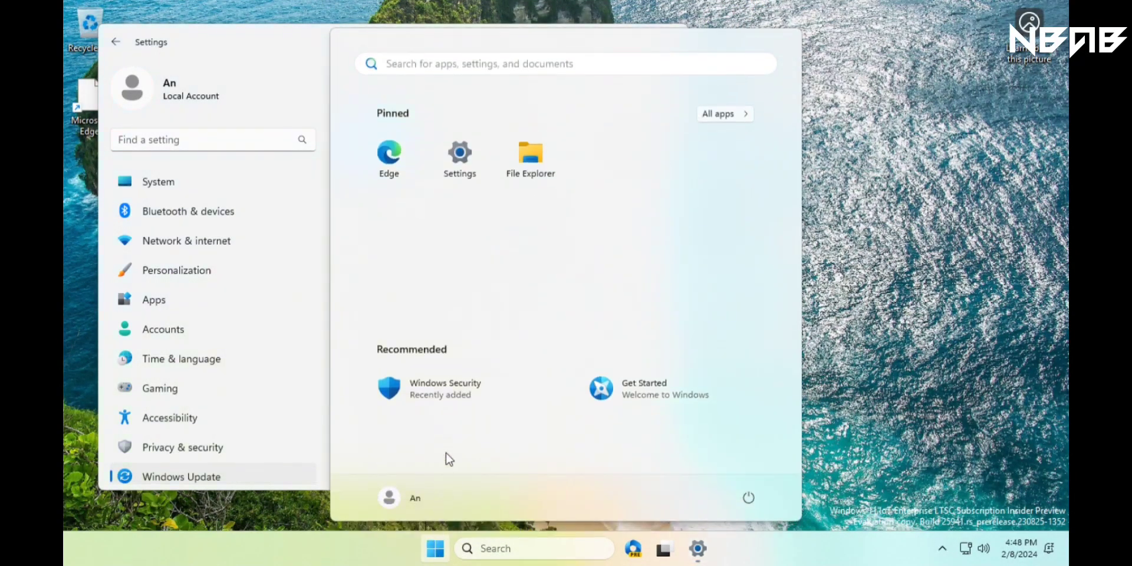
left_click(437, 539)
right_click(352, 553)
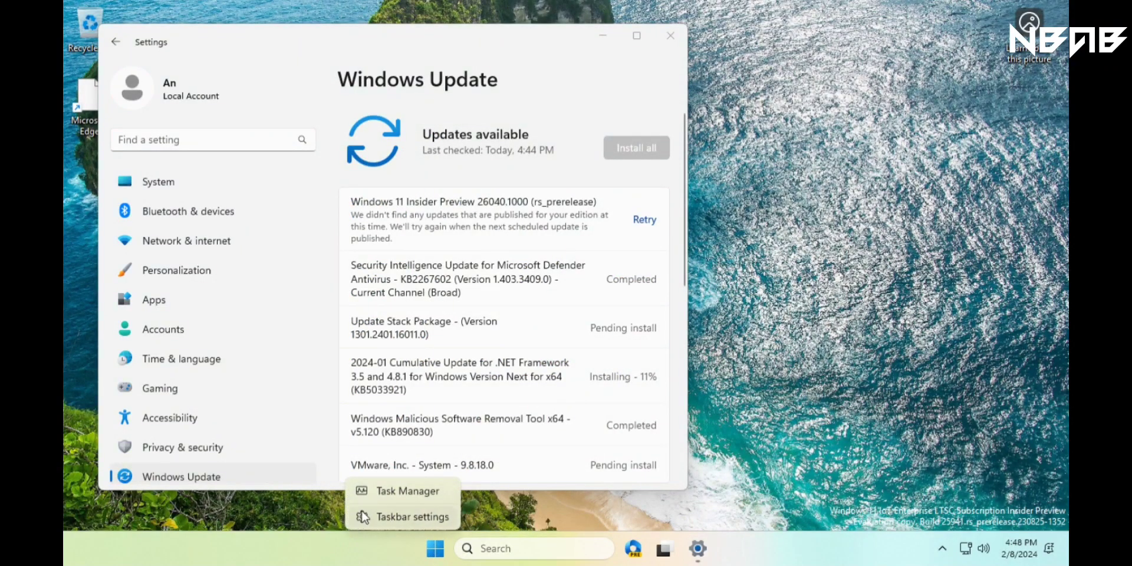
left_click(370, 496)
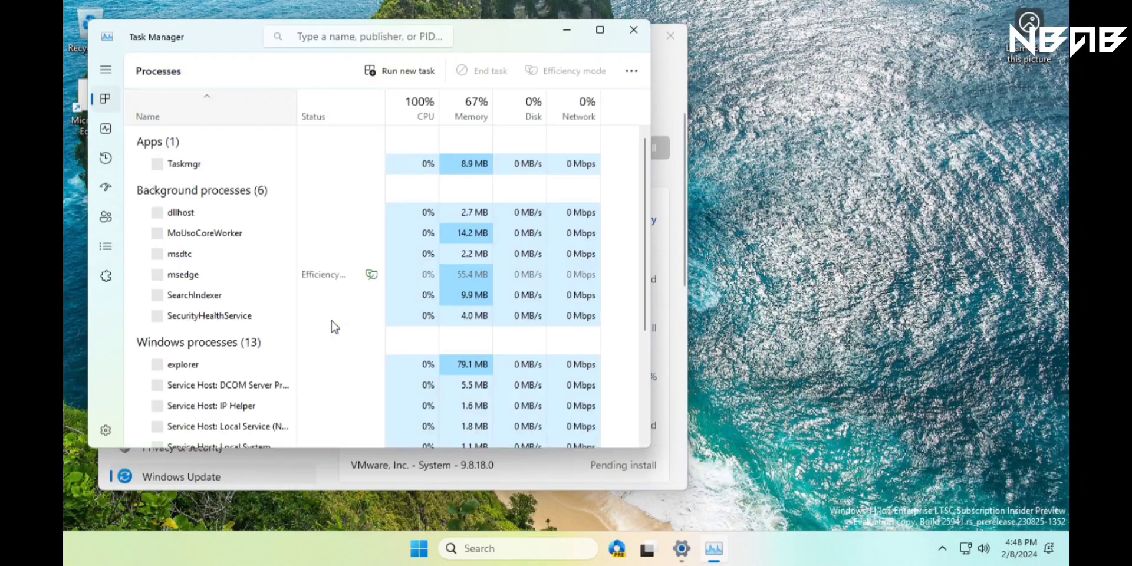
left_click(599, 30)
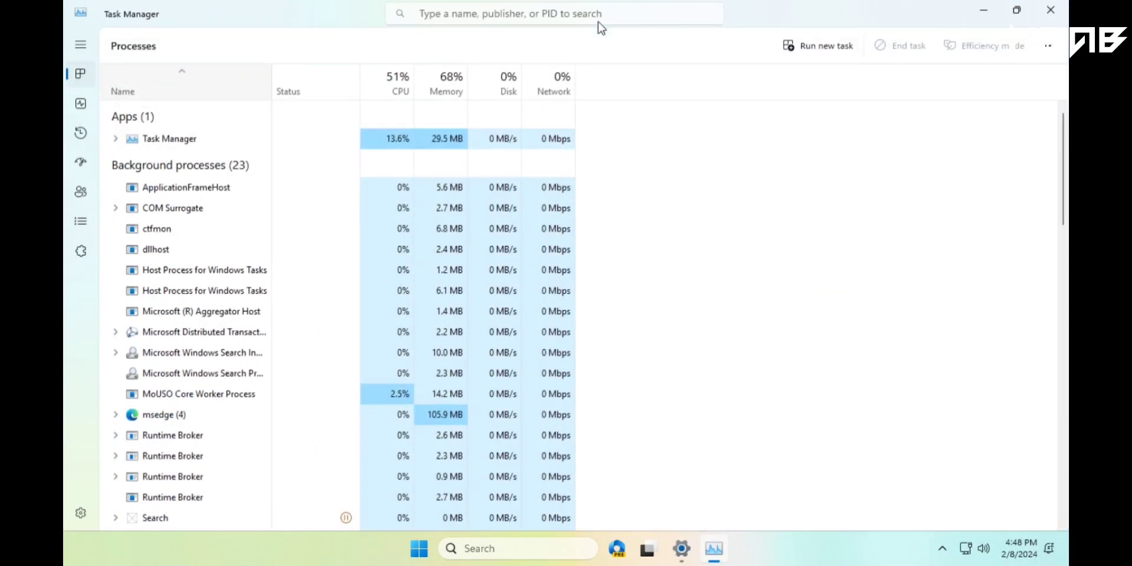
- Examine the CPU, memory, disk and Ethernet performance graphs in Task Manager
left_click(83, 103)
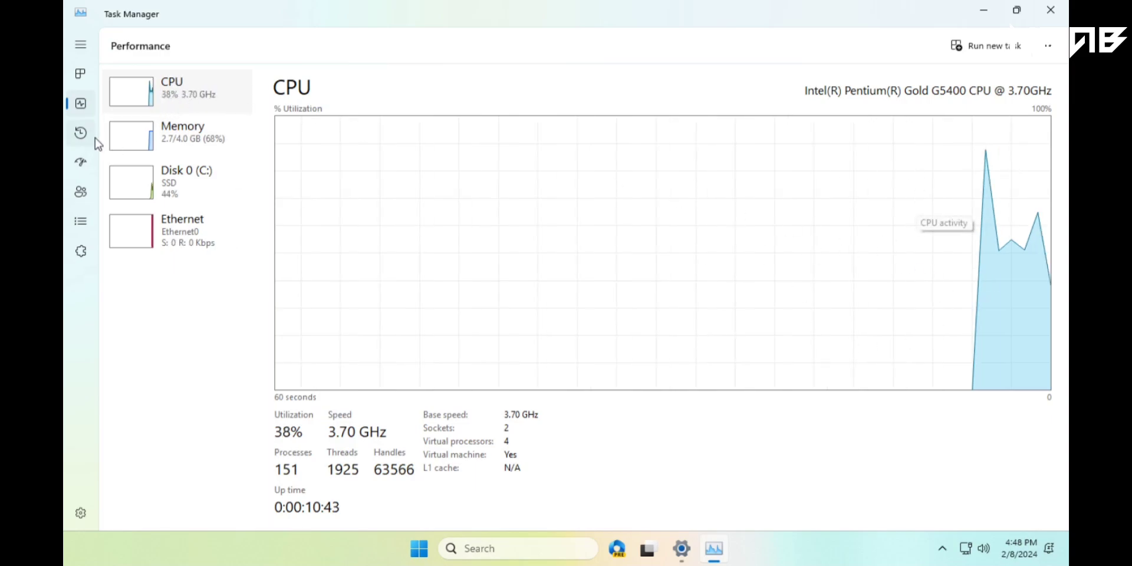
left_click(159, 133)
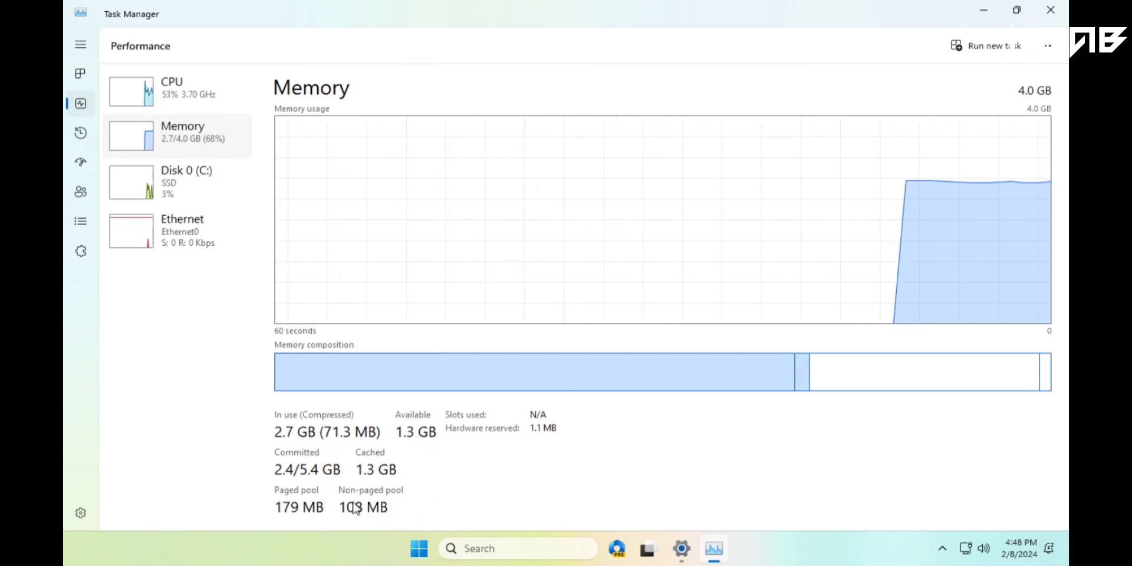
left_click(208, 186)
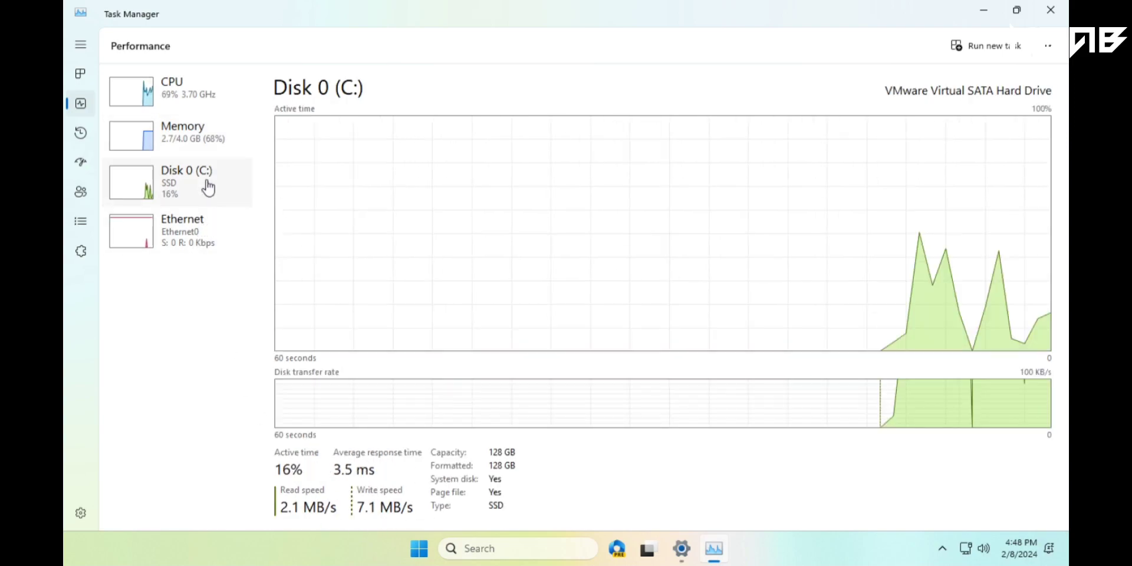
left_click(172, 240)
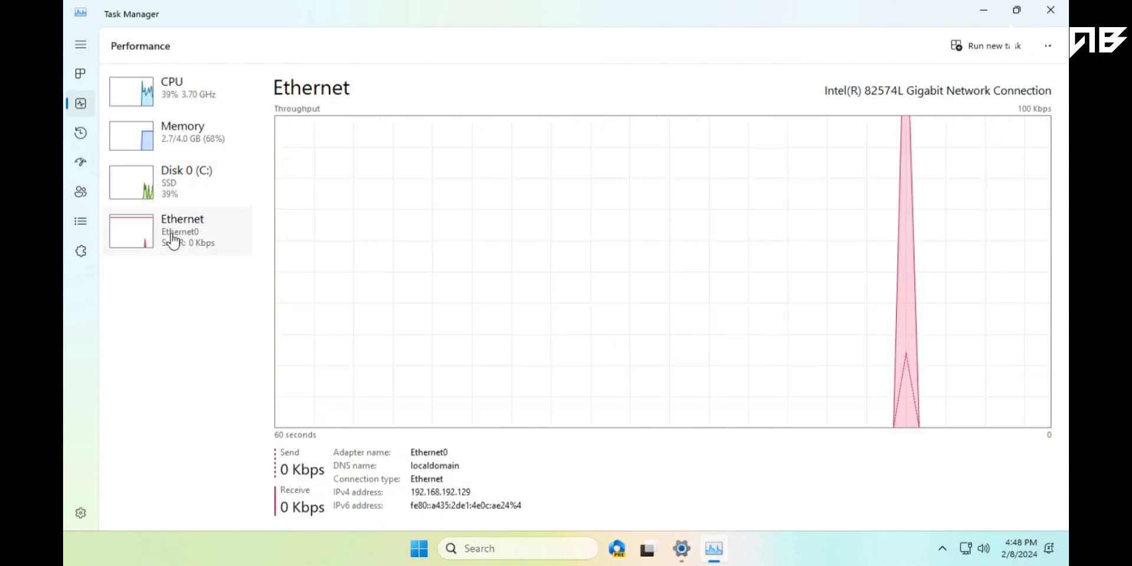
left_click(170, 97)
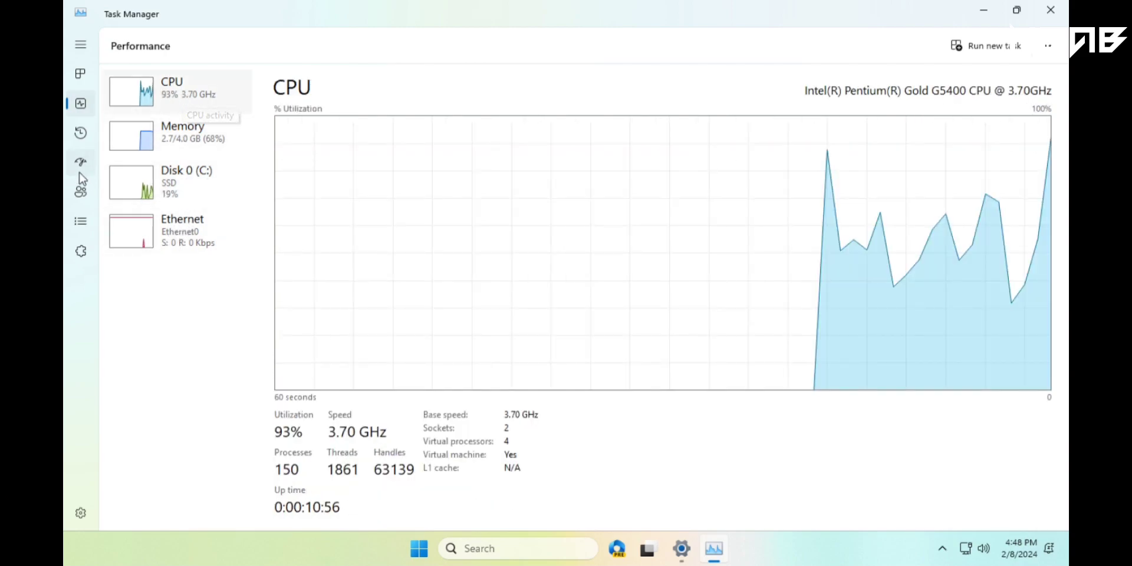
- Look through Task Manager's app history, startup apps, users, details, services, settings and processes, and close it
left_click(80, 133)
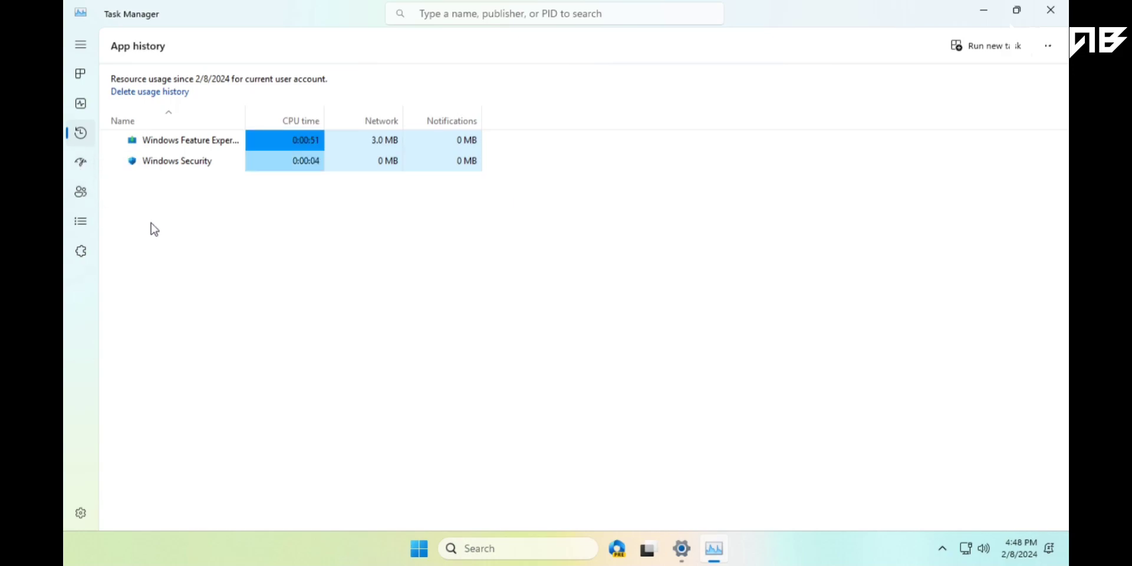
left_click(82, 166)
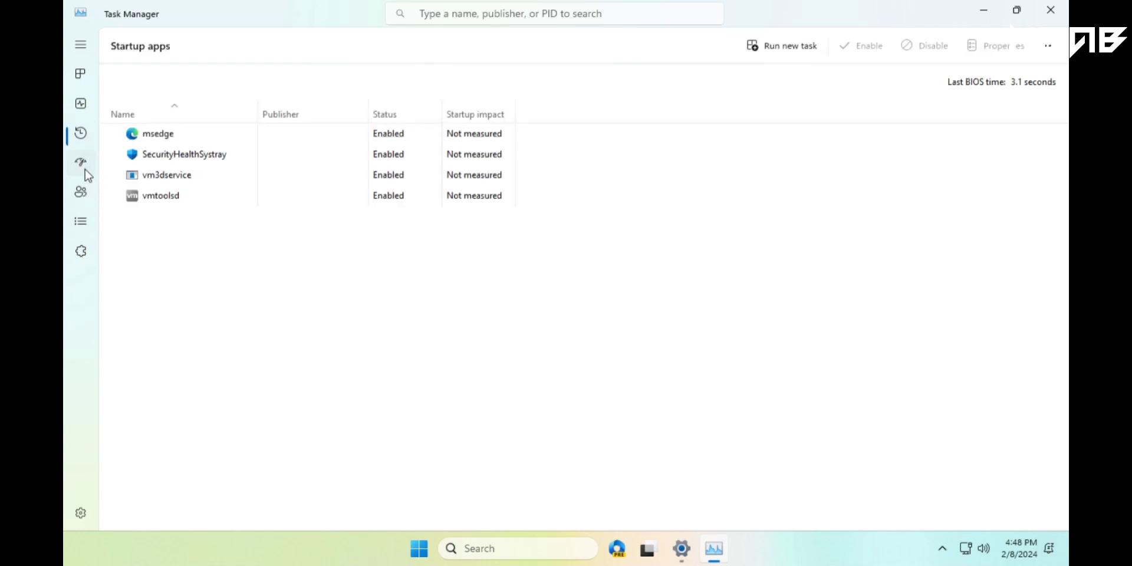
left_click(85, 202)
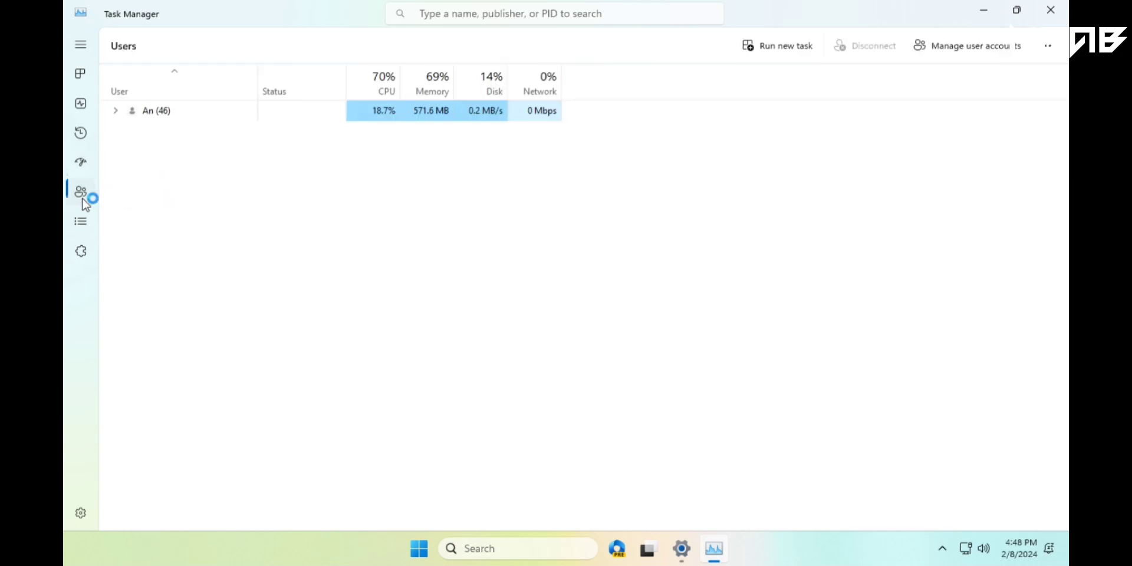
left_click(82, 222)
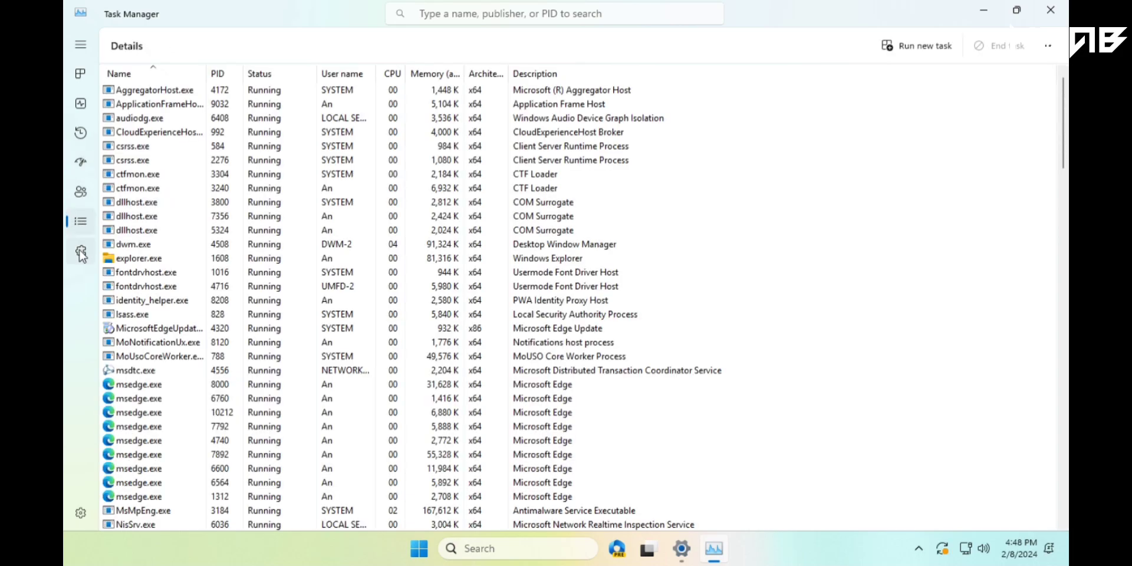
left_click(81, 253)
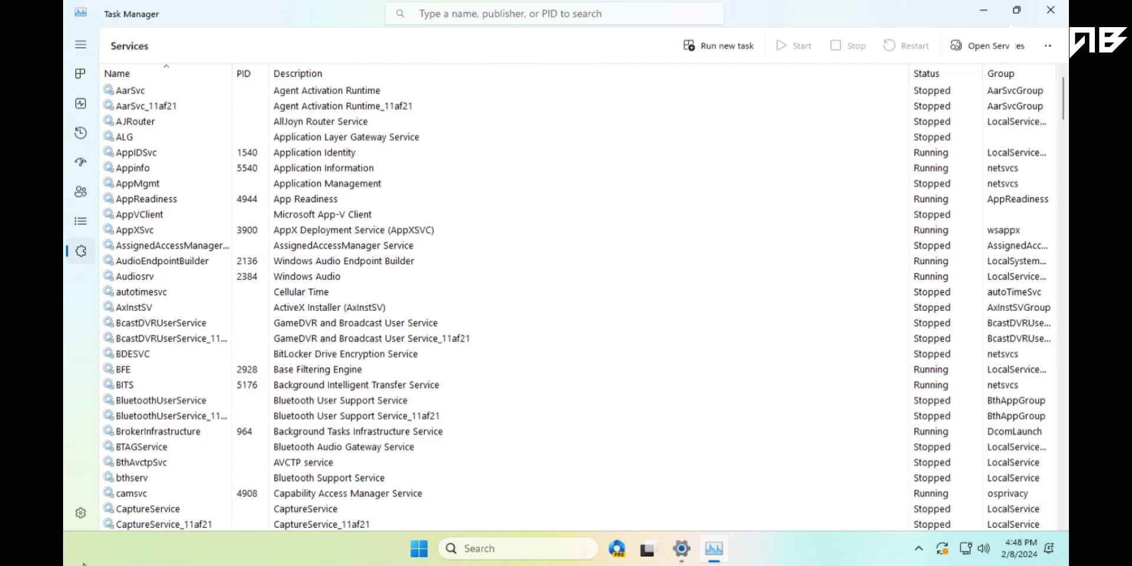
left_click(81, 523)
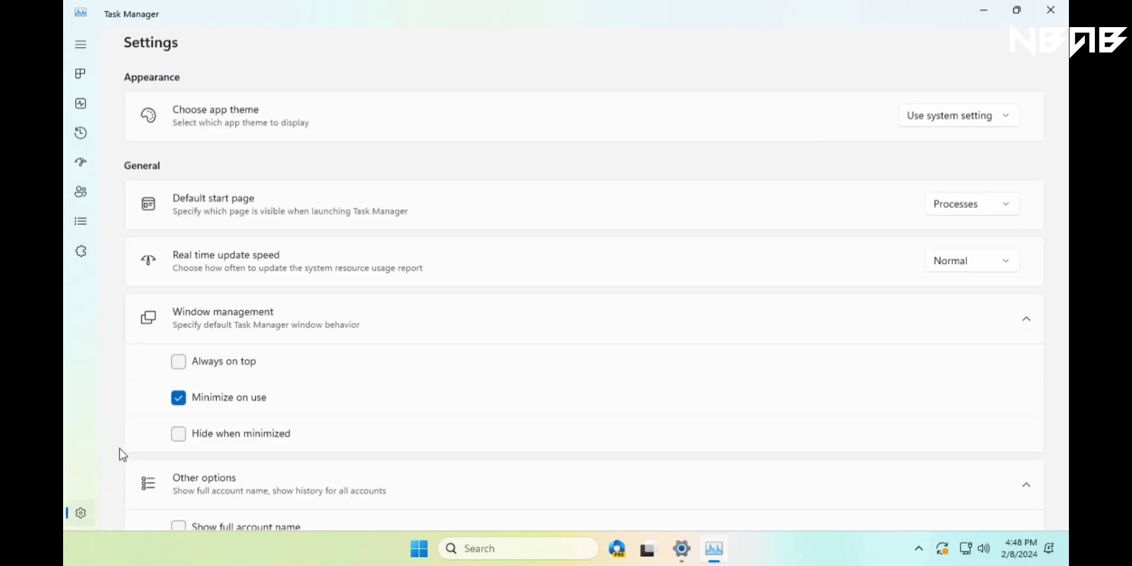
left_click(79, 75)
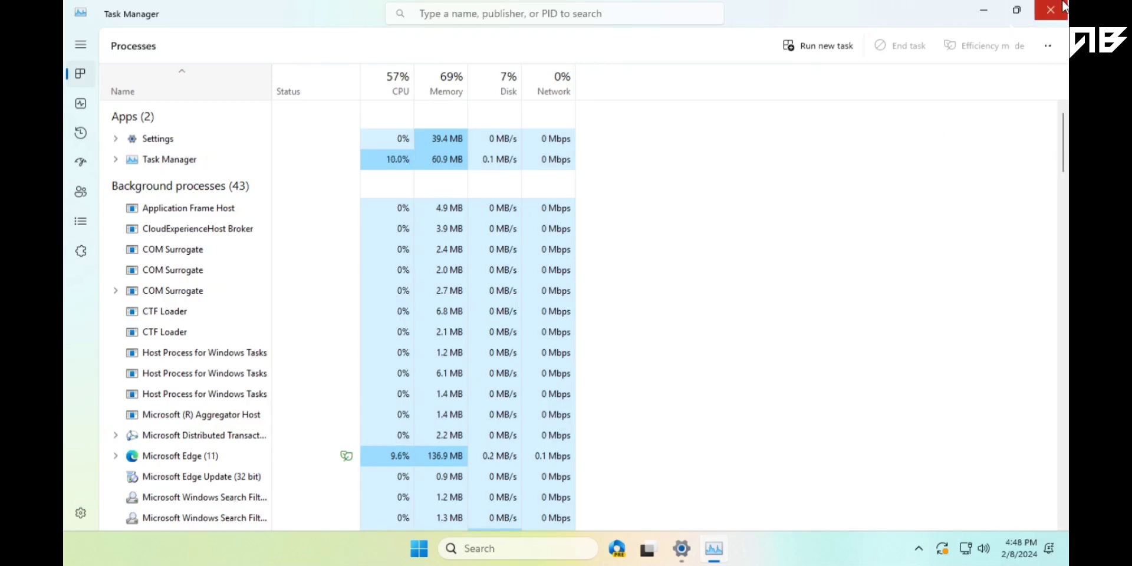
left_click(1050, 9)
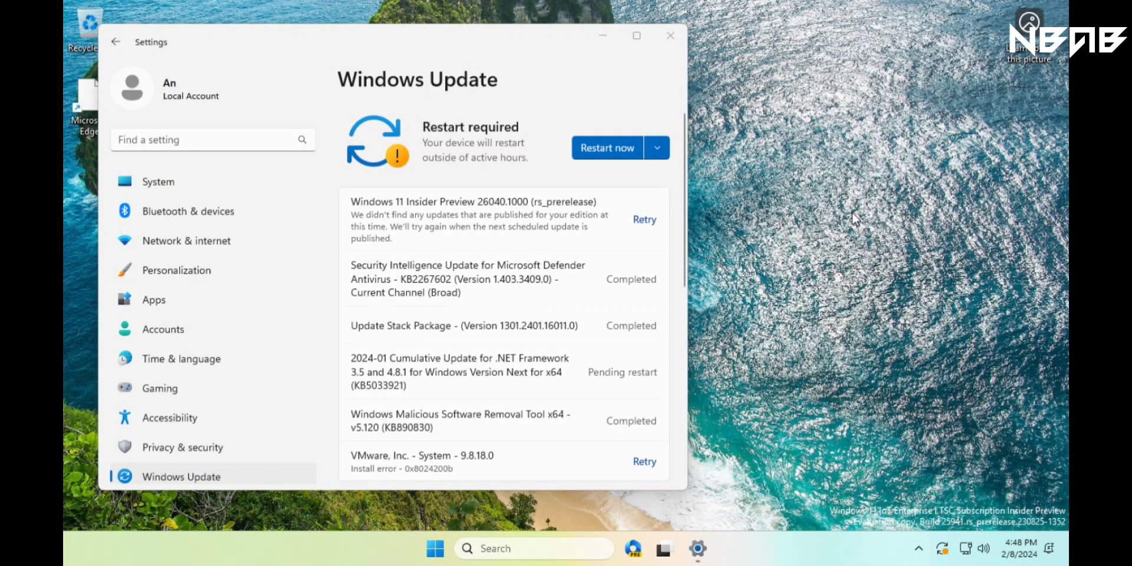
- Review the Windows Update list and restart the device to finish installing the updates
scroll(563, 266, "down", 2)
scroll(560, 342, "up", 2)
left_click(597, 155)
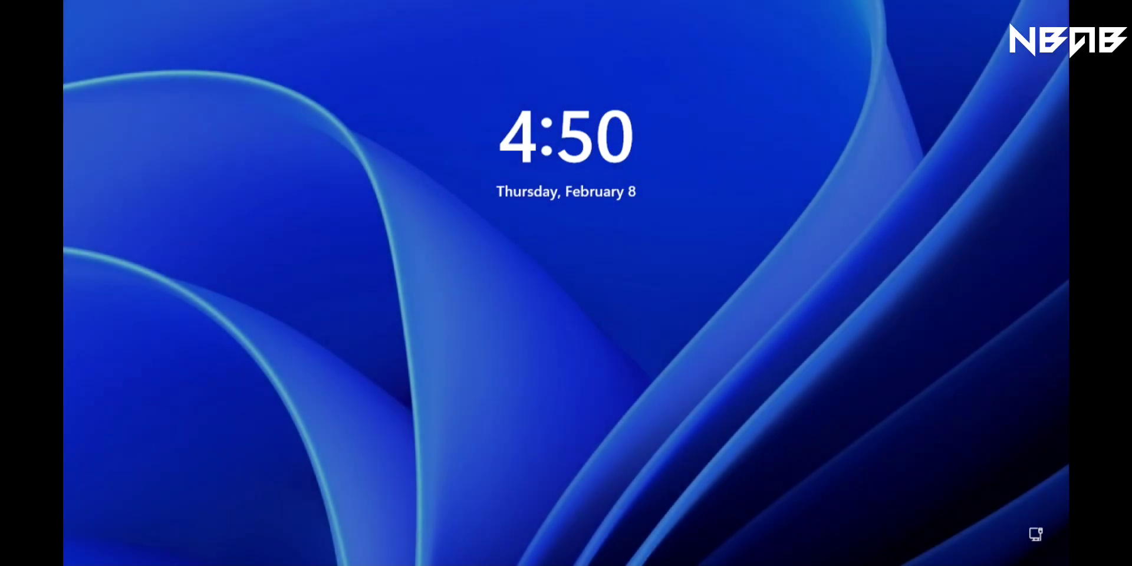
- Dismiss the lock screen and look over the power, accessibility and network options on the sign-in screen
key("space")
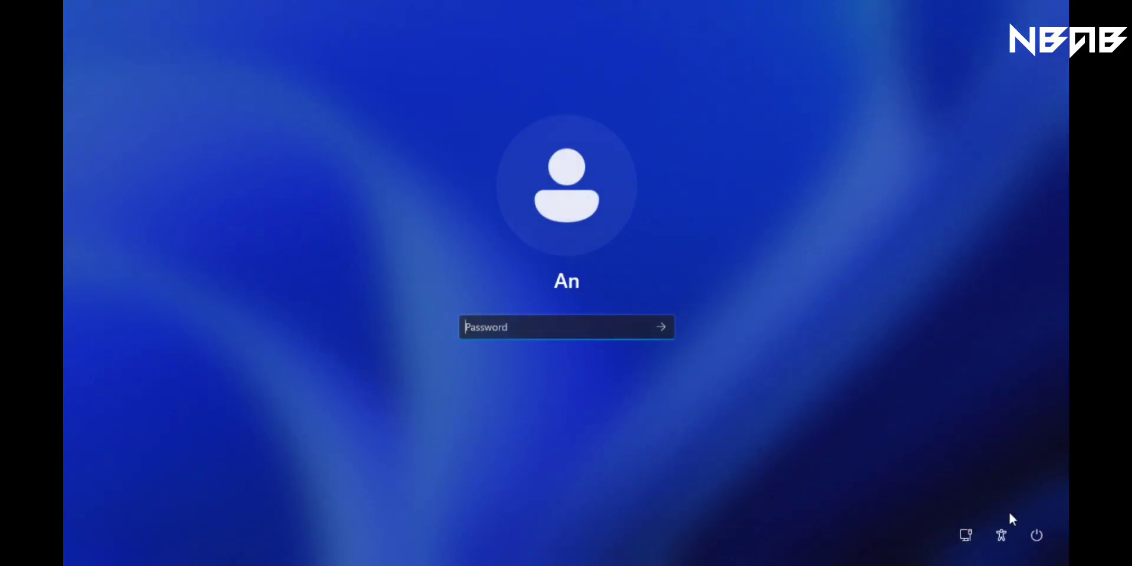
left_click(1025, 534)
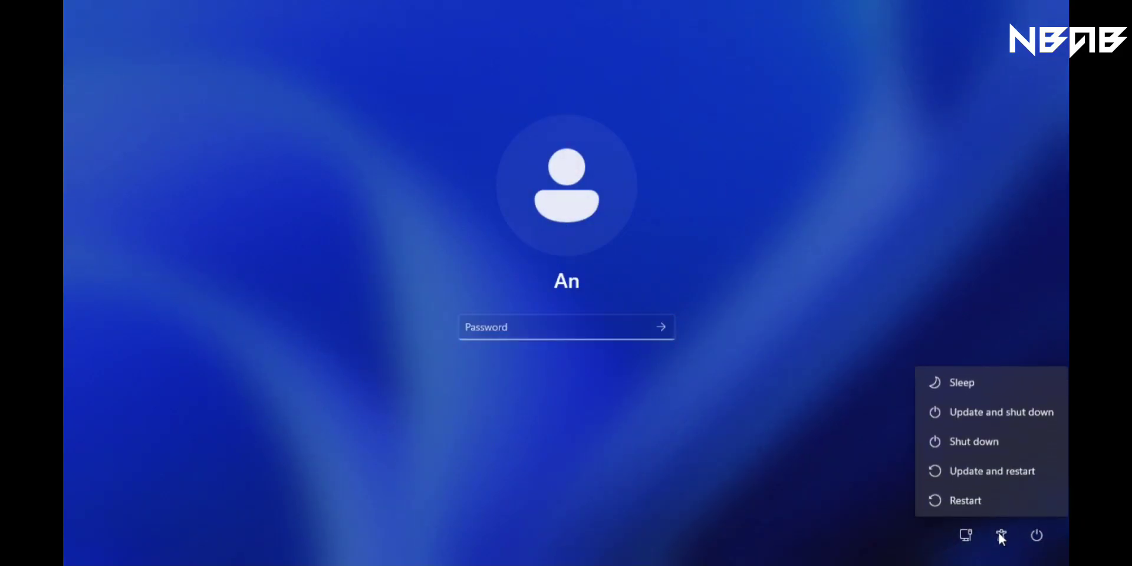
left_click(1000, 537)
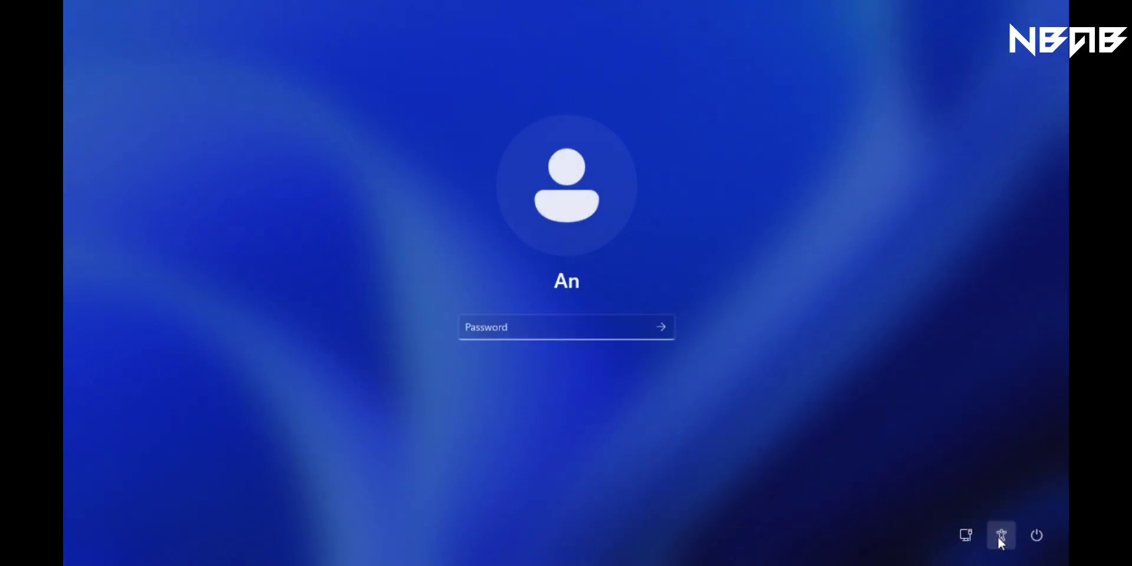
left_click(999, 537)
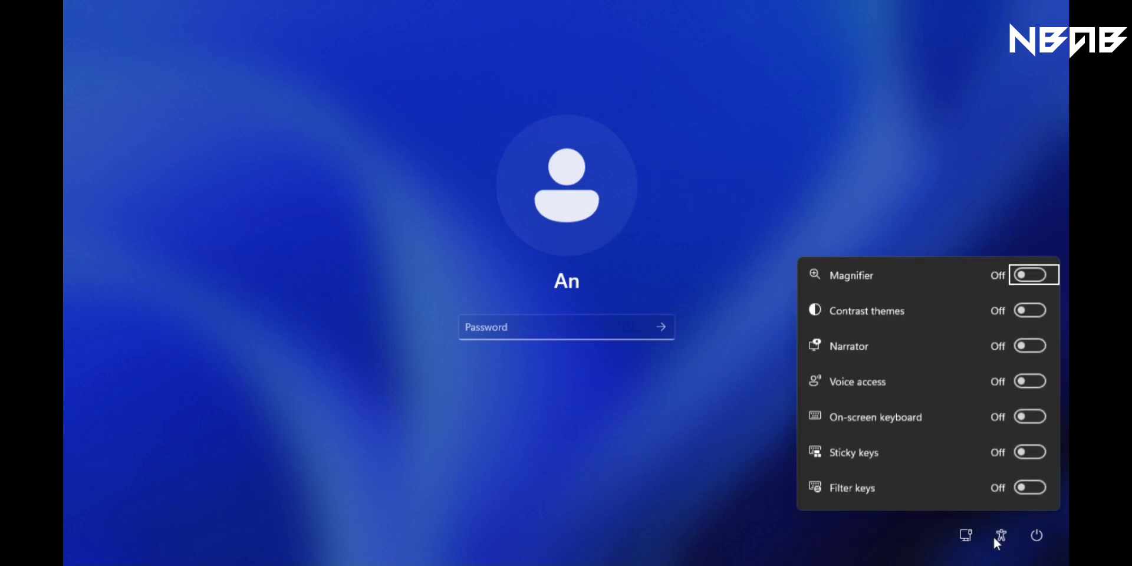
left_click(967, 535)
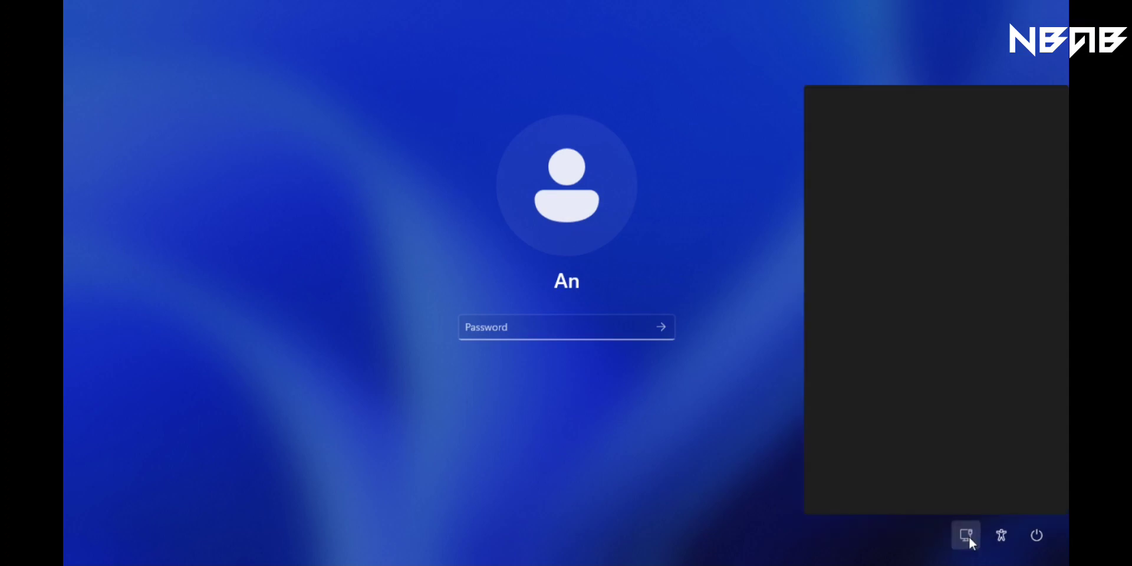
left_click(623, 417)
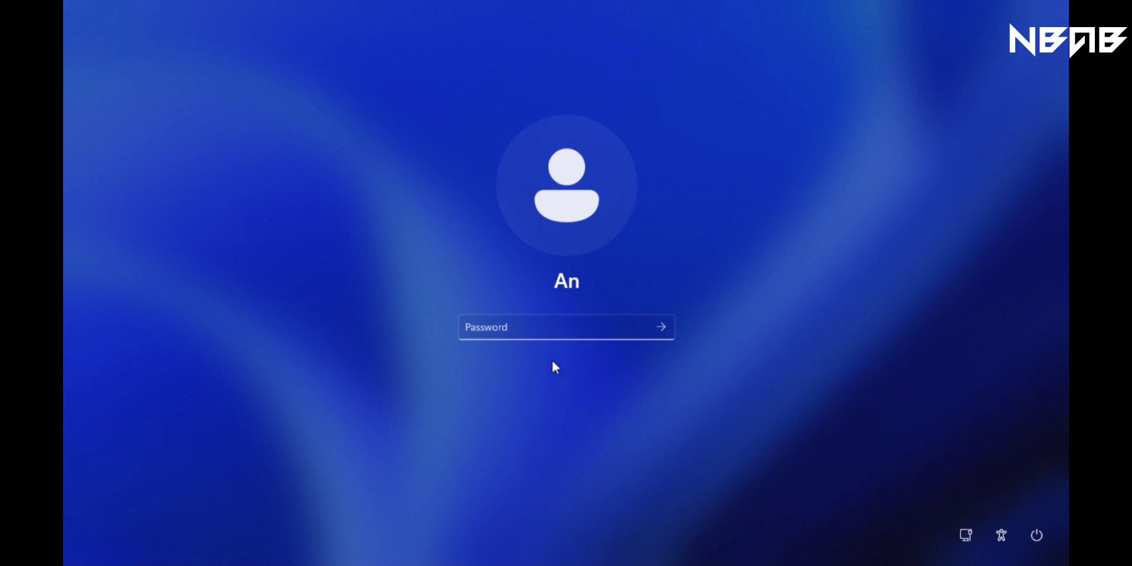
- Enter the account password and sign in to the desktop
left_click(520, 326)
type("a")
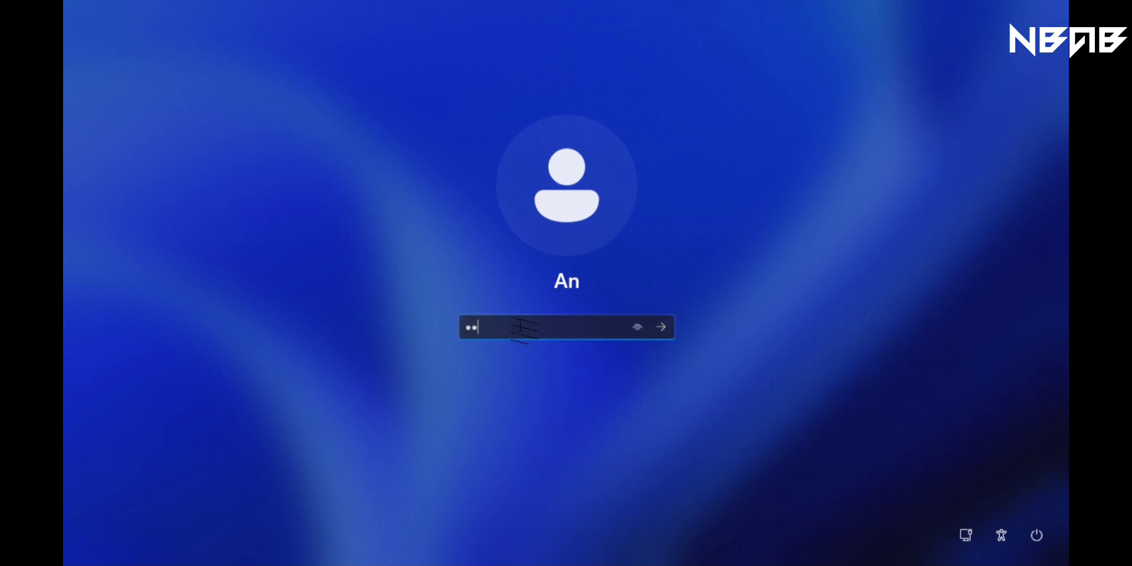
key("Return")
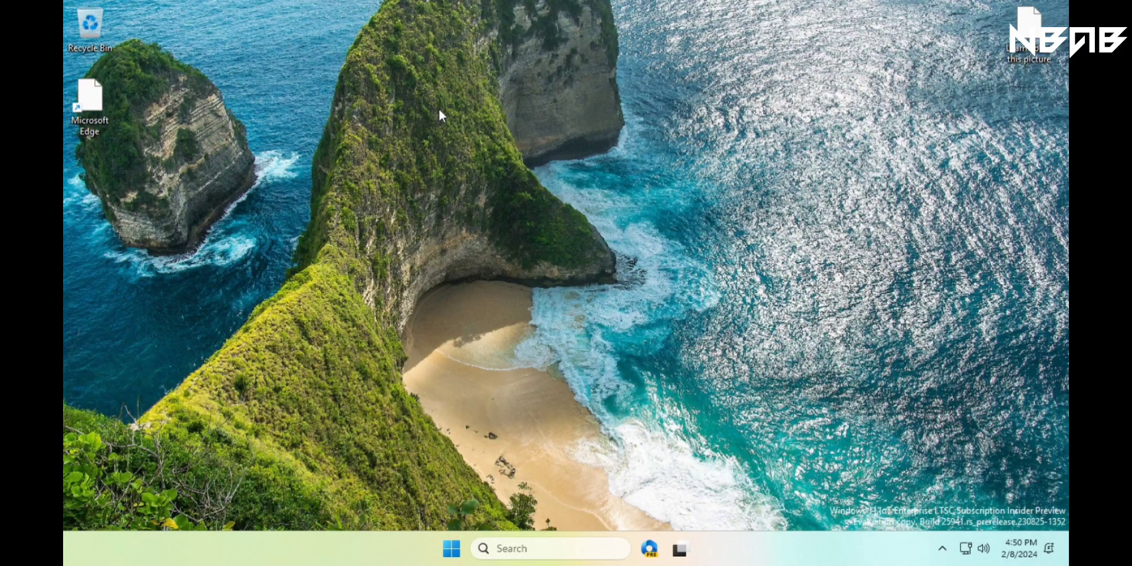
- Open the desktop's Personalization settings in a maximized window, view the Background page and return to the overview
right_click(570, 222)
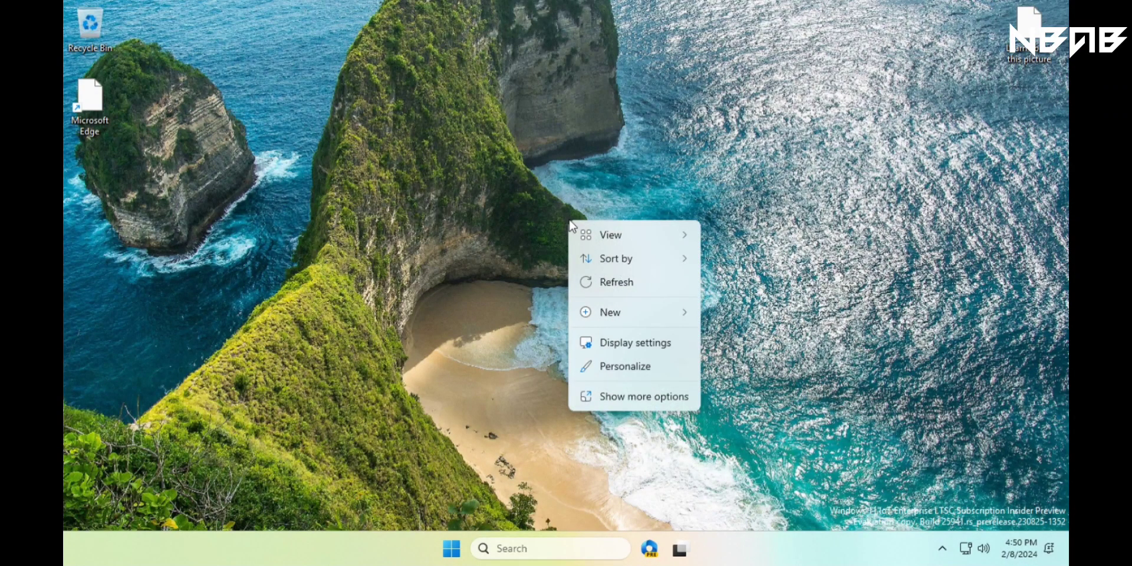
left_click(623, 369)
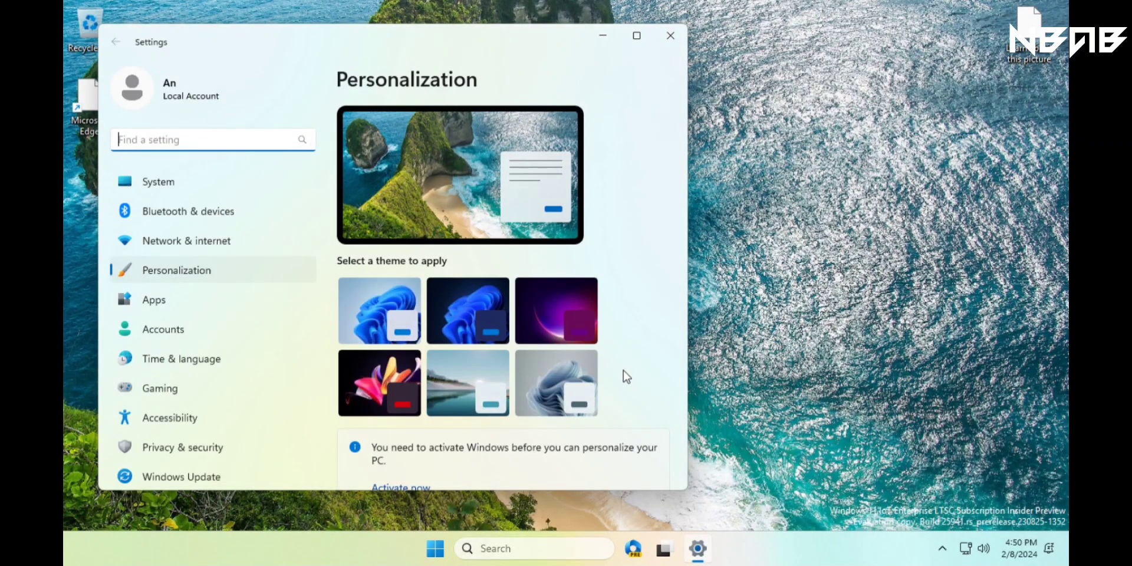
left_click(636, 38)
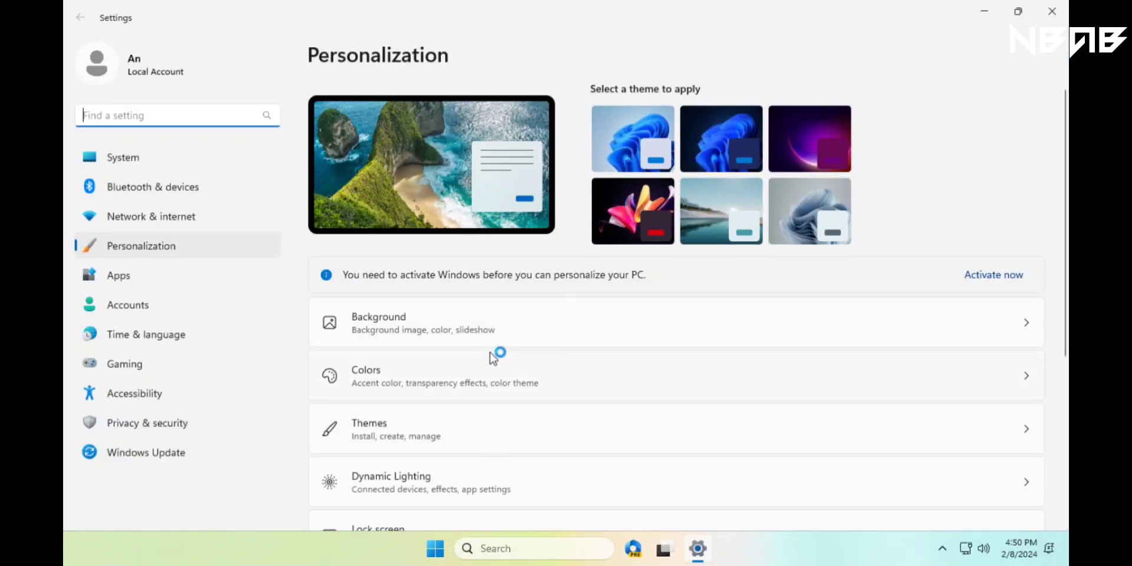
scroll(380, 379, "down", 1)
left_click(421, 260)
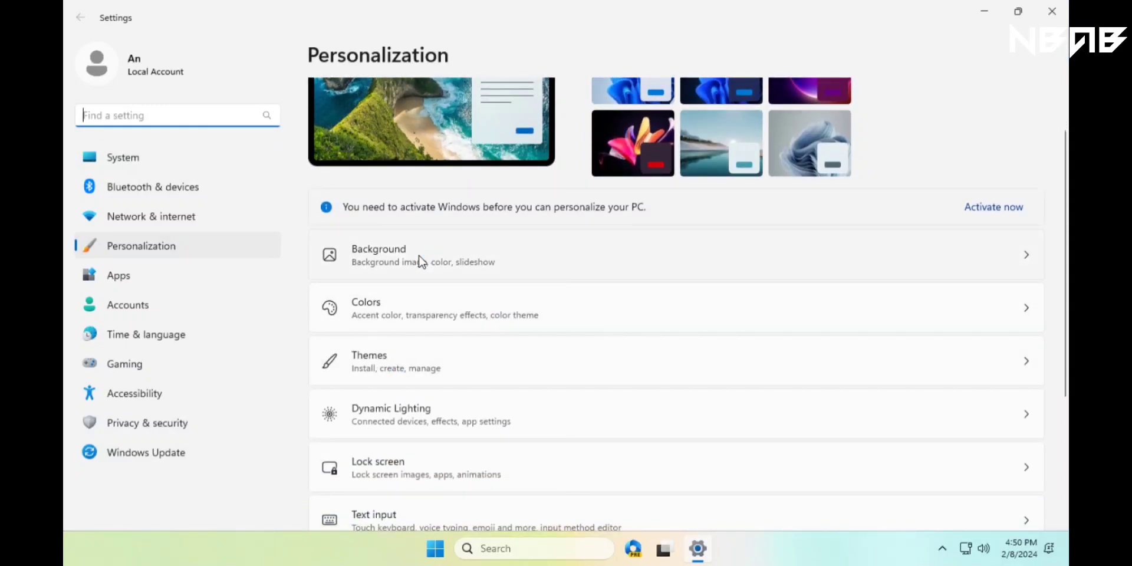
scroll(700, 349, "down", 1)
scroll(699, 349, "up", 1)
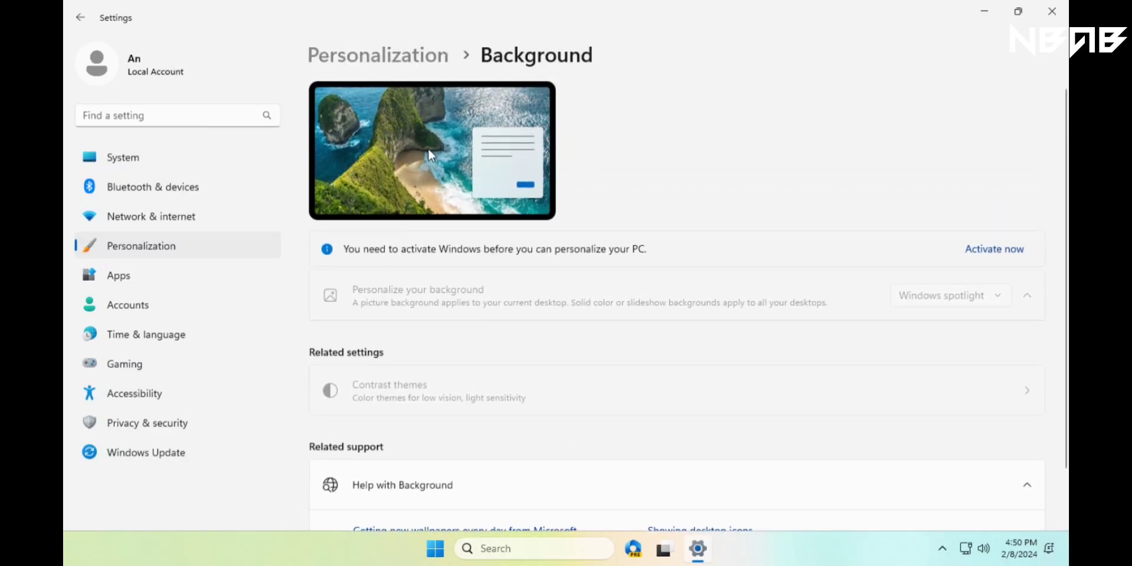
key("alt+Left")
- Look through the Themes page of the Personalization settings and open the background entry of the current theme
scroll(500, 260, "down", 3)
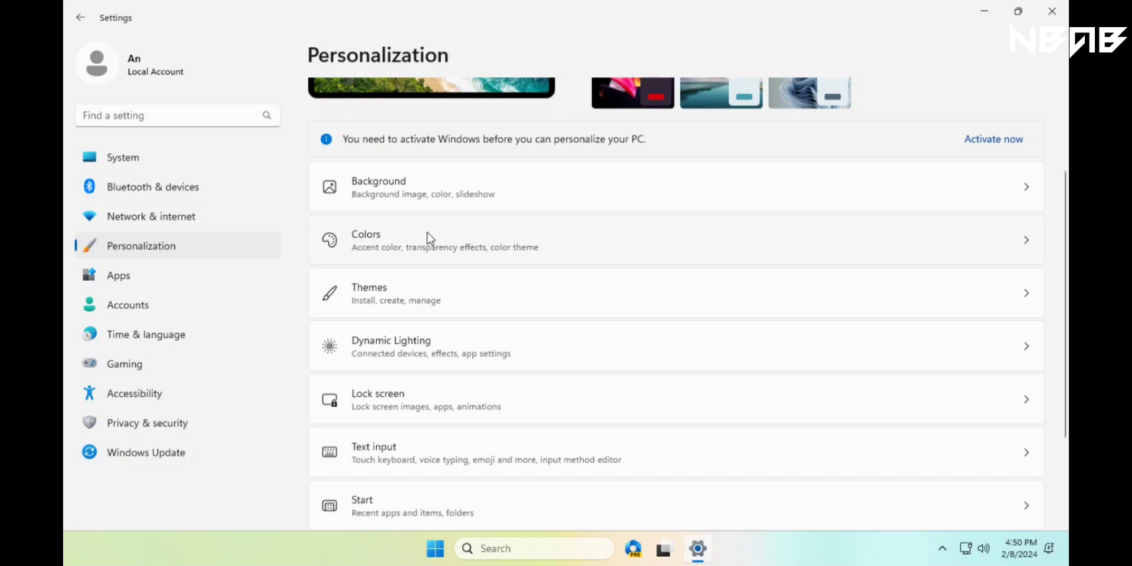
left_click(429, 302)
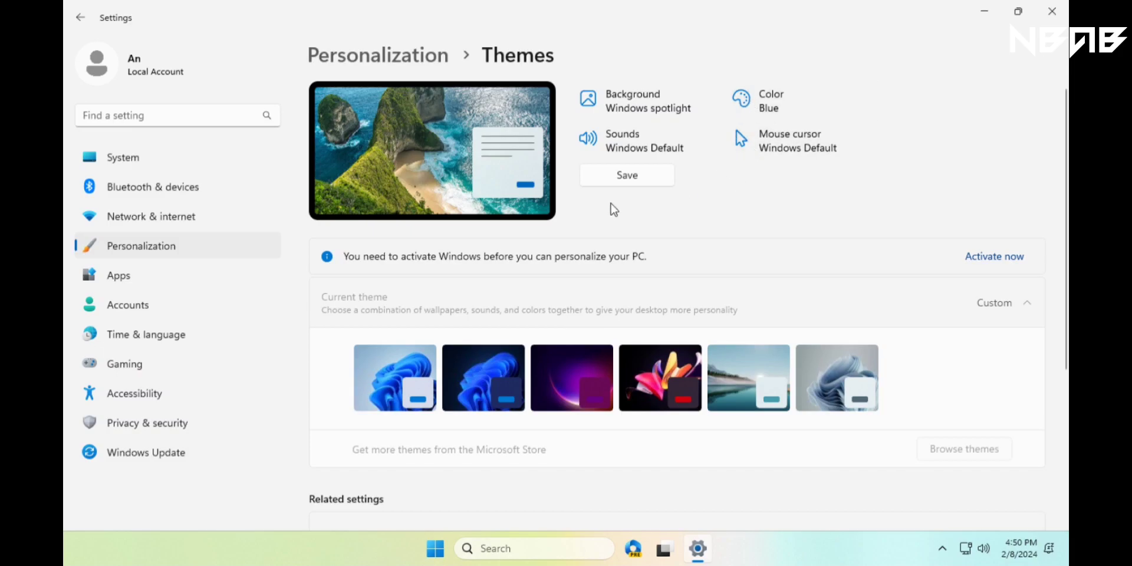
scroll(613, 207, "down", 2)
scroll(612, 207, "down", 2)
scroll(609, 207, "up", 4)
left_click(643, 118)
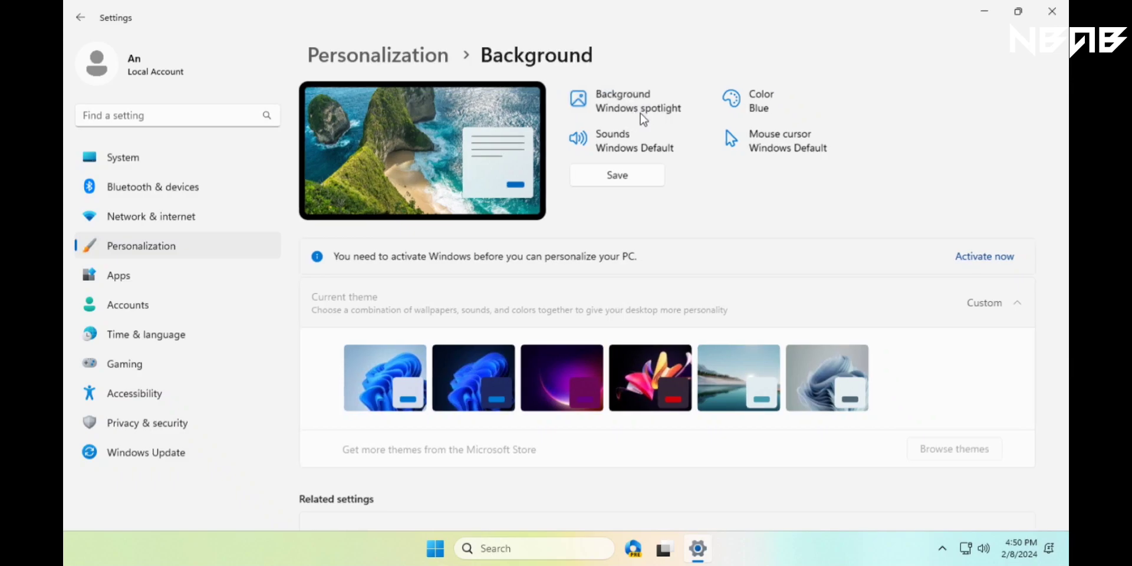
- Return to the Personalization overview, apply the dark blue Windows theme and restore the Settings window to its smaller size
left_click(441, 56)
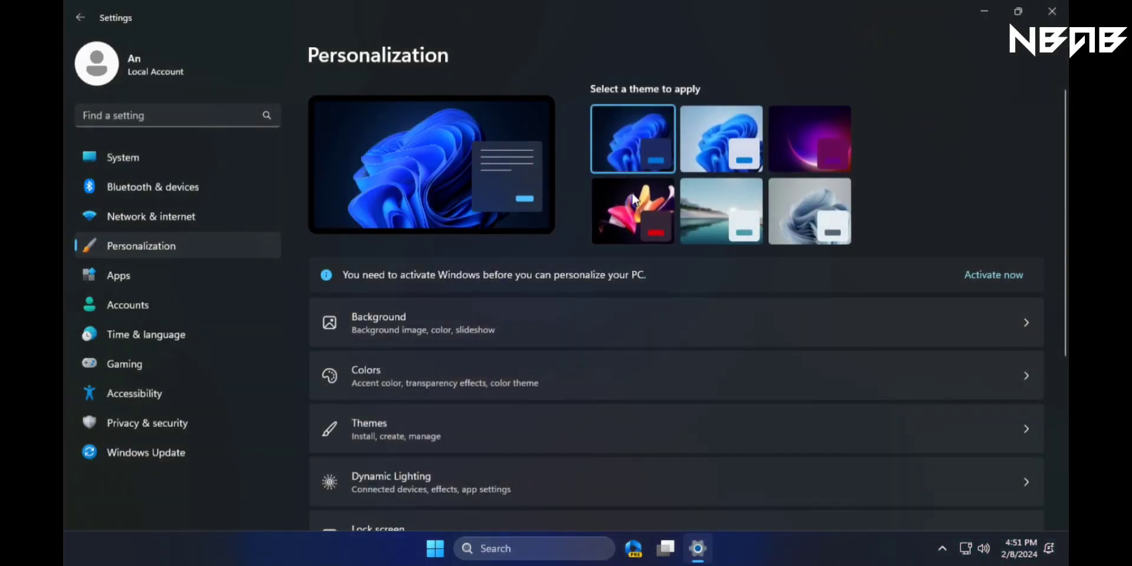
left_click(1018, 12)
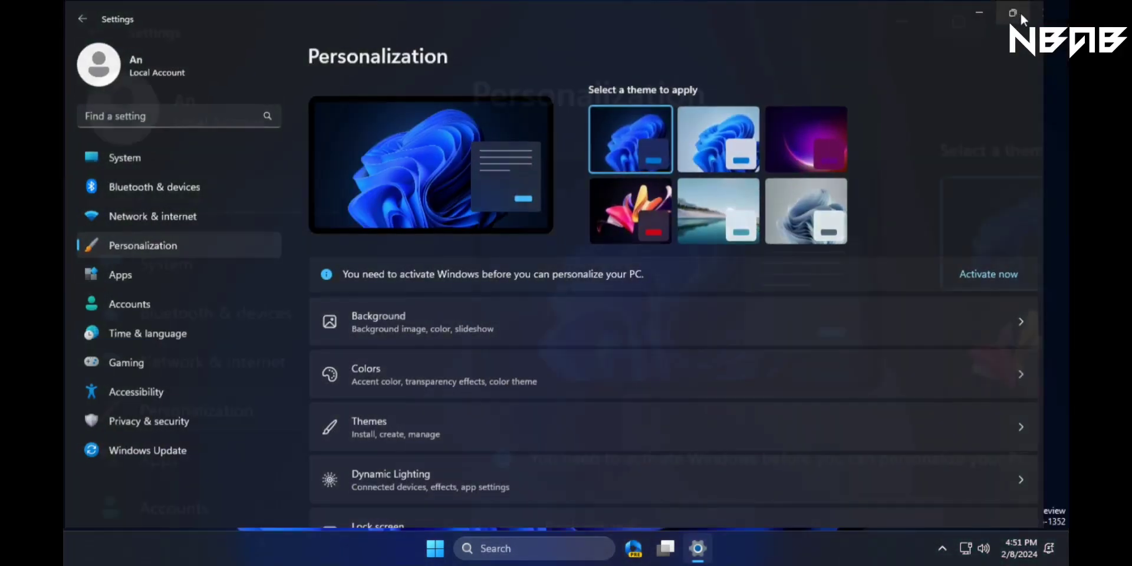
- Browse the full list of installed apps, open Windows Tools, then view This PC in File Explorer and close it
left_click(435, 548)
left_click(731, 115)
scroll(607, 183, "down", 5)
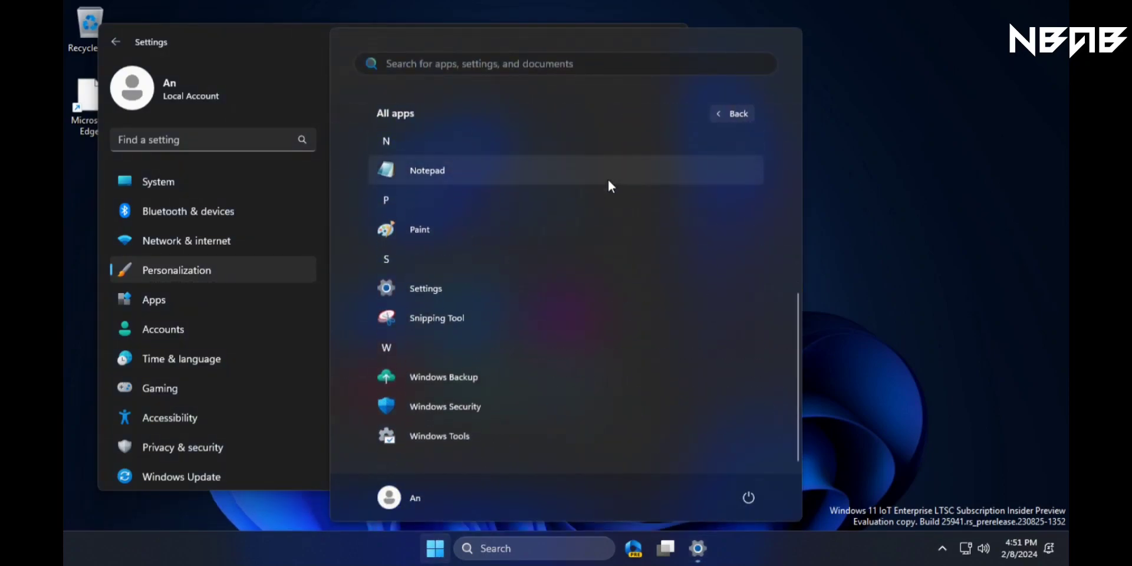
scroll(588, 437, "up", 5)
scroll(589, 437, "down", 2)
scroll(588, 437, "down", 3)
left_click(508, 440)
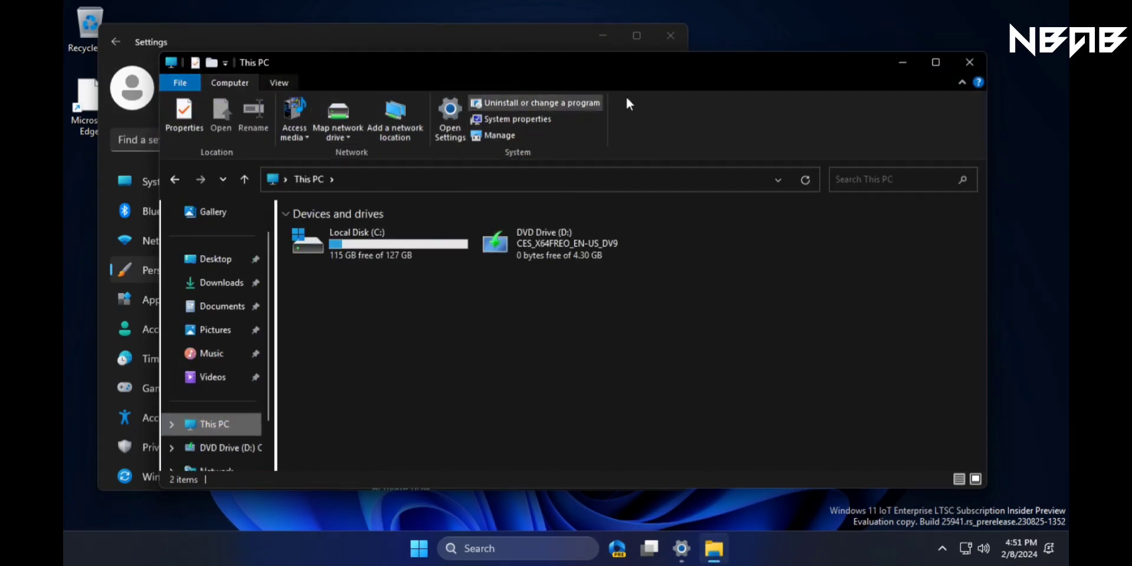
left_click(978, 66)
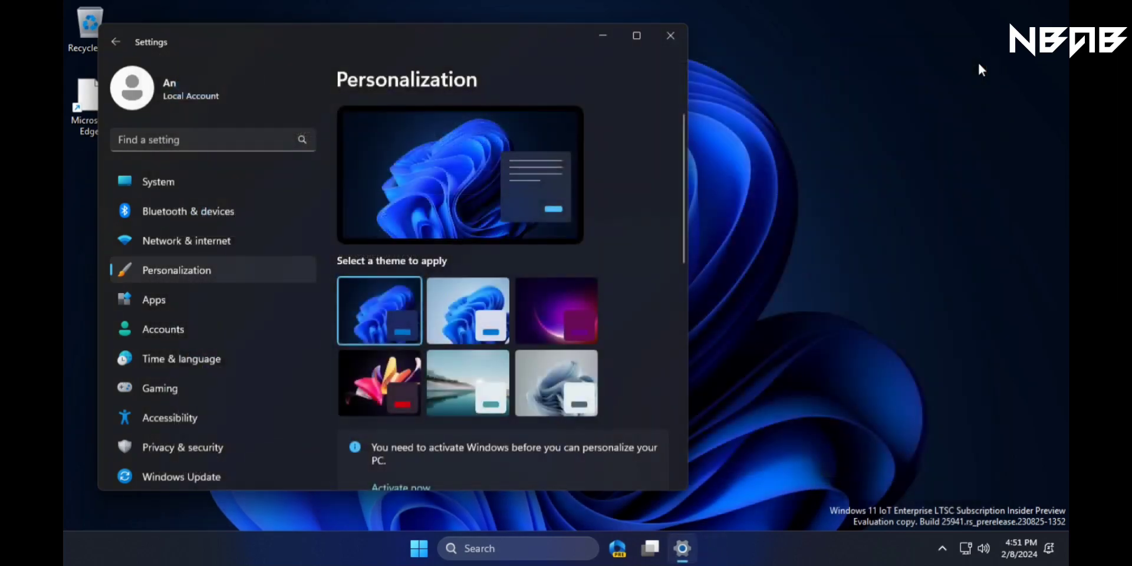
- Apply the light gray flower theme from the Personalization page and close Settings
scroll(568, 183, "down", 2)
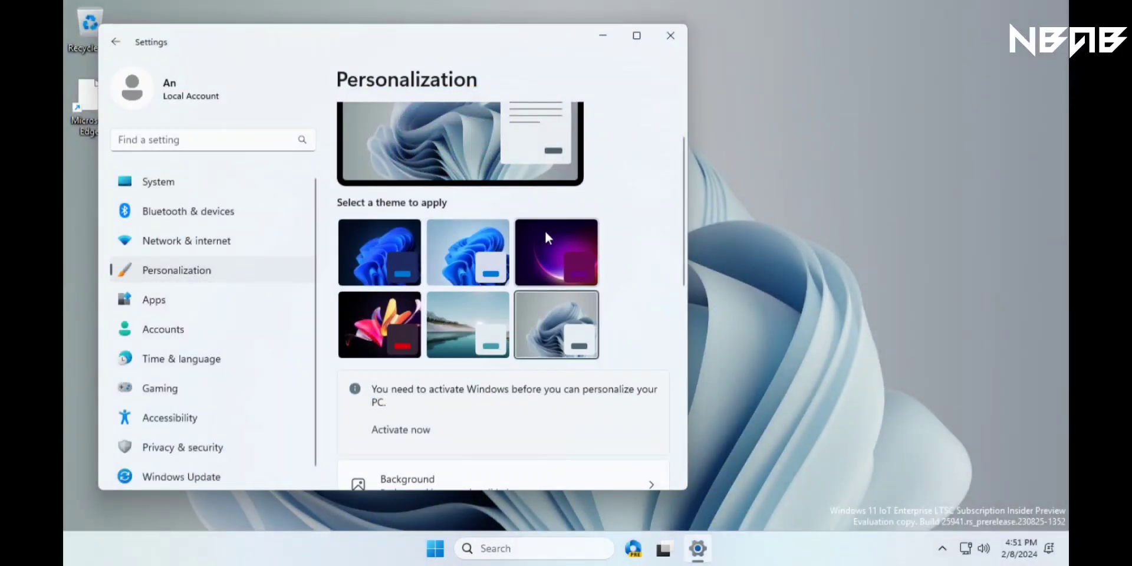
scroll(543, 229, "up", 2)
left_click(664, 28)
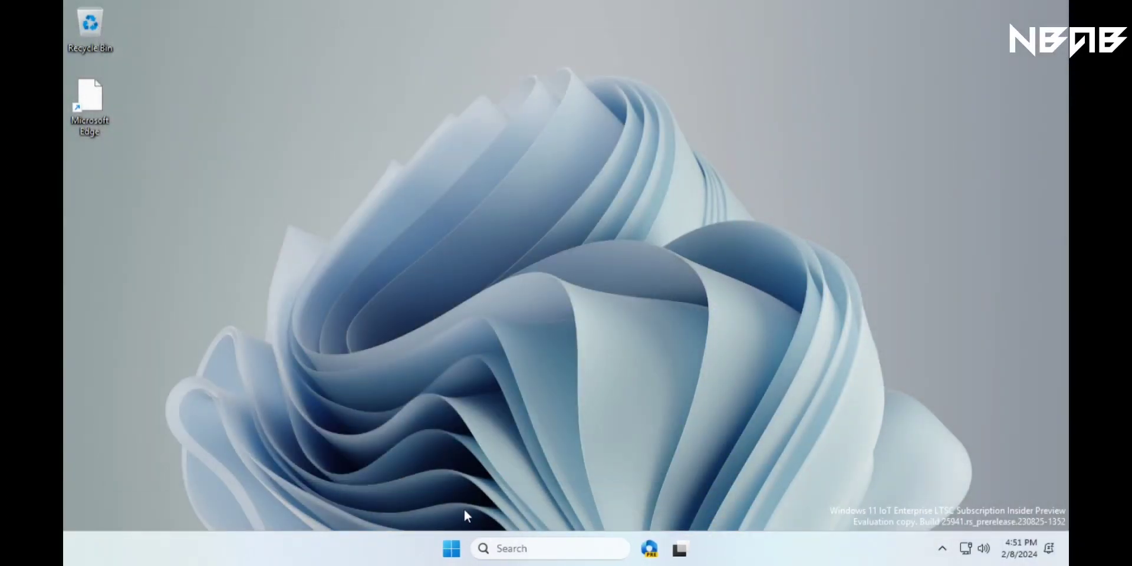
- Check the pinned apps and the power options in the Start menu
left_click(453, 548)
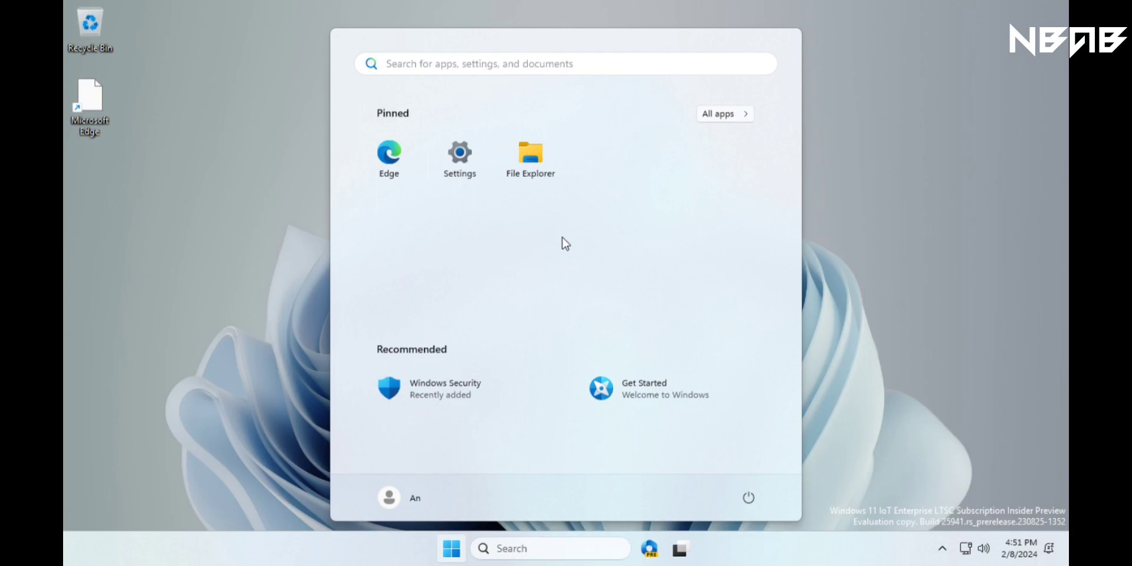
left_click(748, 498)
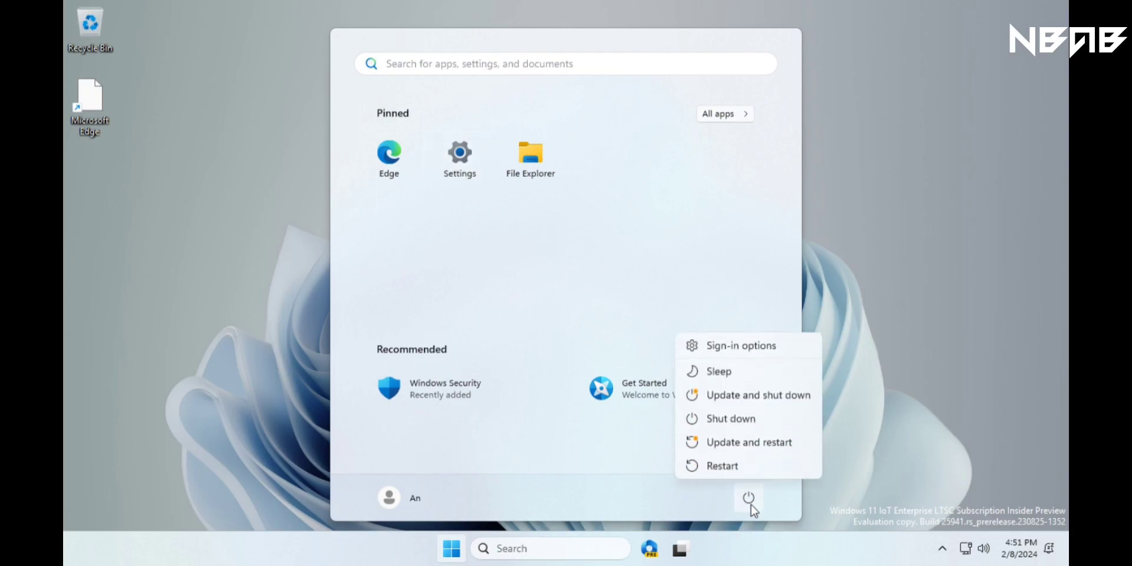
left_click(732, 303)
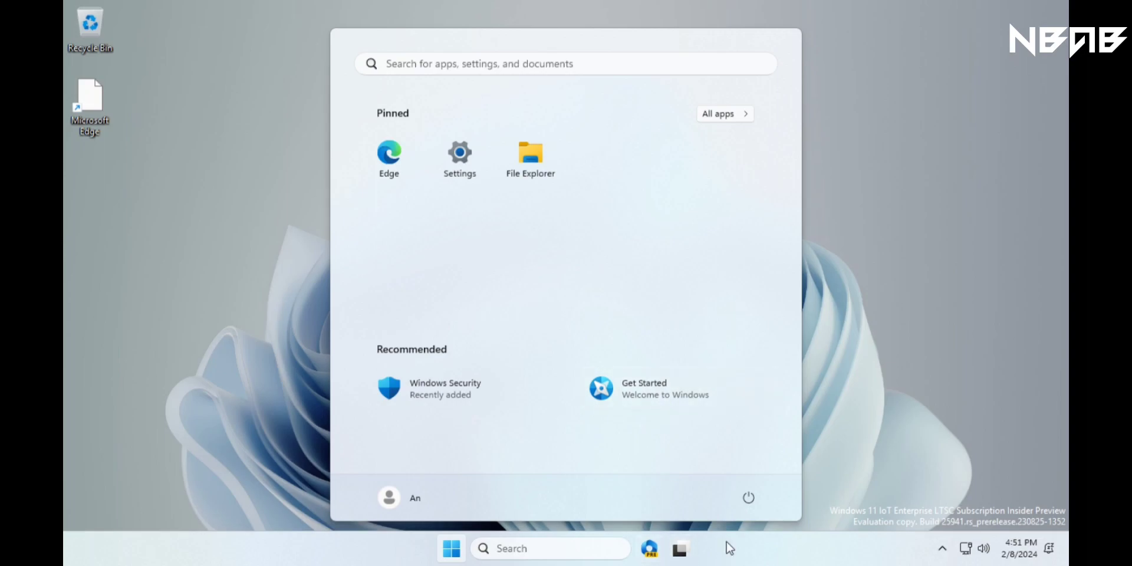
- Open Settings in a maximized window and look through the System categories down to About
left_click(459, 154)
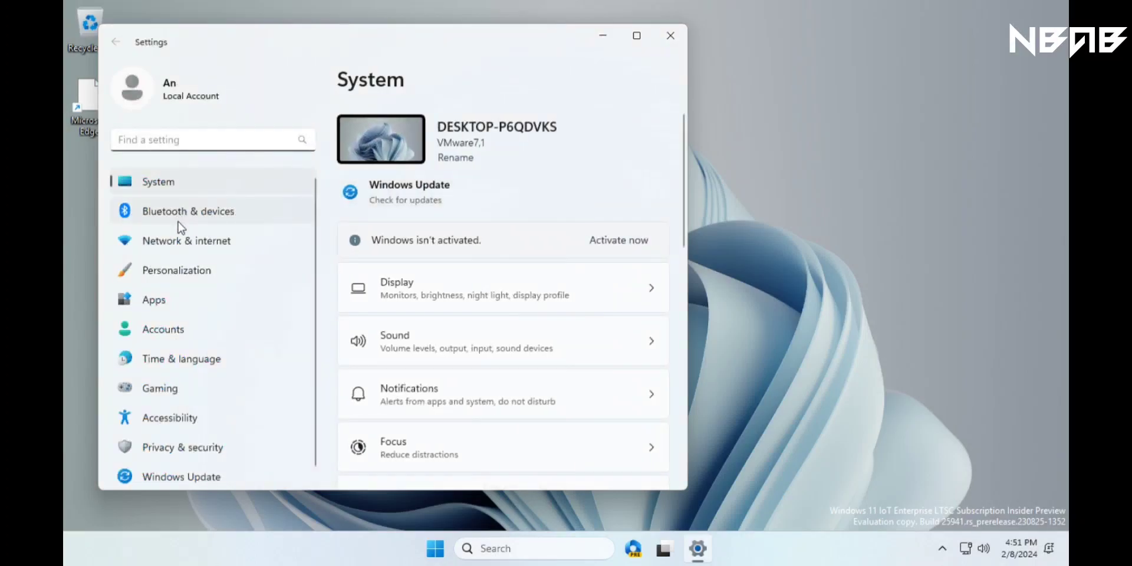
left_click(628, 44)
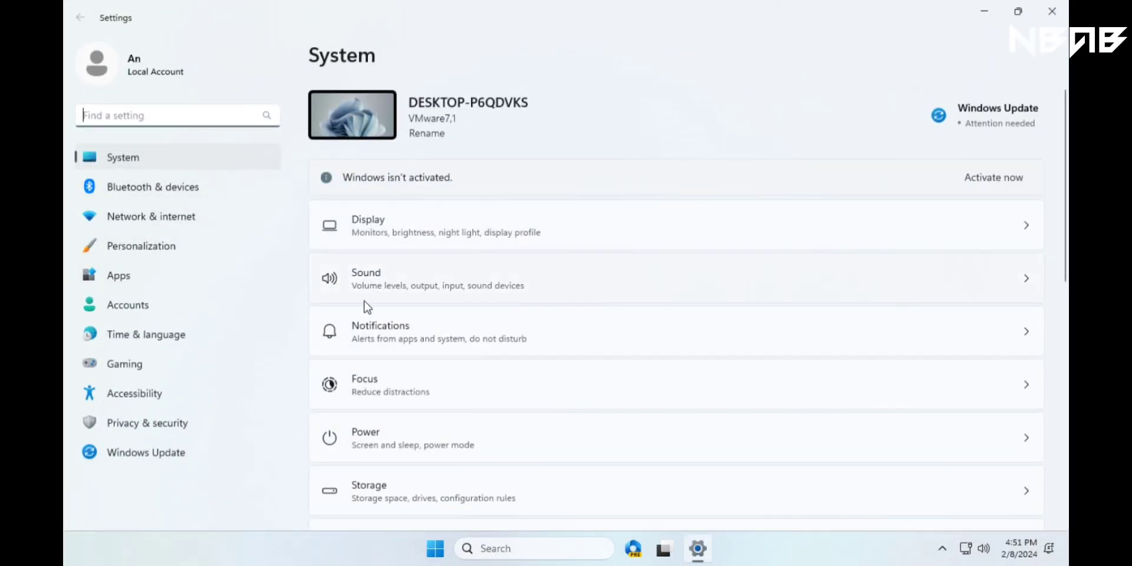
scroll(417, 303, "down", 3)
scroll(471, 259, "down", 6)
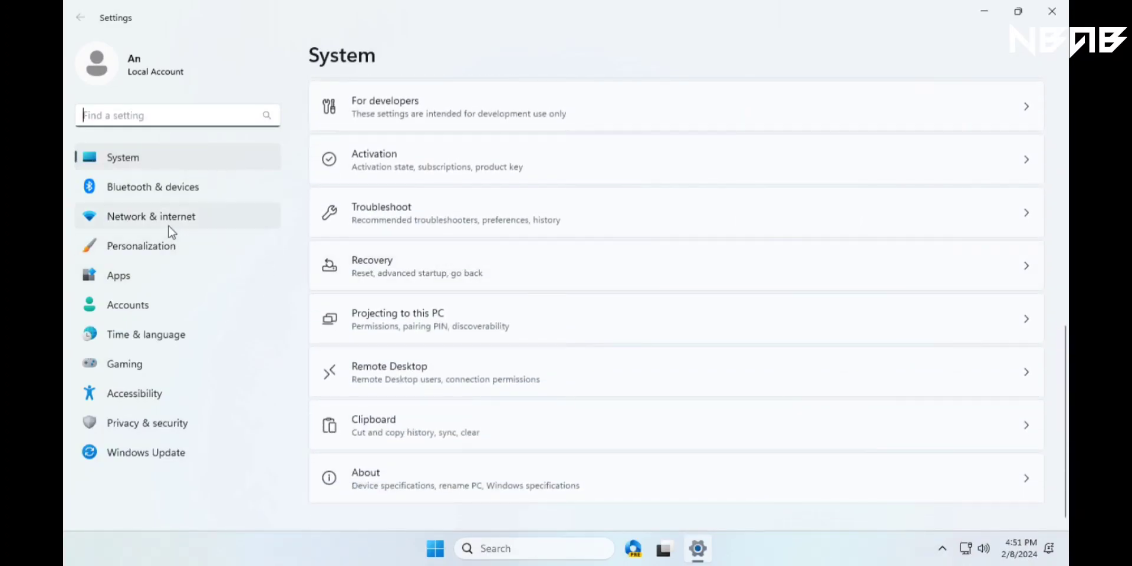
- Try to open Phone Link from the Bluetooth & devices settings and dismiss the resulting dialog
left_click(151, 188)
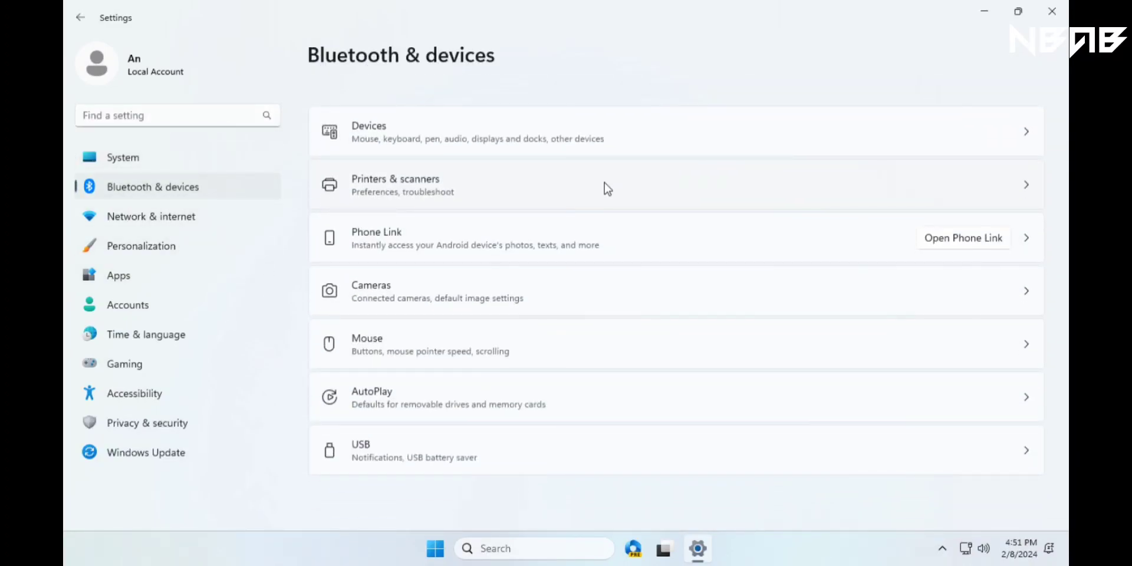
left_click(497, 233)
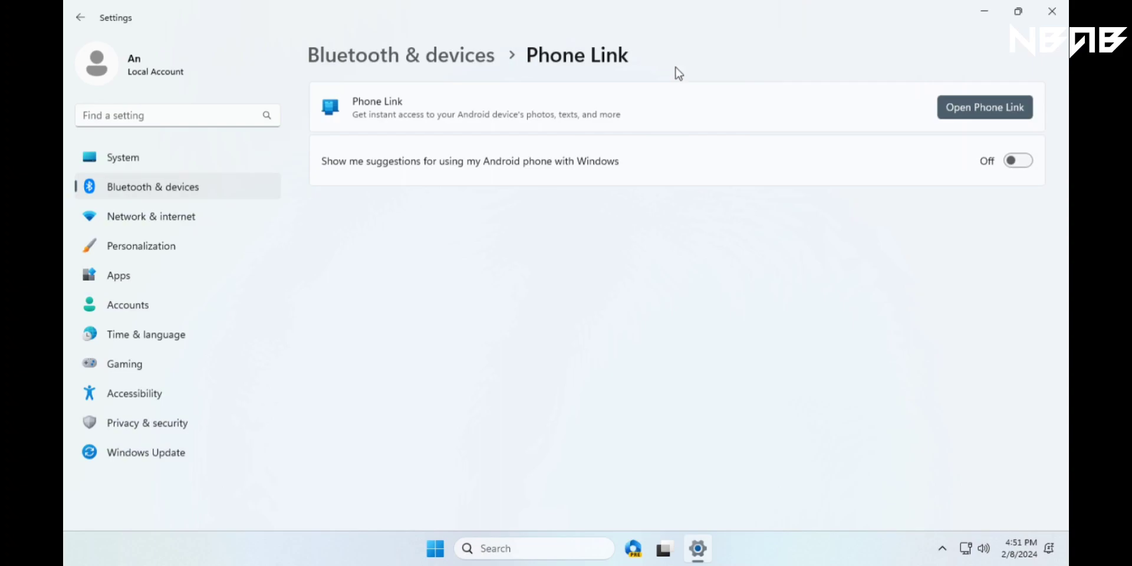
left_click(1010, 109)
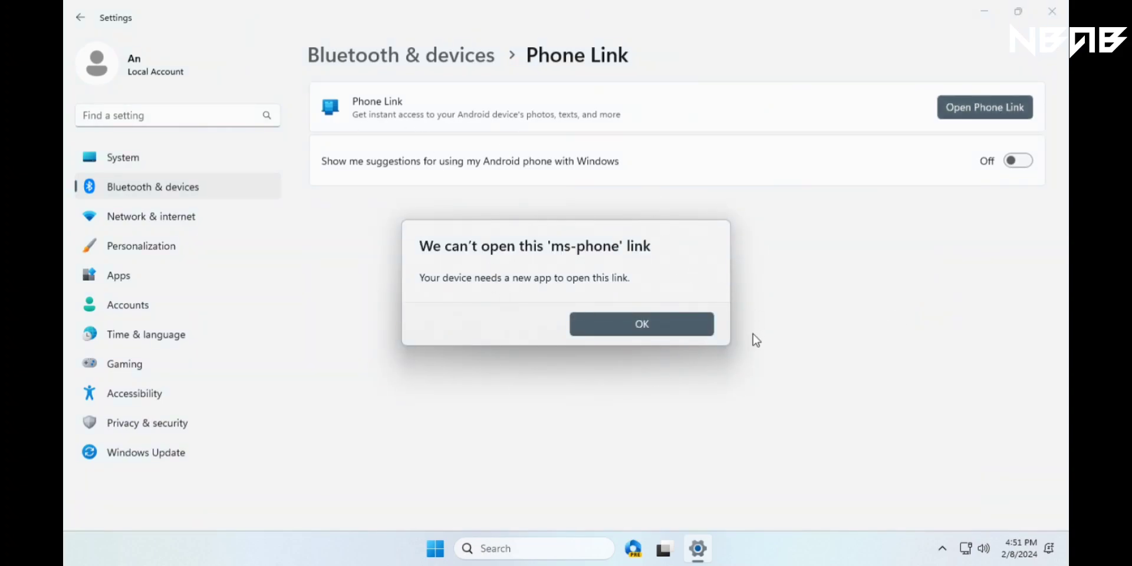
left_click(630, 335)
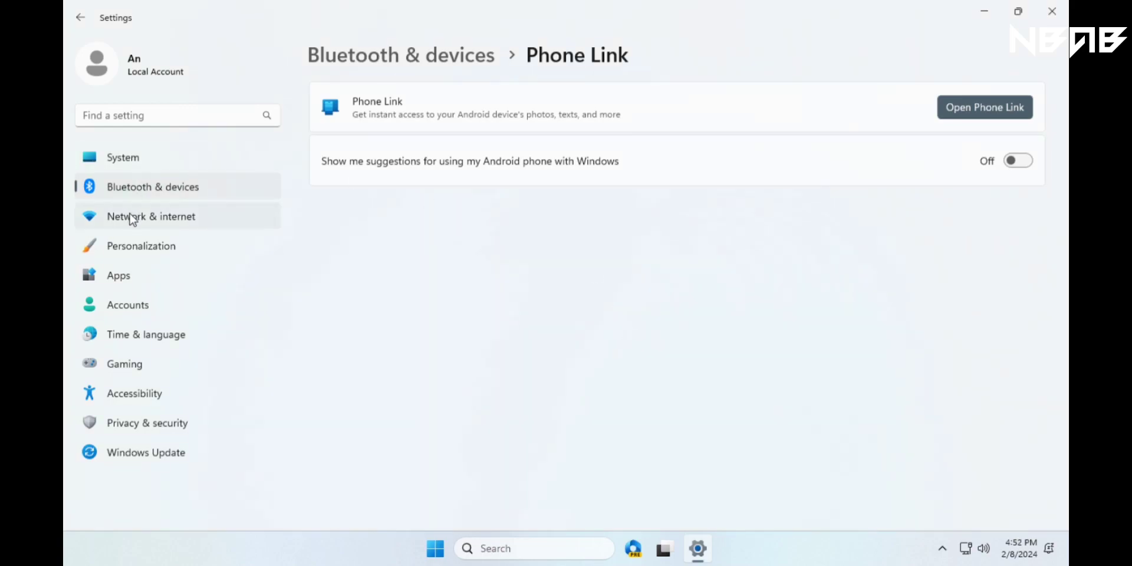
- View the Family page in the Accounts settings, try to open the Family app and close the browser window
left_click(144, 301)
scroll(720, 279, "down", 2)
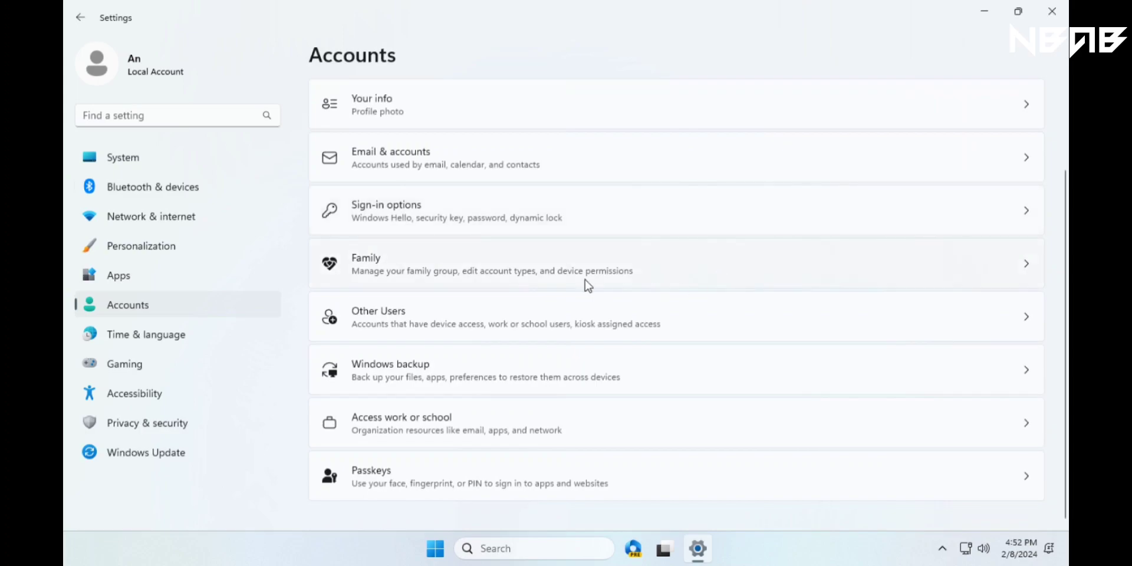
left_click(482, 282)
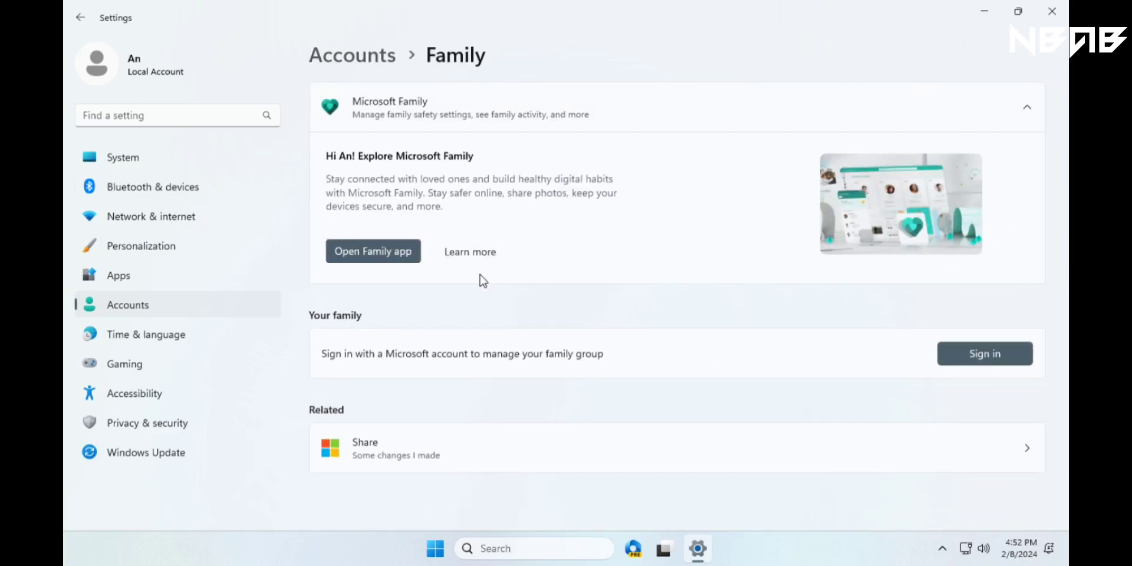
left_click(409, 261)
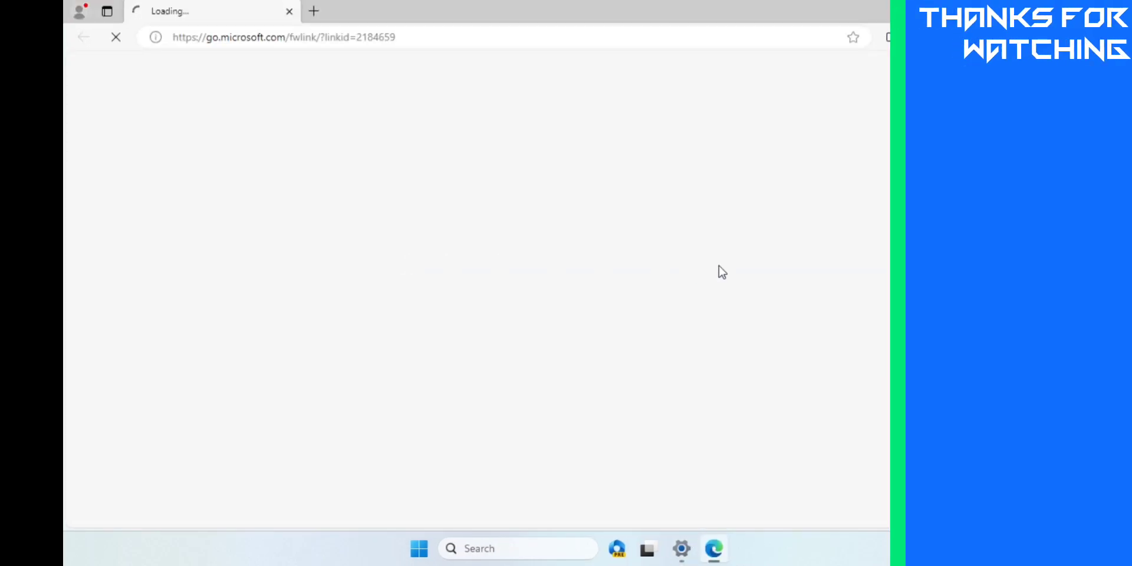
key("alt+F4")
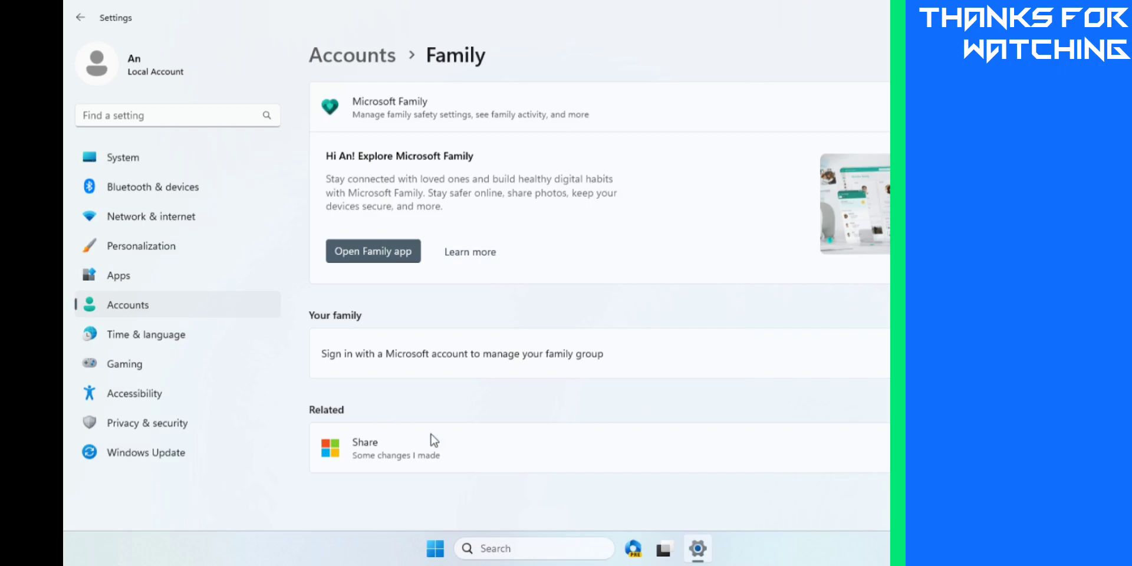
- Close Settings and shut down Windows
key("alt+F4")
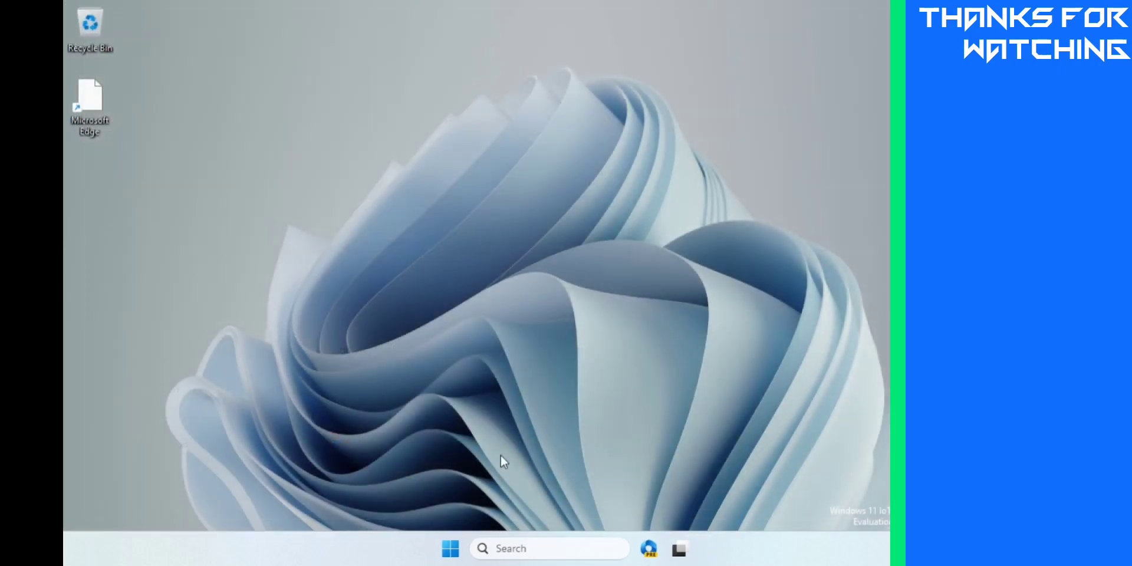
left_click(454, 549)
left_click(741, 505)
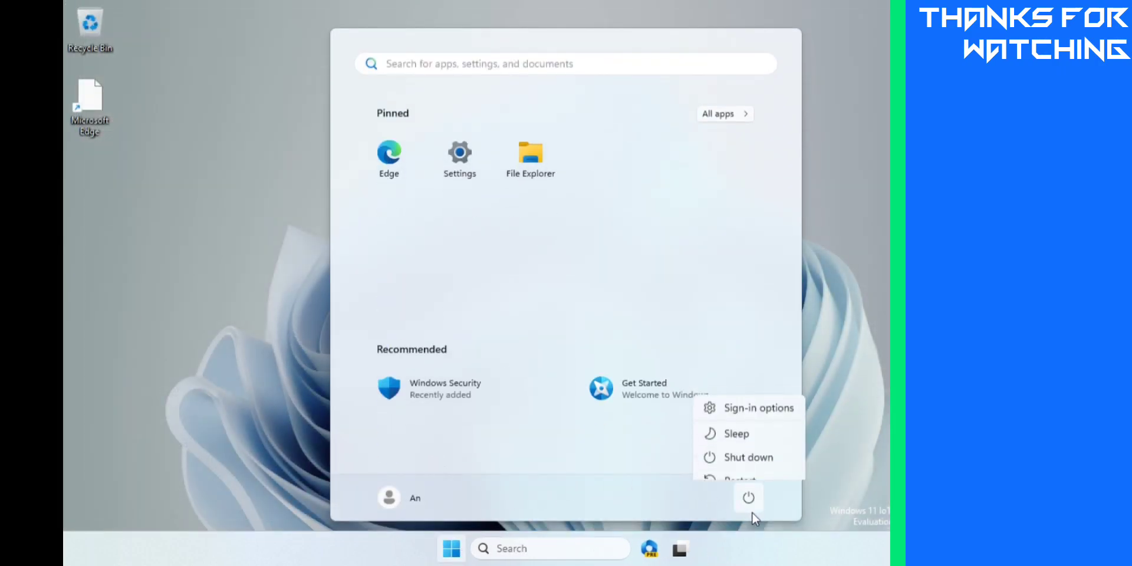
left_click(735, 443)
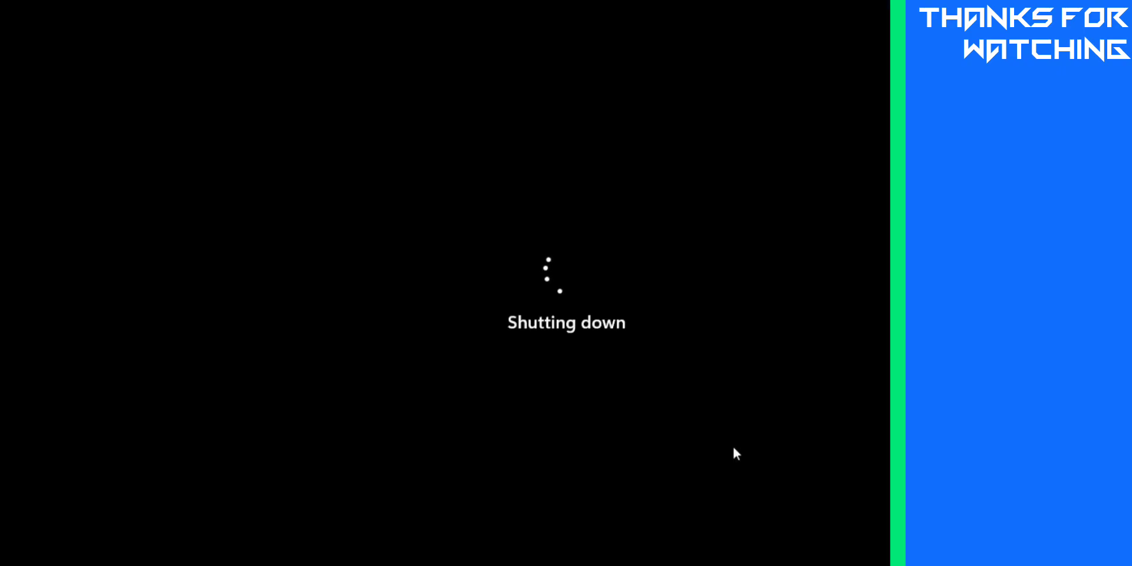